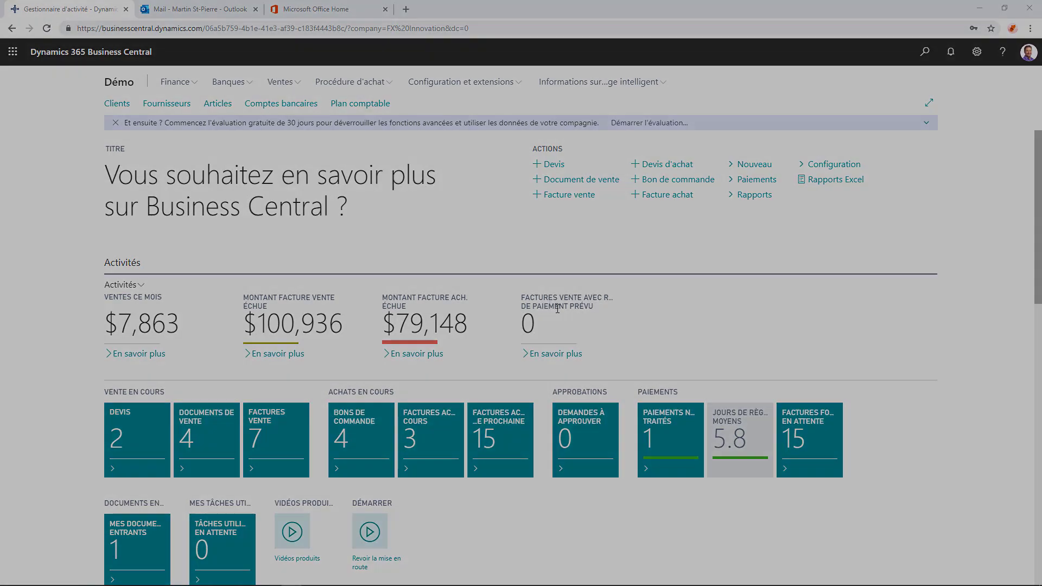
# Open the list of ongoing sales invoices (Factures vente) from the Activités tiles, and return to the home page
pyautogui.moveTo(292, 579)
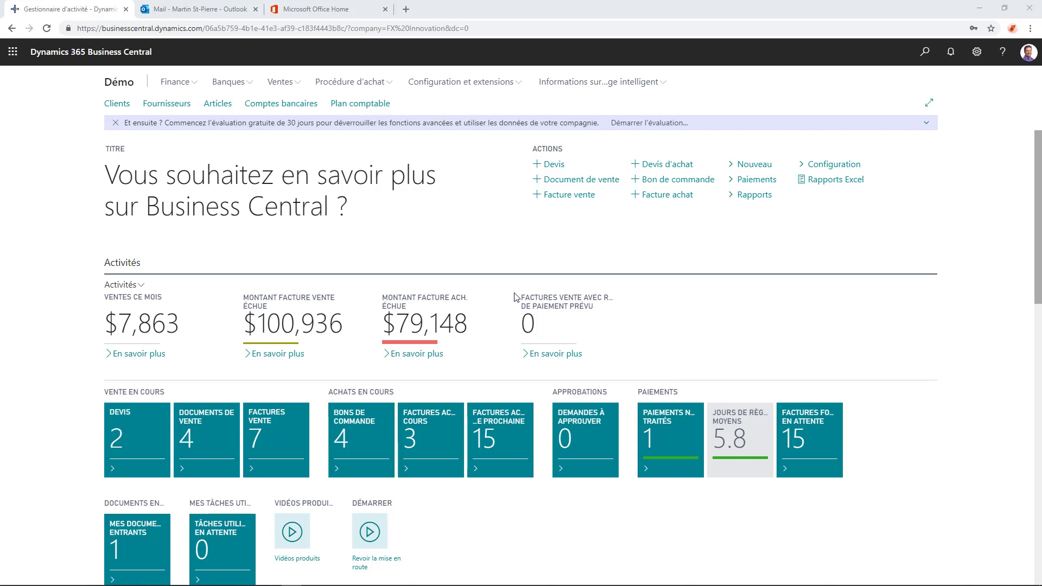
pyautogui.scroll(-1, 449, 331)
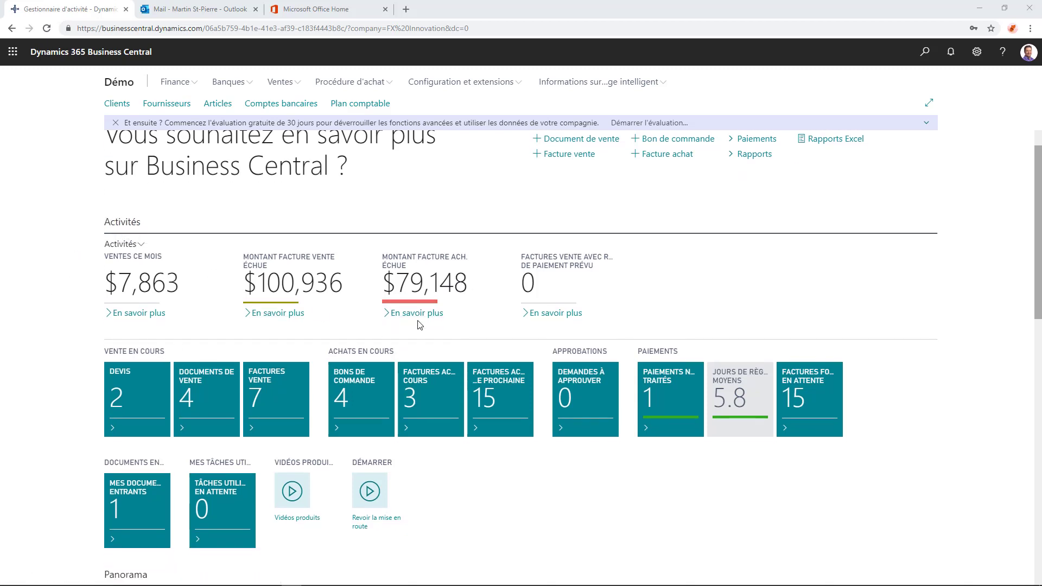
pyautogui.moveTo(174, 274)
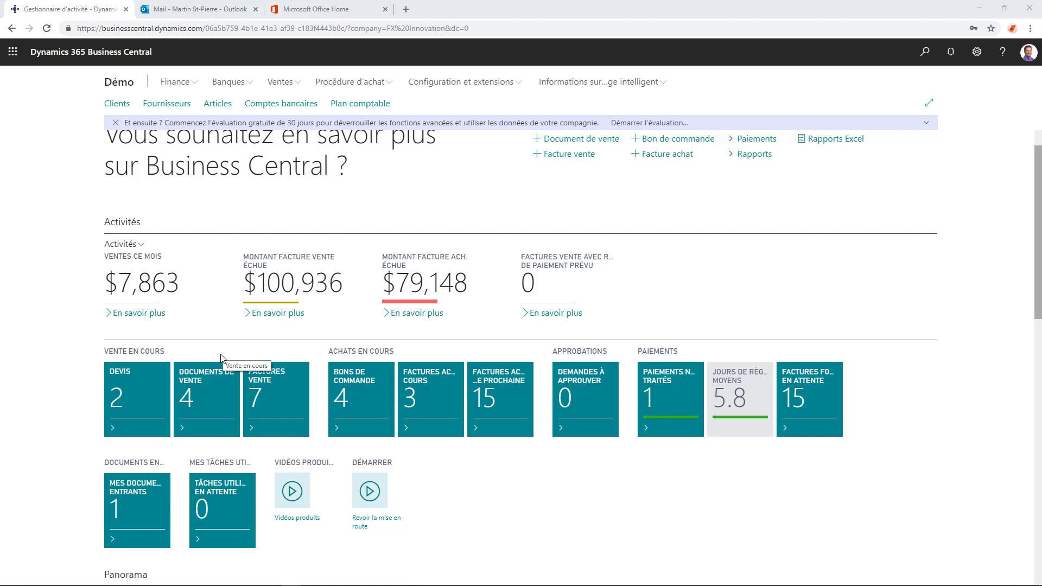
pyautogui.scroll(-2, 324, 299)
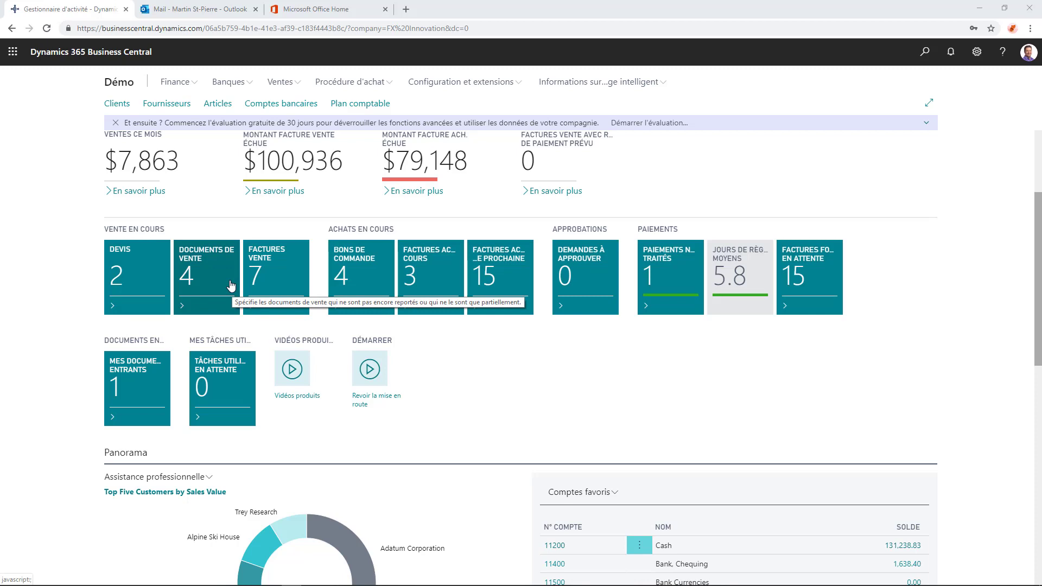
pyautogui.click(289, 285)
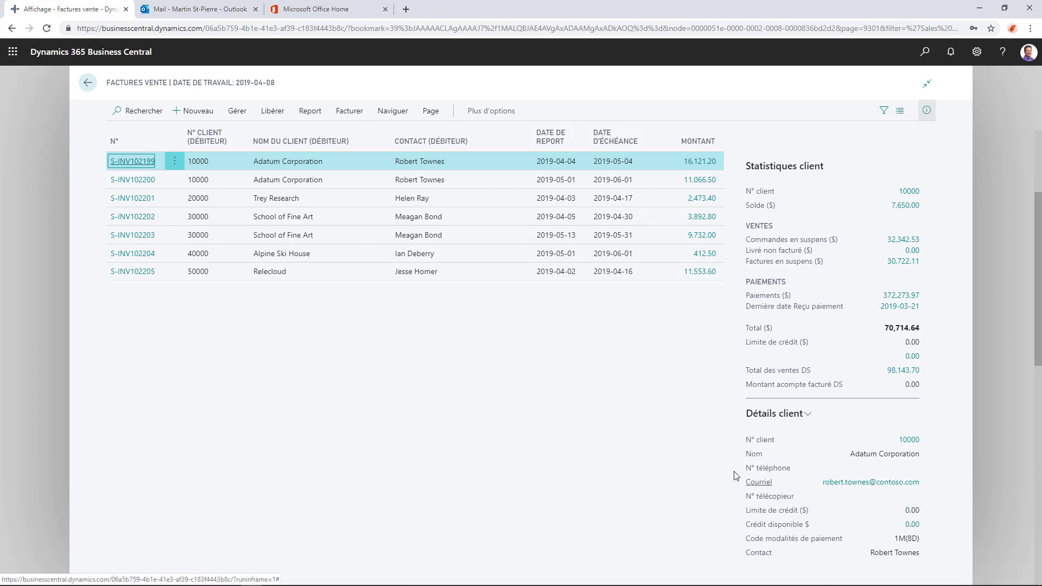
pyautogui.click(89, 83)
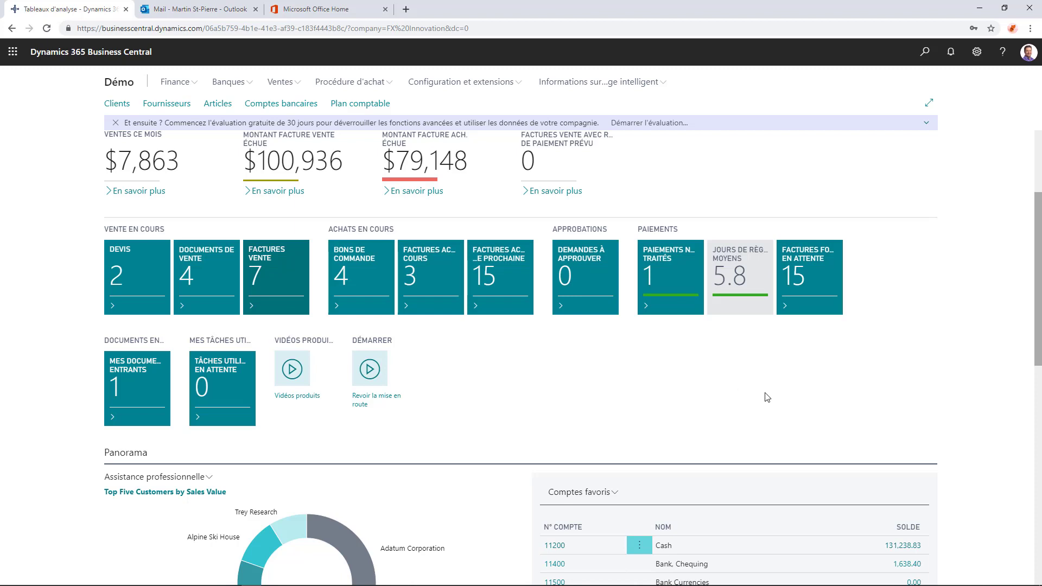
# Examine the home page's Panorama section: top customers chart, favourite accounts, trial balance, Power BI report and self-service tiles
pyautogui.scroll(-2, 768, 394)
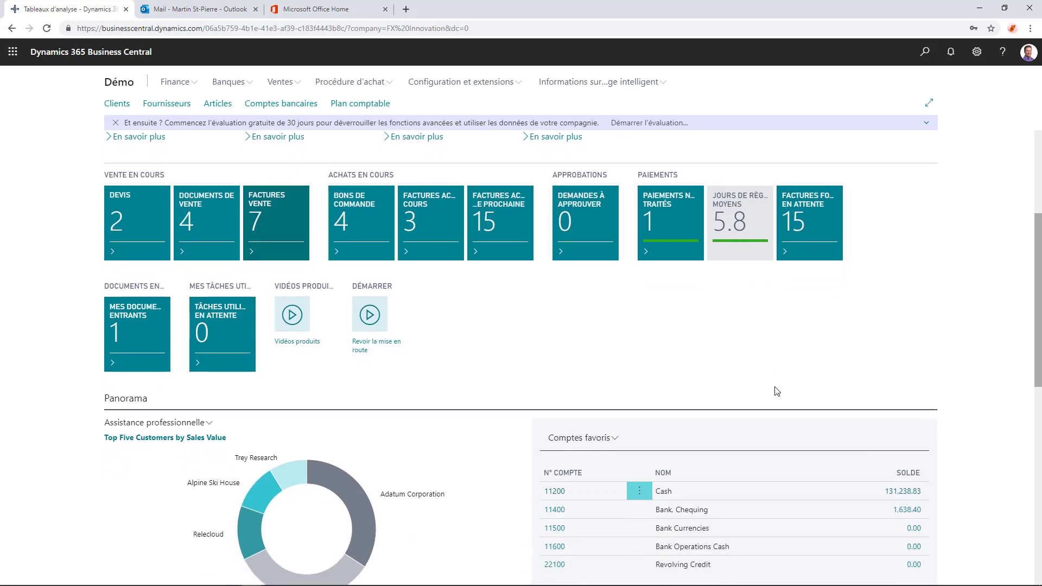
pyautogui.scroll(-4, 777, 390)
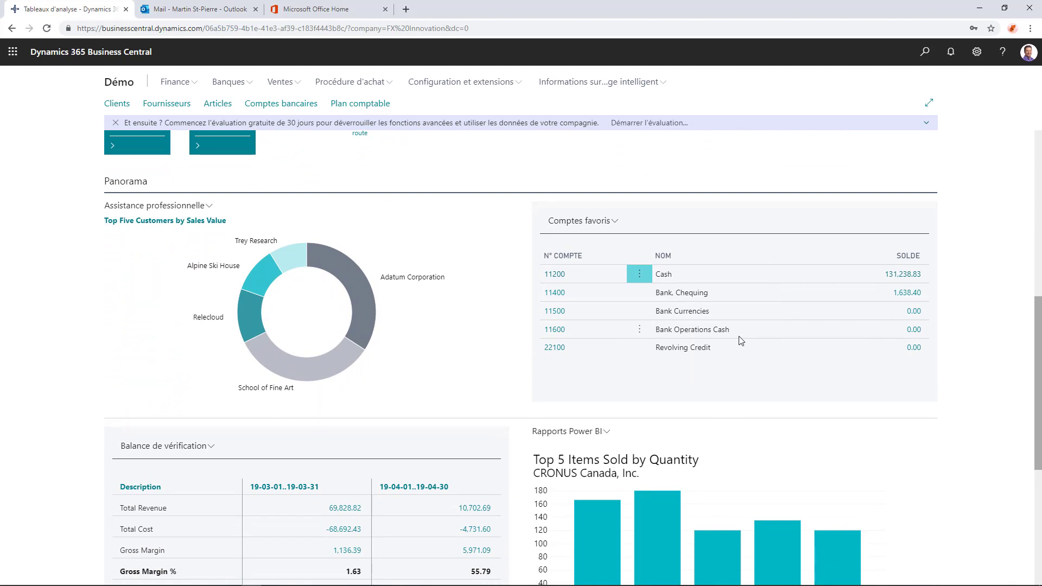
pyautogui.scroll(-1, 742, 339)
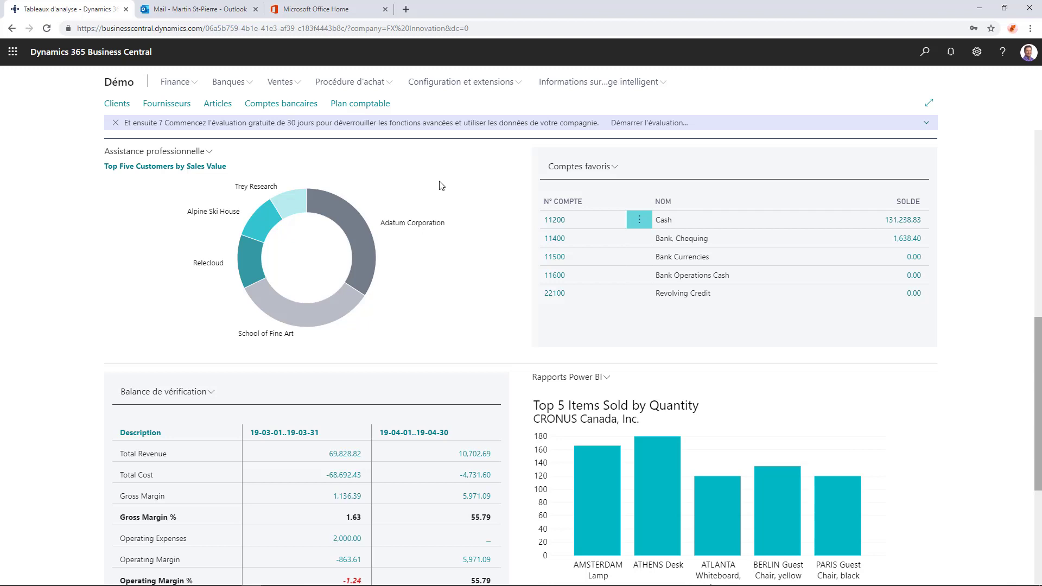
pyautogui.scroll(1, 441, 185)
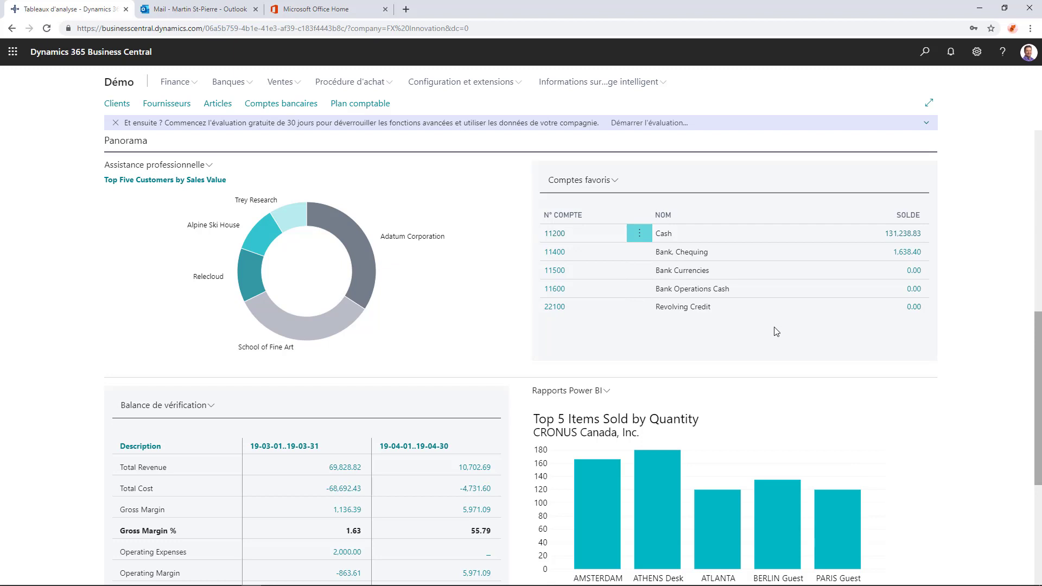
pyautogui.scroll(-3, 780, 333)
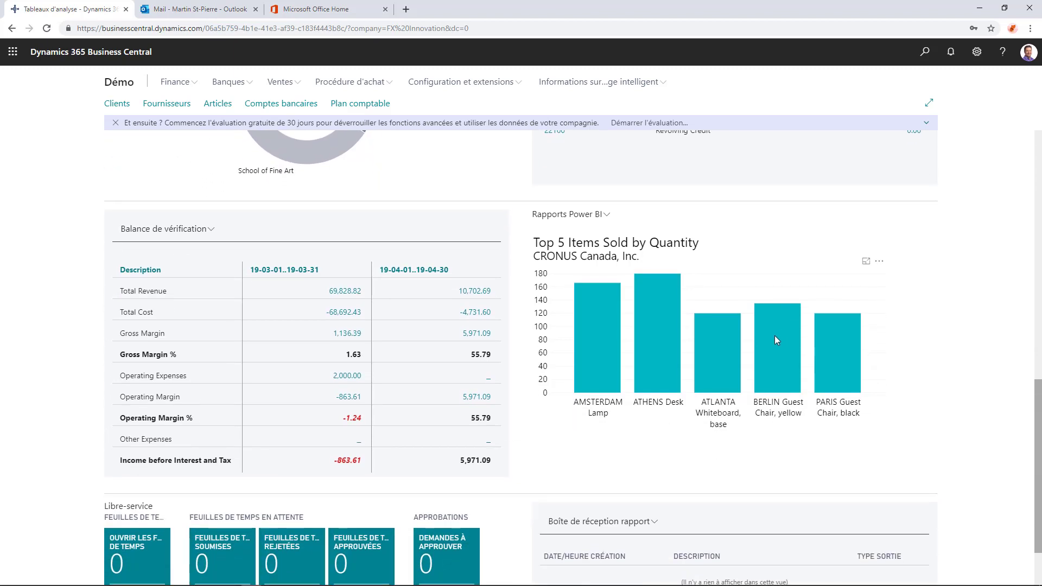
pyautogui.moveTo(774, 336)
pyautogui.scroll(-2, 656, 401)
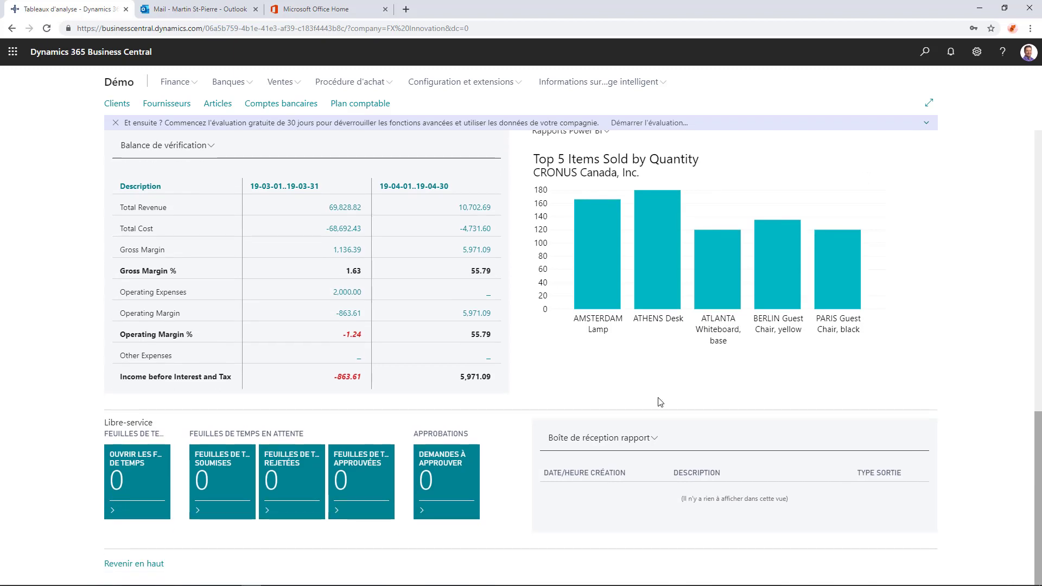
pyautogui.scroll(6, 660, 402)
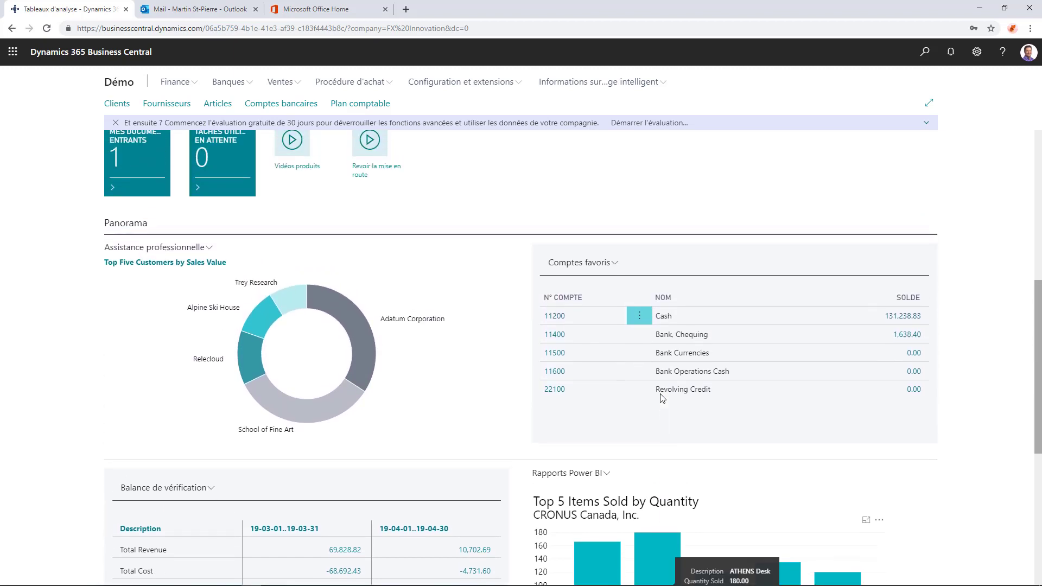
pyautogui.scroll(7, 662, 399)
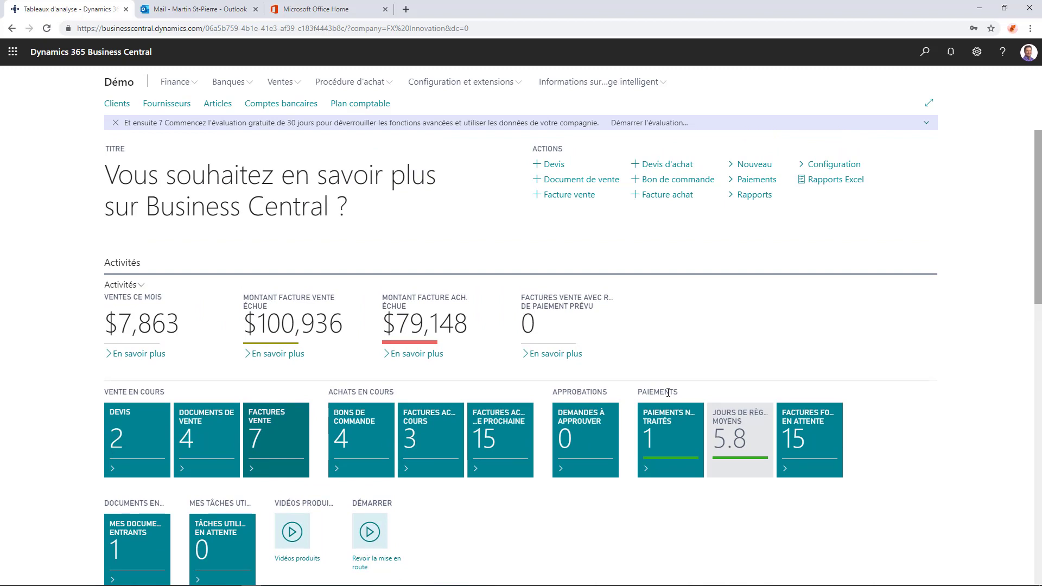
# Look through the pages offered under Finance, Banques, Ventes and Procédure d'achat, and open the general ledger account categories
pyautogui.click(180, 87)
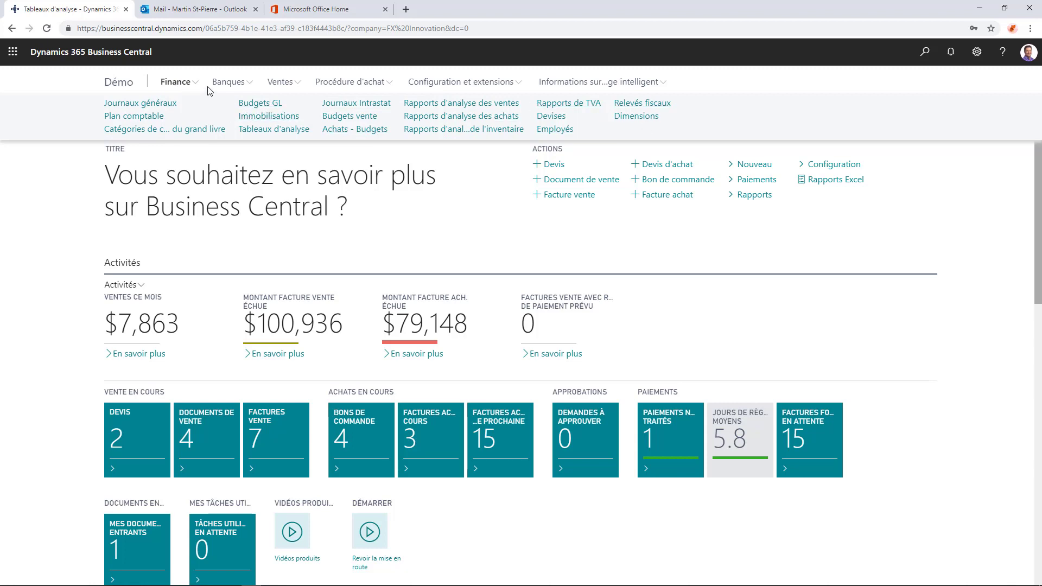
pyautogui.click(228, 84)
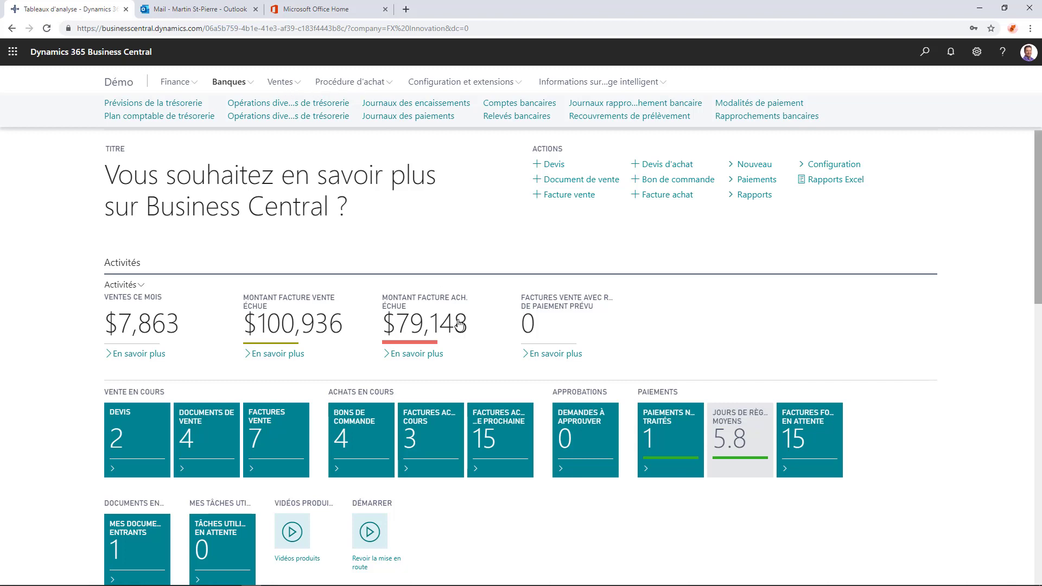
pyautogui.click(278, 83)
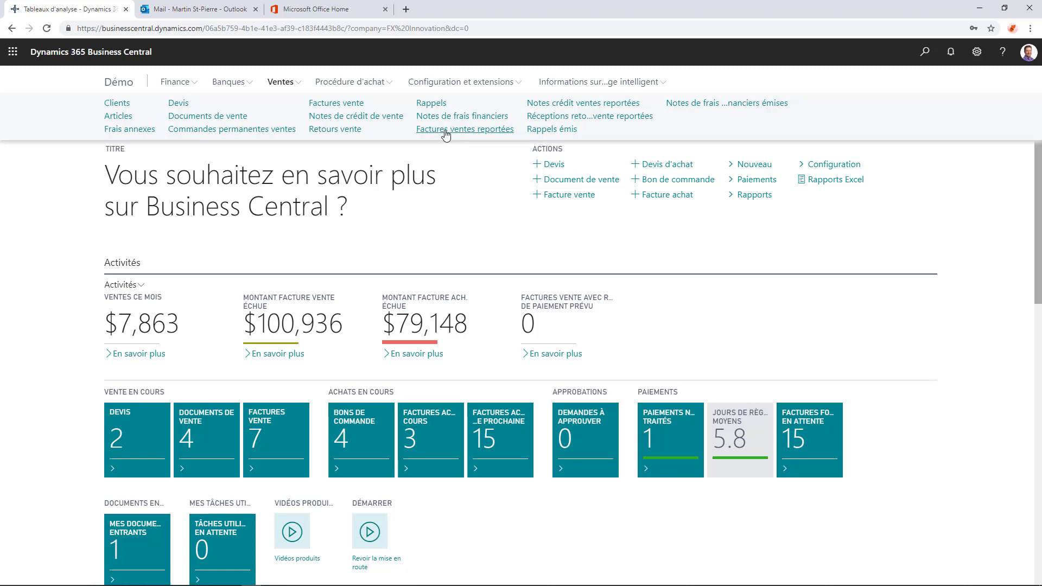
pyautogui.click(365, 83)
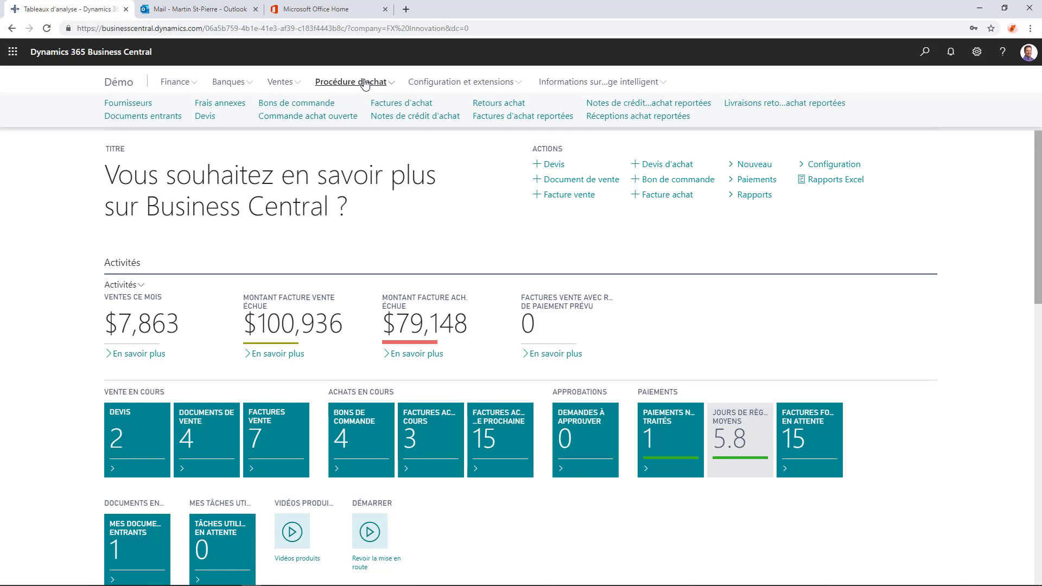
pyautogui.click(175, 86)
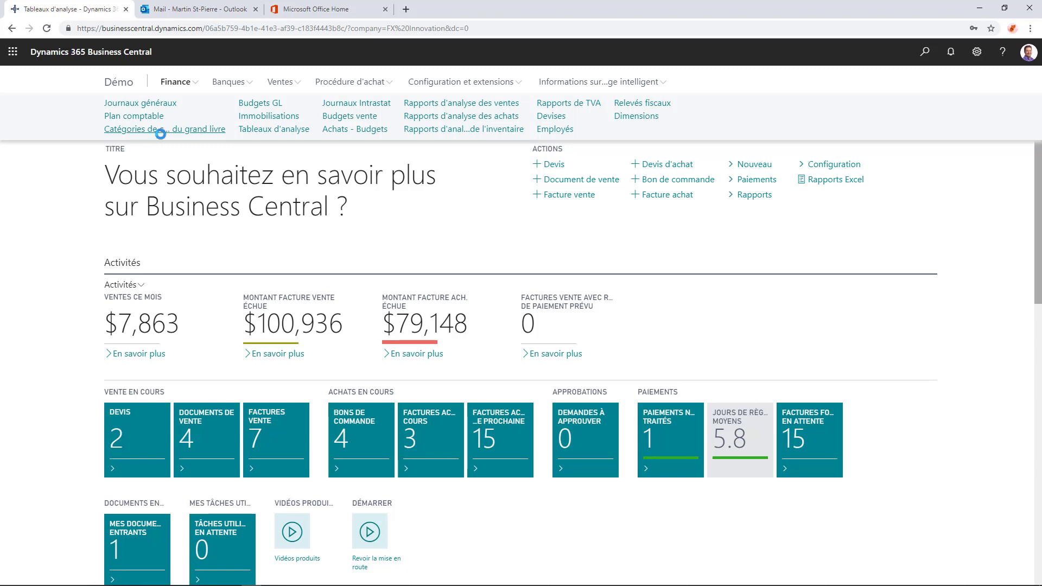
pyautogui.click(165, 132)
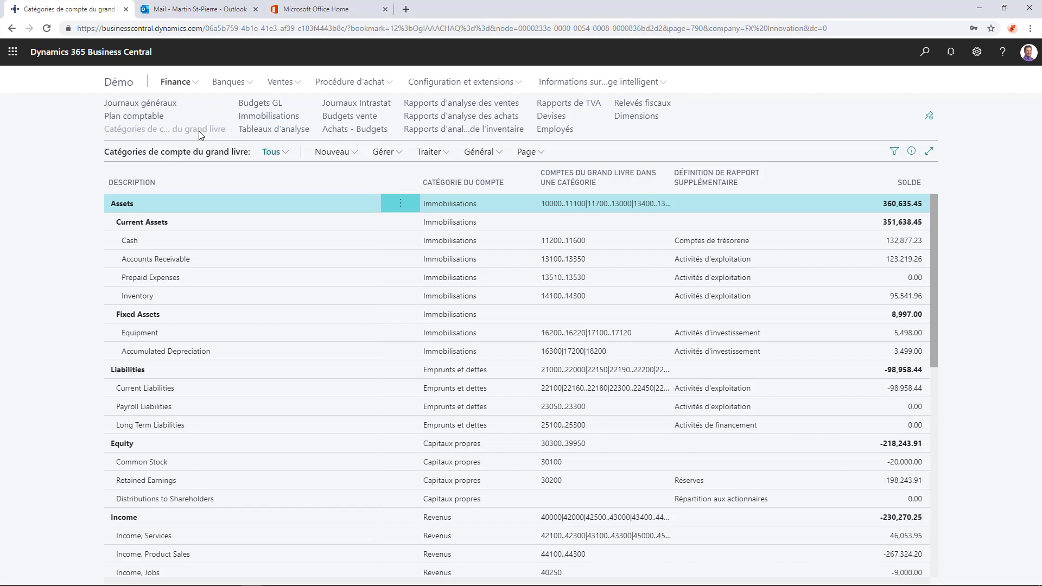
# In the Plan comptable, view the general ledger entries behind the Cash account's net change, and return to the accounts
pyautogui.click(153, 117)
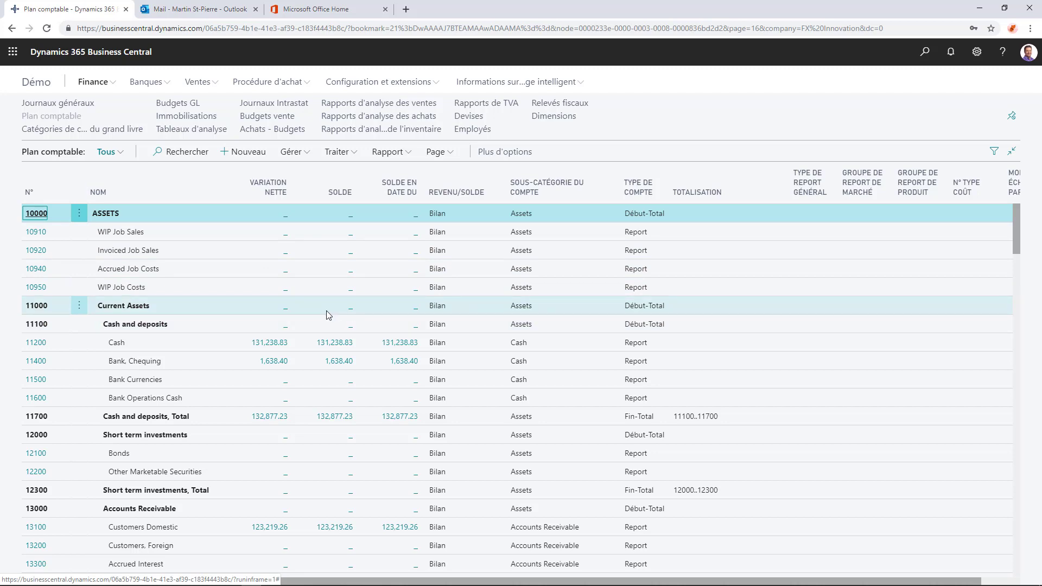
pyautogui.scroll(-1, 327, 310)
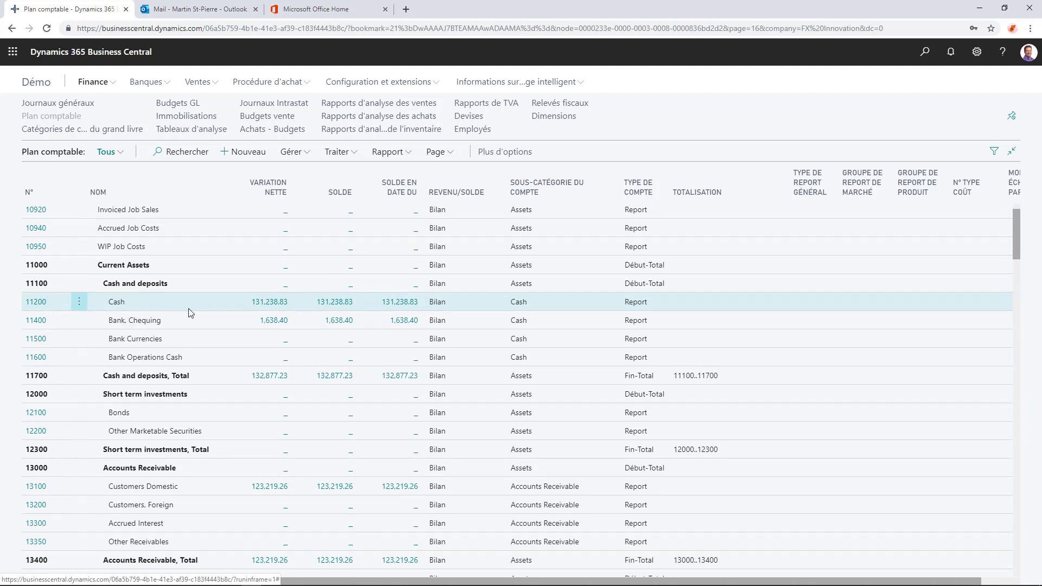
pyautogui.click(276, 306)
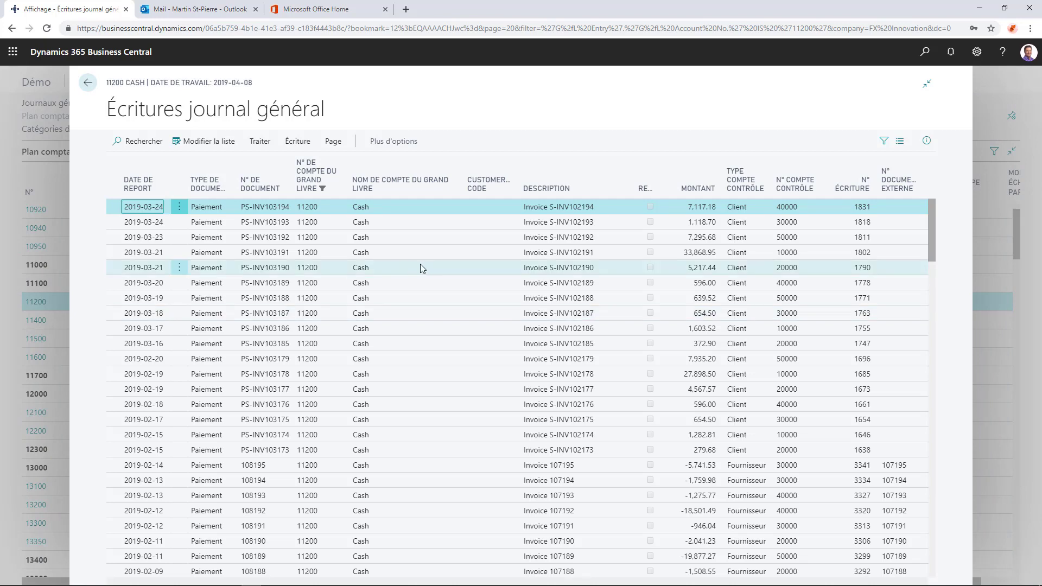
pyautogui.scroll(-3, 421, 263)
pyautogui.scroll(-4, 430, 260)
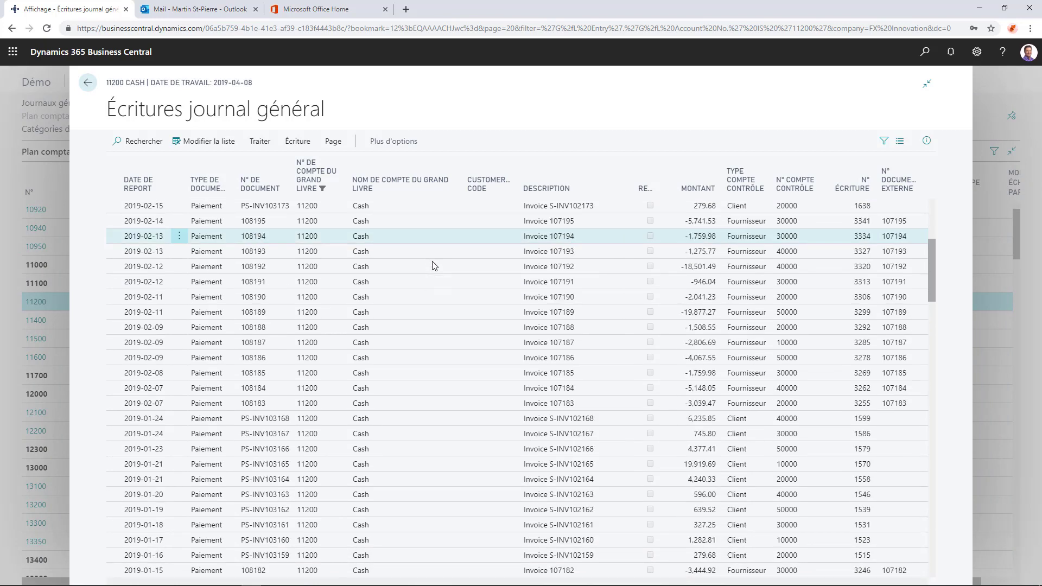
pyautogui.scroll(6, 431, 264)
pyautogui.scroll(1, 432, 268)
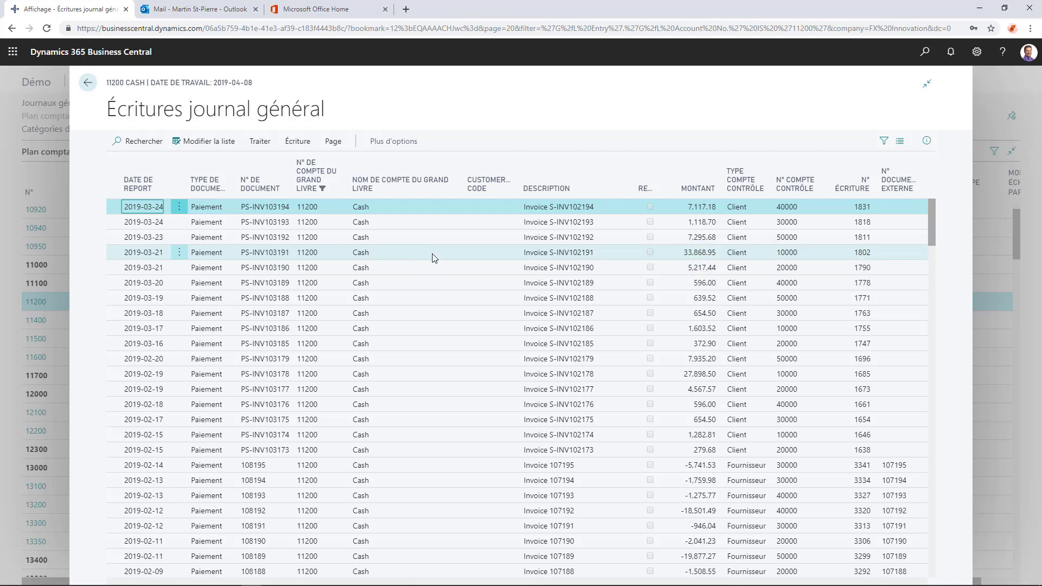
pyautogui.click(87, 82)
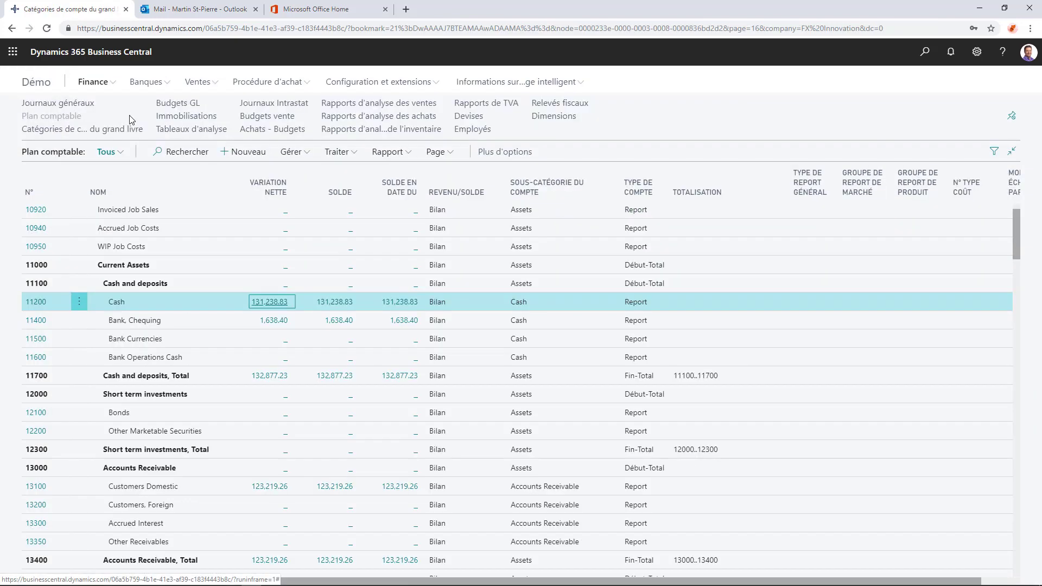
# Search for "dimensions" and open the Dimensions administration page
pyautogui.scroll(-1, 314, 243)
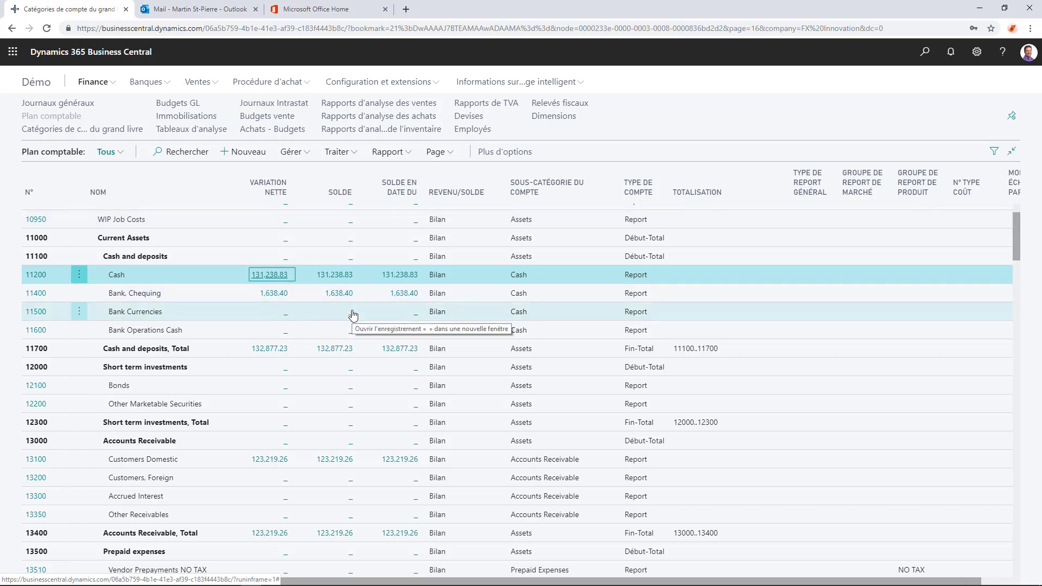
pyautogui.click(928, 59)
pyautogui.write('dimenson')
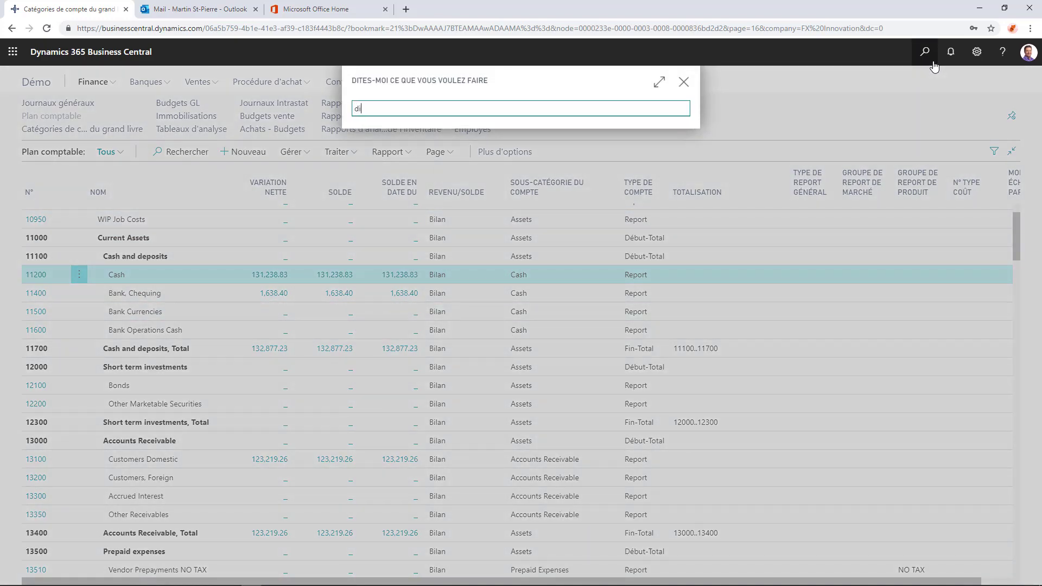
pyautogui.press('BackSpace')
pyautogui.press('BackSpace')
pyautogui.write('ions')
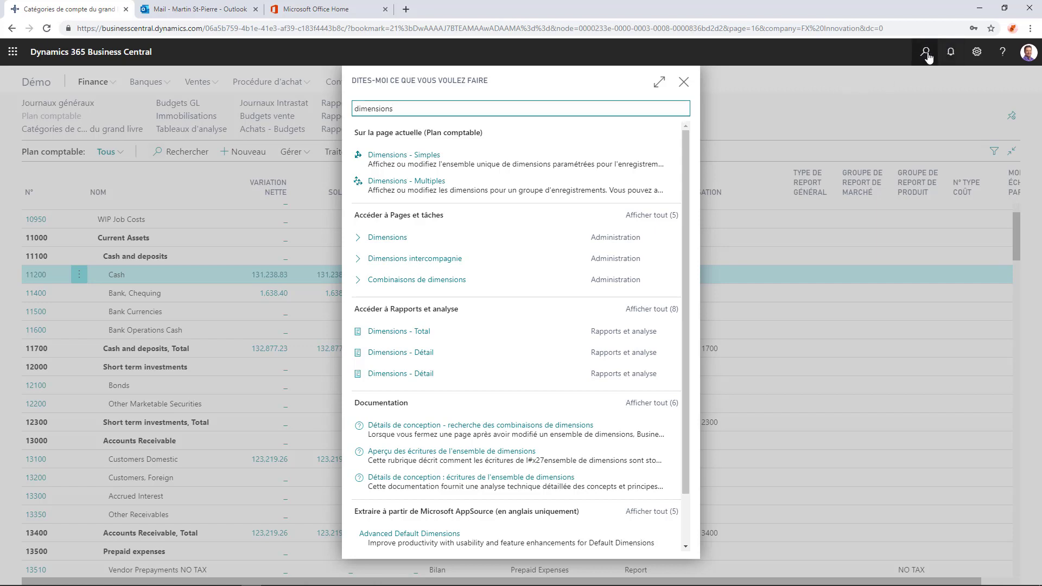
pyautogui.click(387, 238)
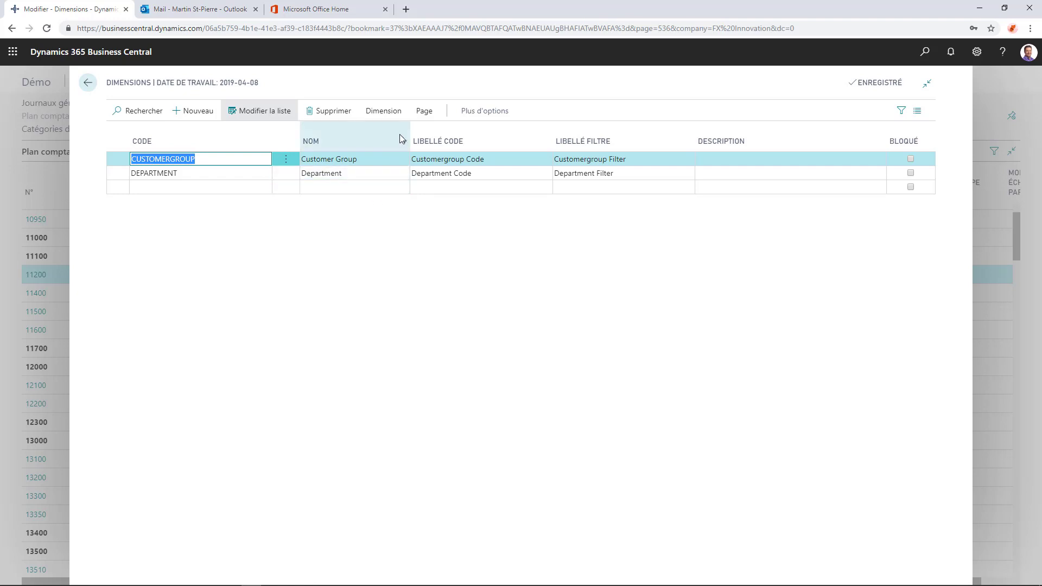
# Review the dimension values LARGE, MEDIUM and SMALL of the CUSTOMERGROUP dimension, and return to the dimensions list
pyautogui.click(372, 112)
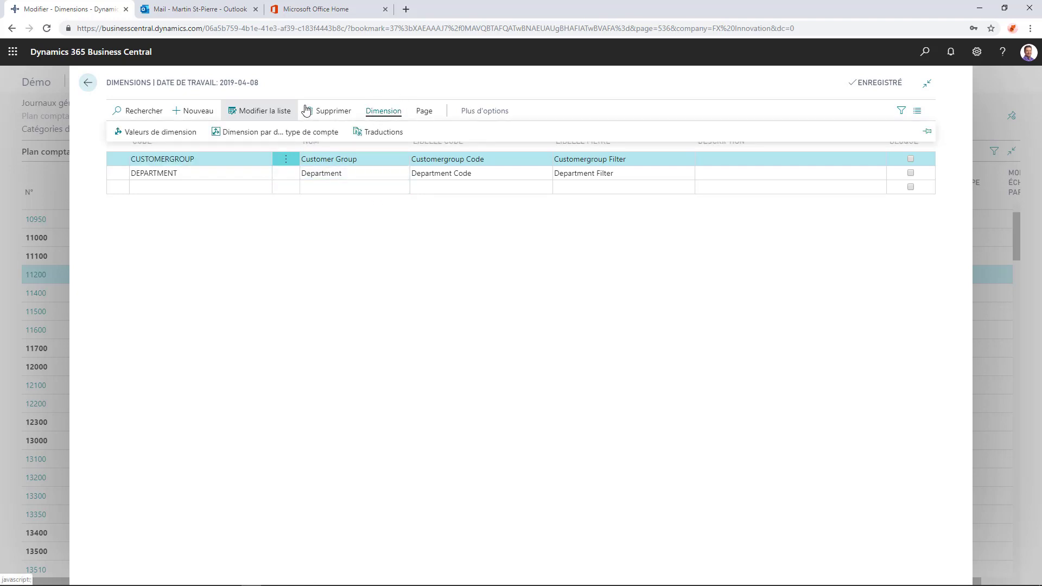
pyautogui.click(152, 133)
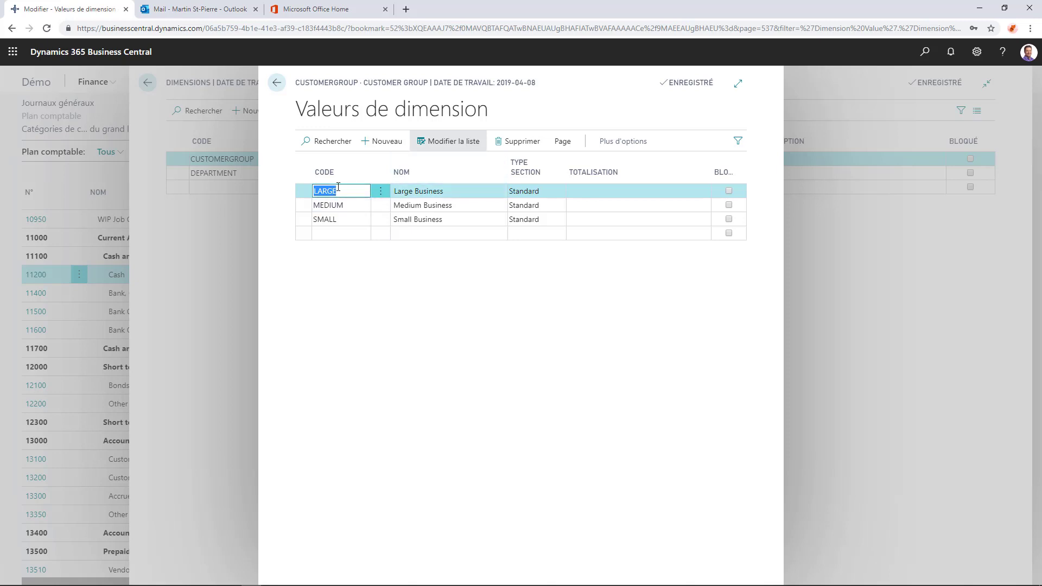
pyautogui.click(349, 206)
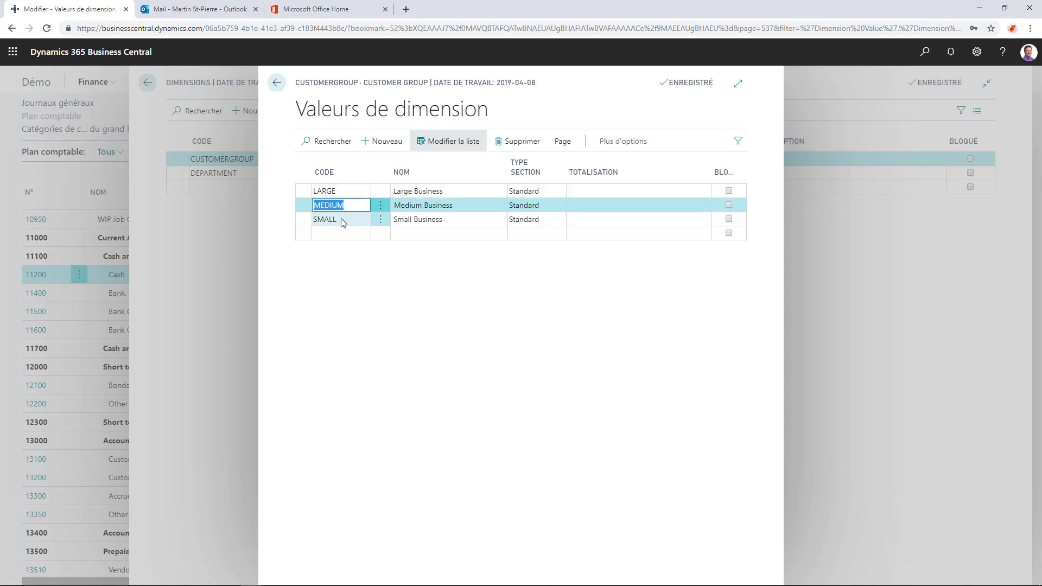
pyautogui.click(342, 222)
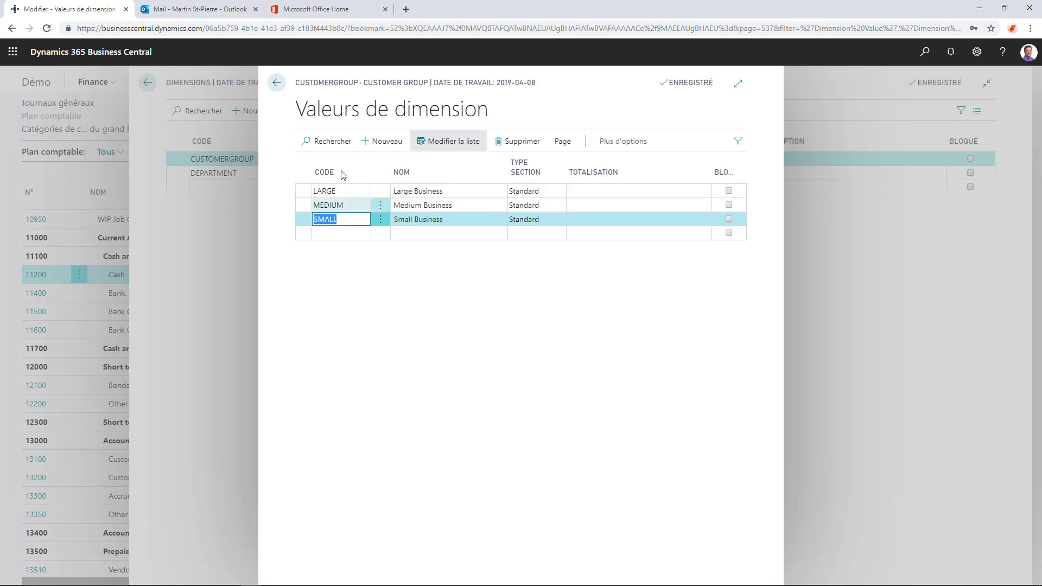
pyautogui.click(276, 83)
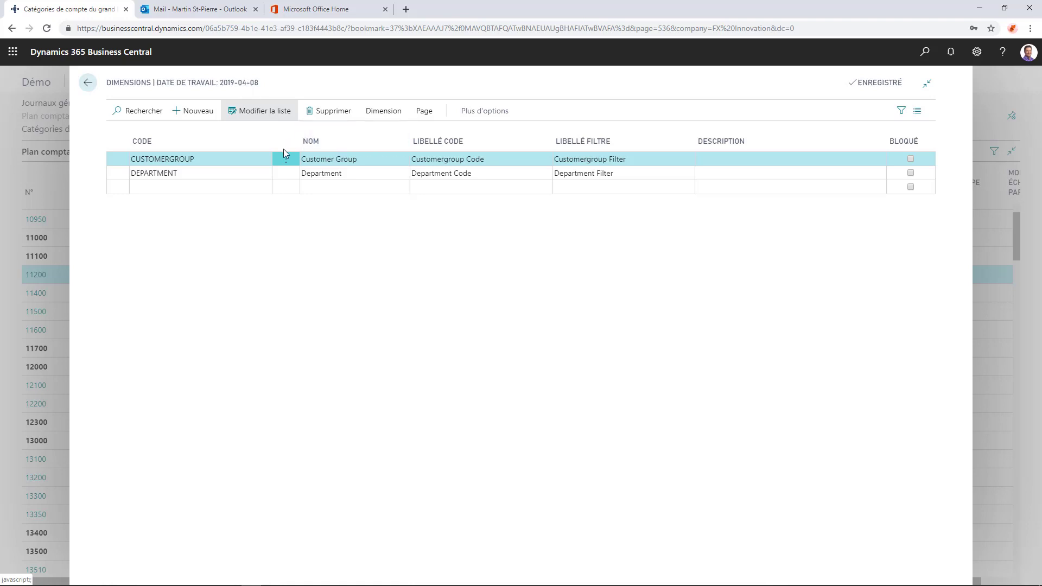
# Review the dimension values of the DEPARTMENT dimension, and close the dimensions list to return to the chart of accounts
pyautogui.click(192, 175)
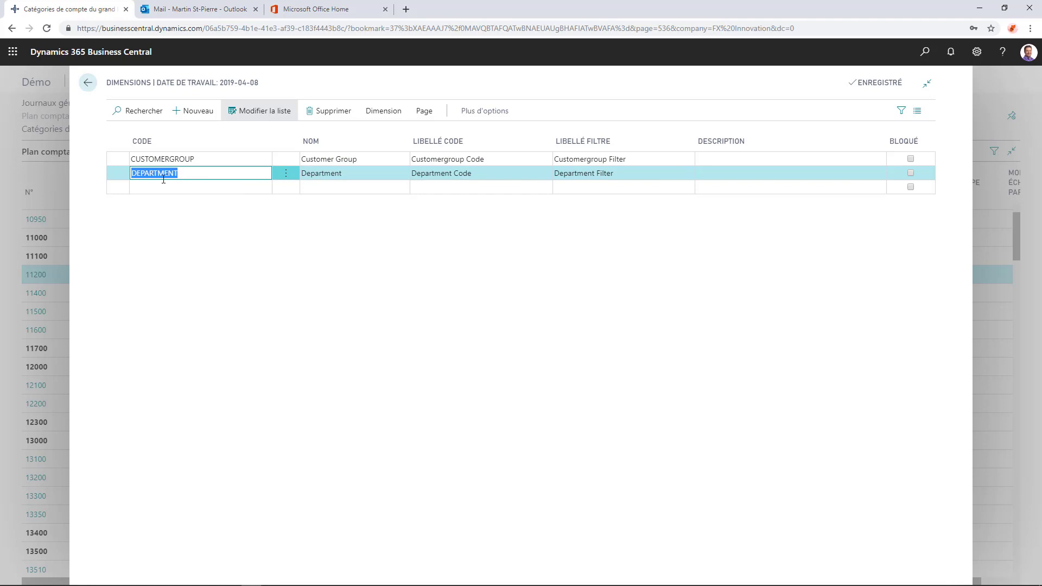
pyautogui.click(383, 111)
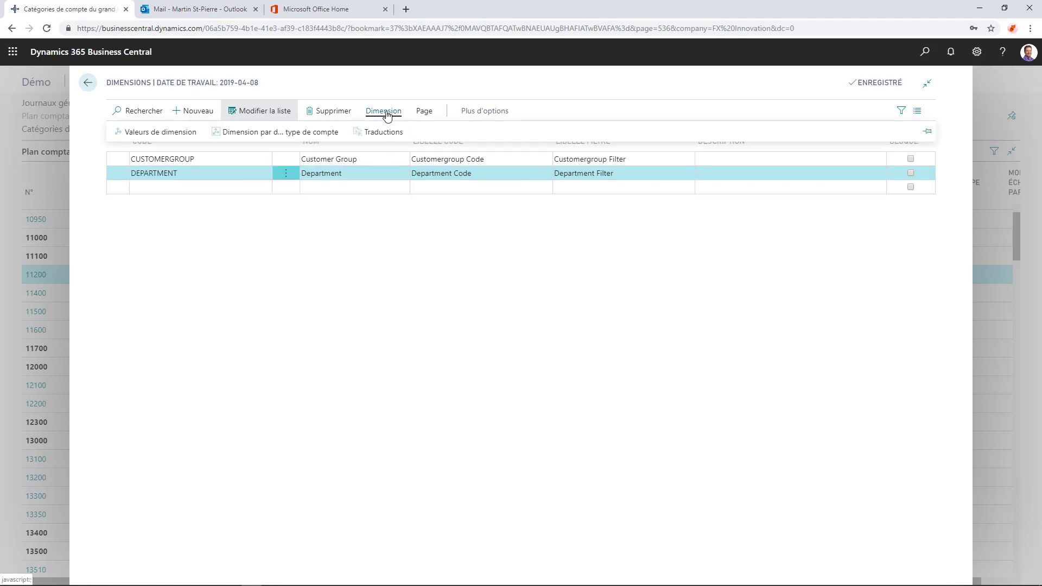
pyautogui.click(143, 133)
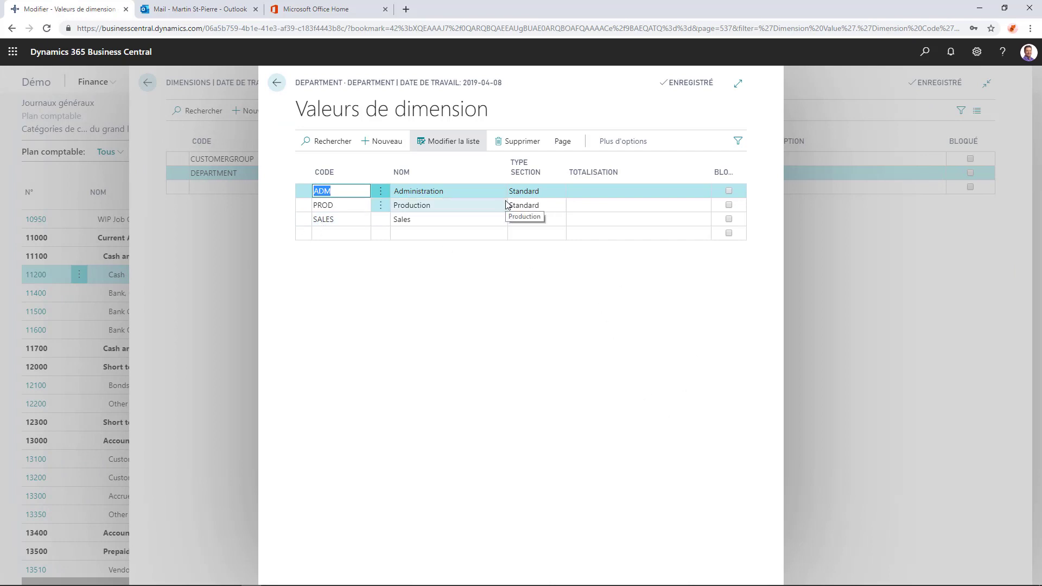
pyautogui.click(276, 83)
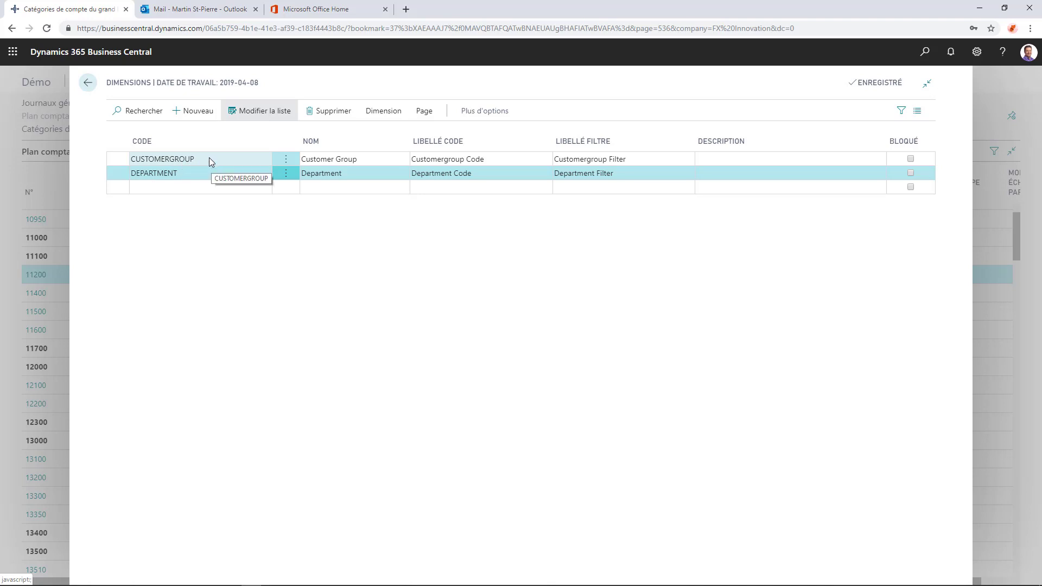
pyautogui.click(87, 83)
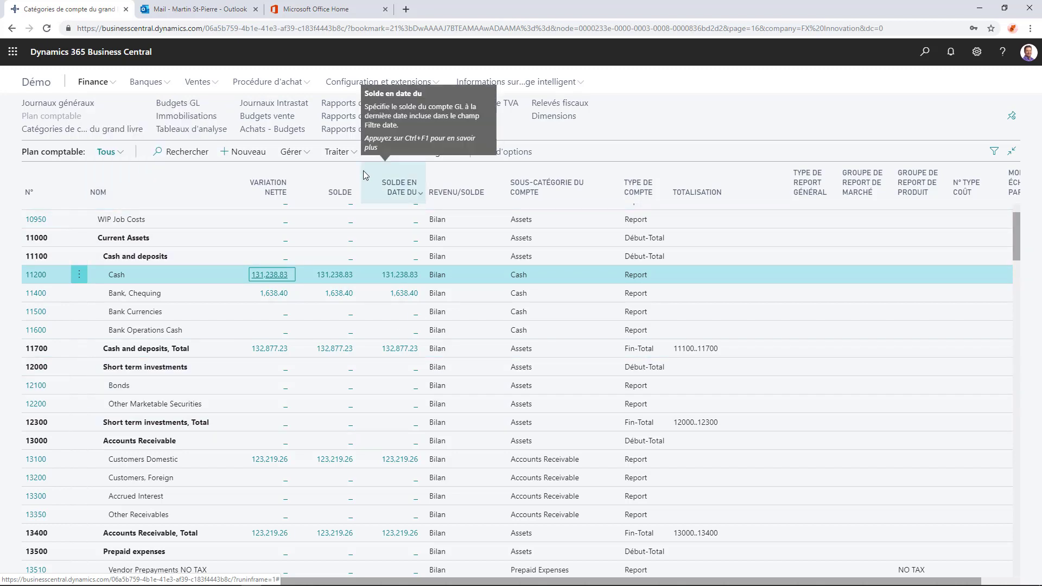
# Open the Tableaux d'analyse list and preview the RESULTAT analysis table
pyautogui.click(210, 131)
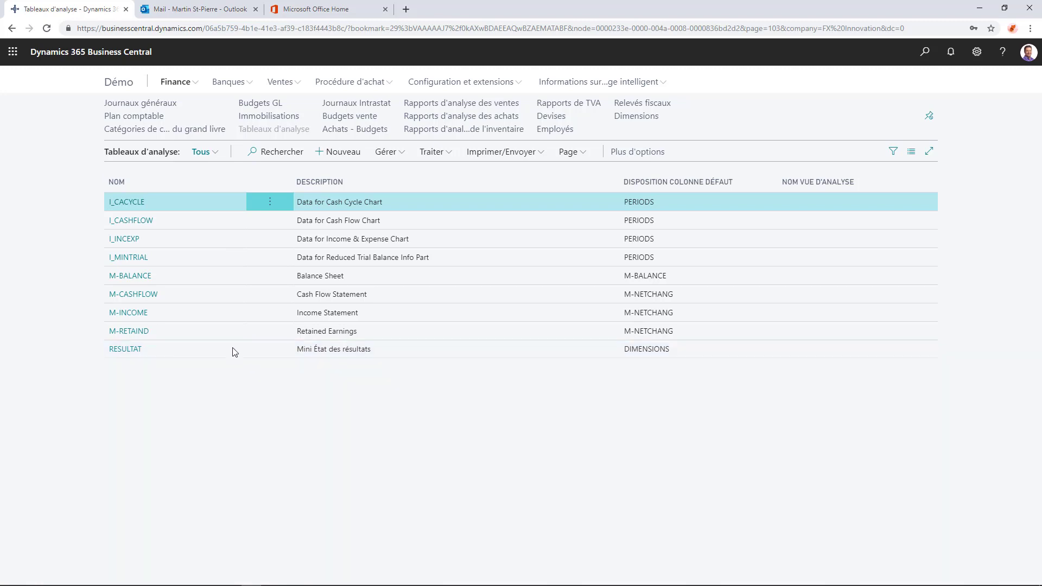
pyautogui.click(208, 348)
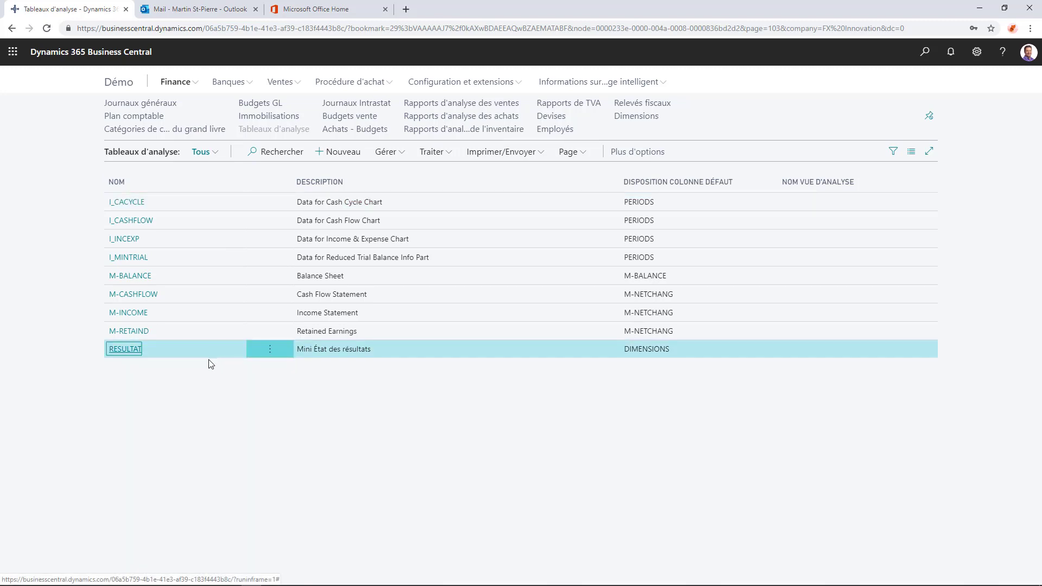
pyautogui.click(443, 153)
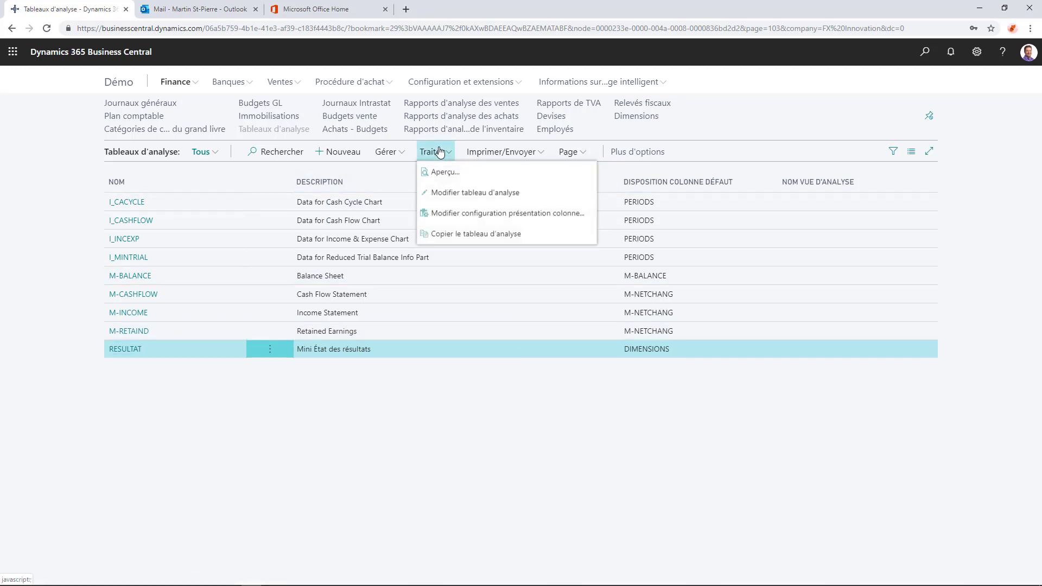
pyautogui.click(476, 173)
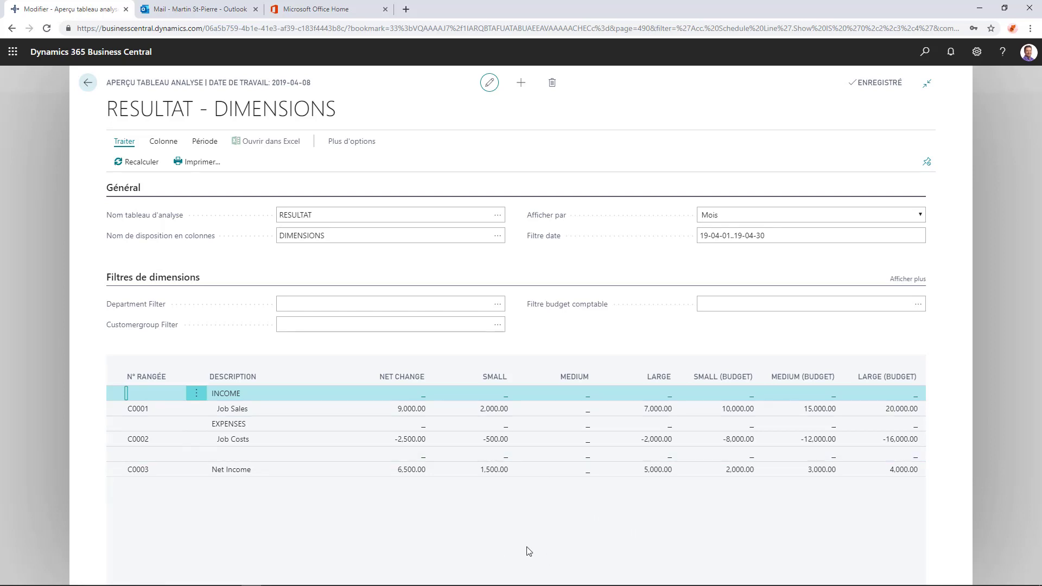
# Trace the Job Sales amount for SMALL customers down to its general ledger entries, and return to the analysis table list
pyautogui.click(495, 409)
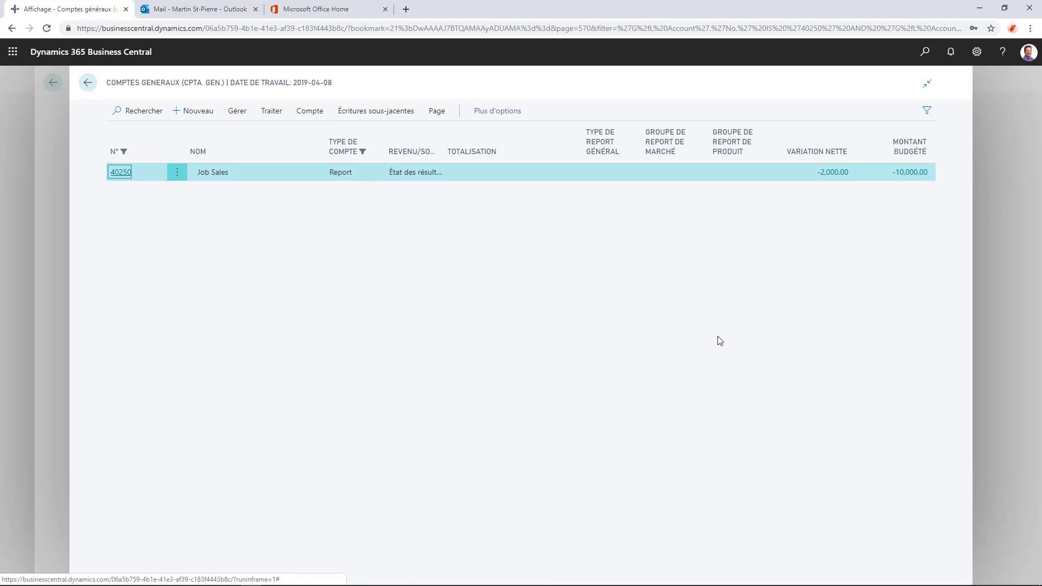
pyautogui.click(834, 172)
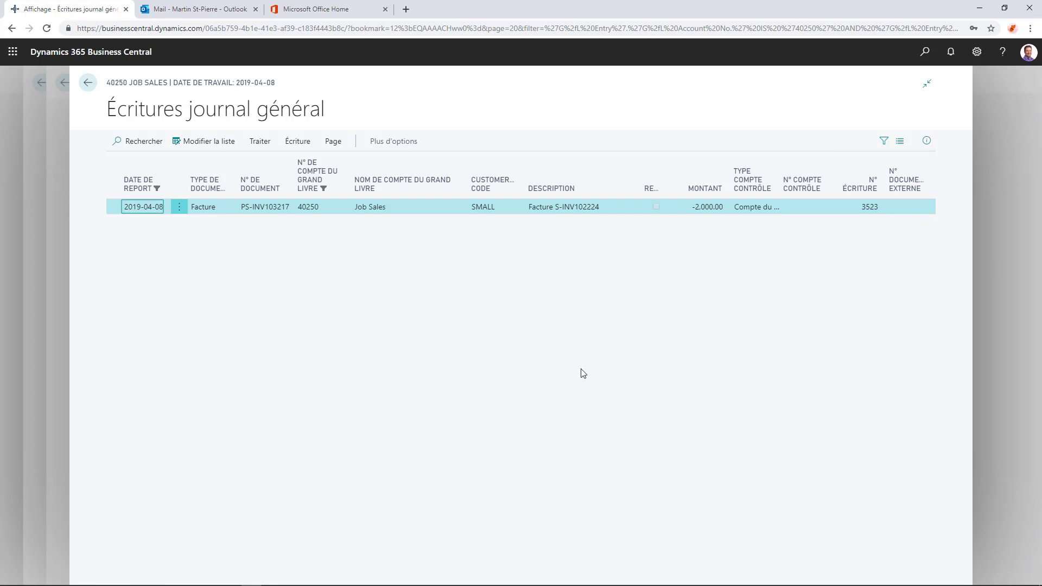
pyautogui.click(87, 81)
pyautogui.click(88, 85)
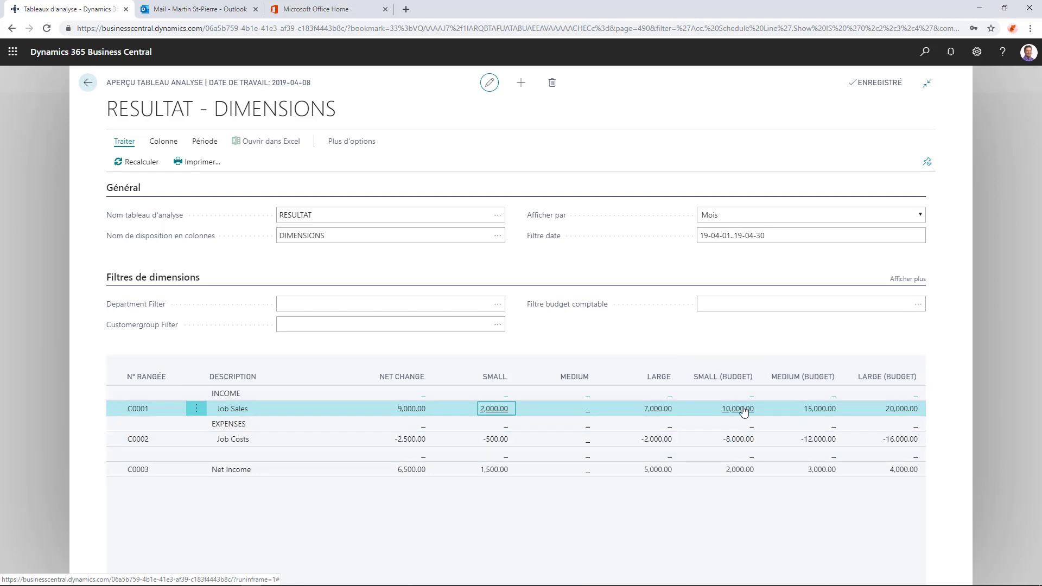
pyautogui.click(88, 83)
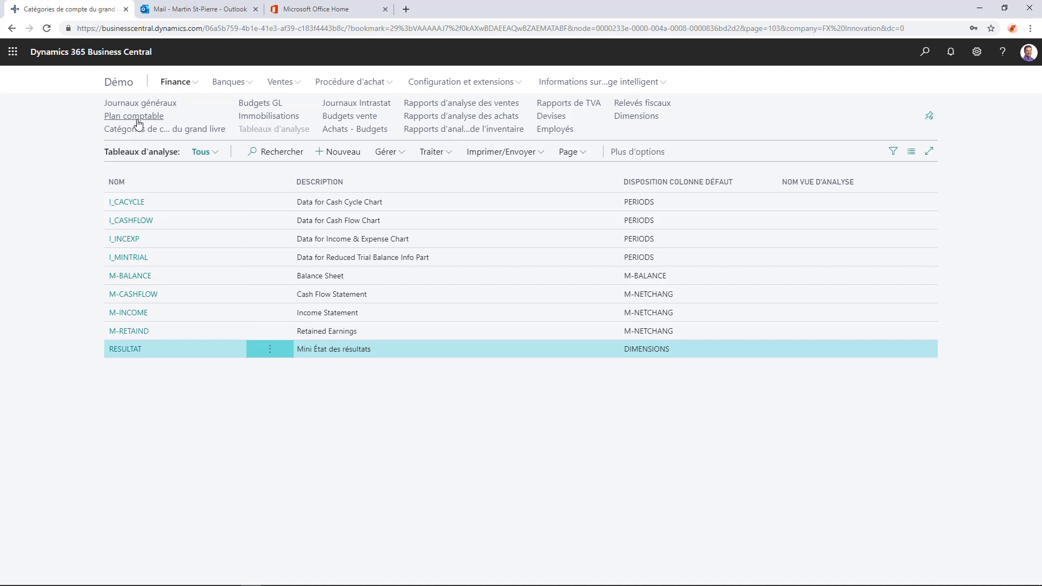
# Open the 2019 budget from Budgets GL and examine its budget matrix and filters
pyautogui.click(274, 108)
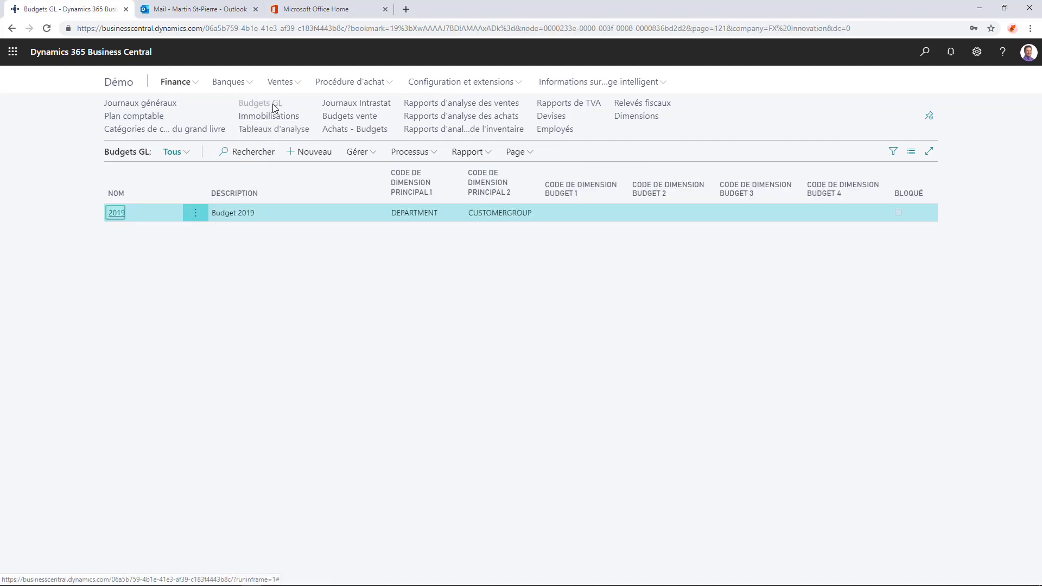
pyautogui.click(117, 214)
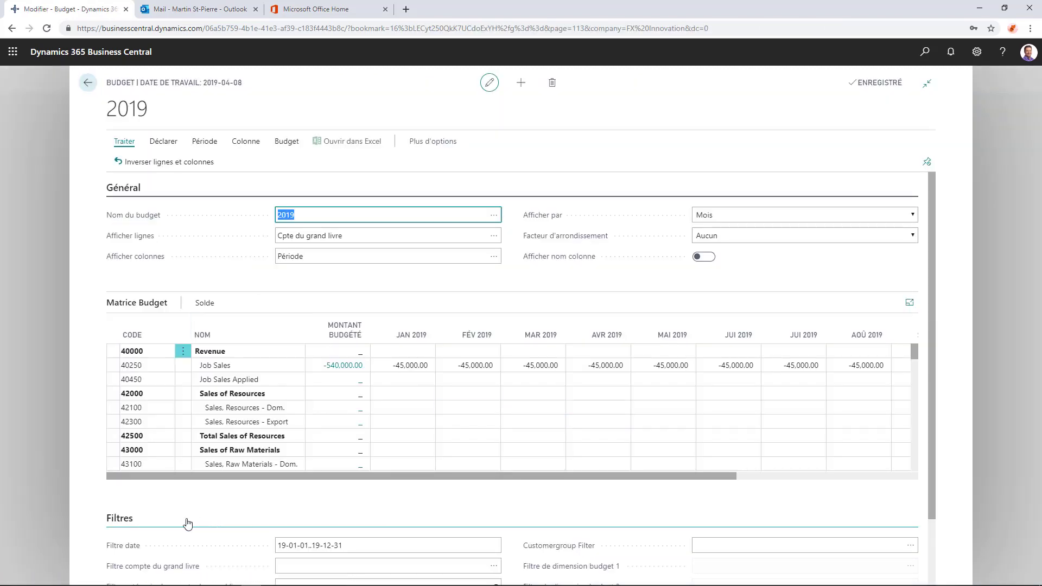
pyautogui.scroll(-1, 208, 508)
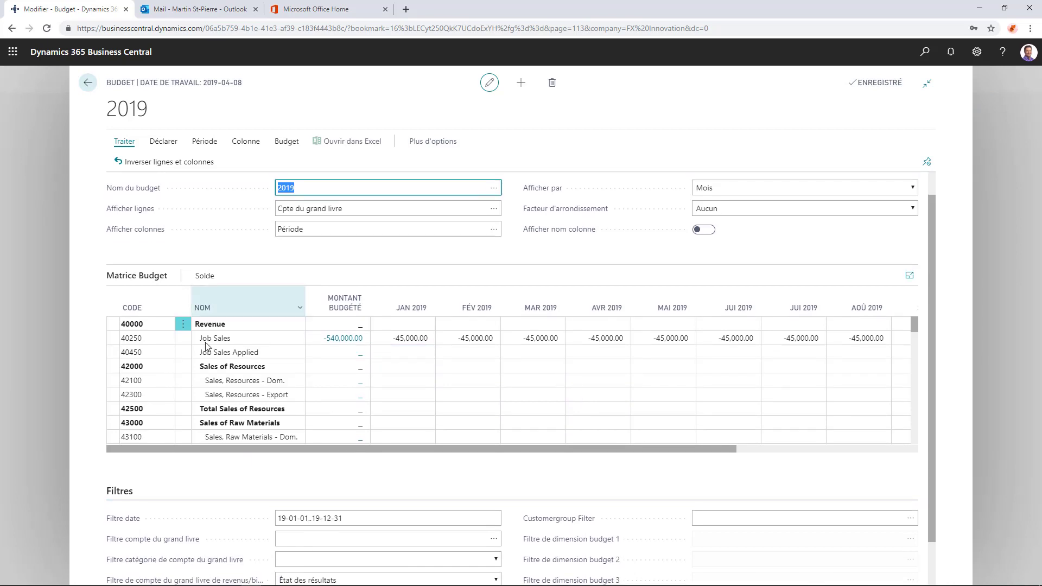
pyautogui.scroll(-2, 313, 458)
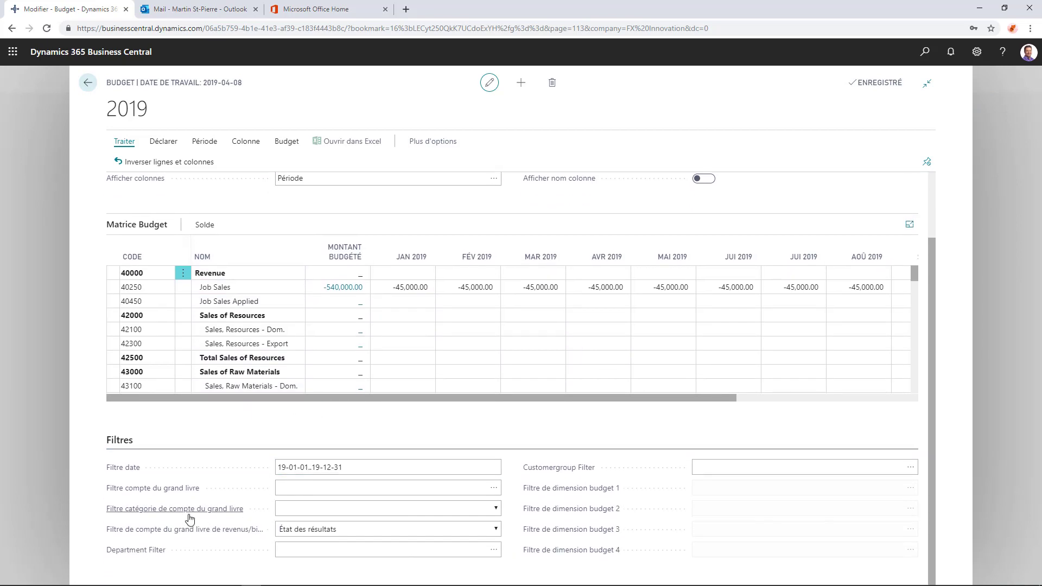
pyautogui.click(309, 464)
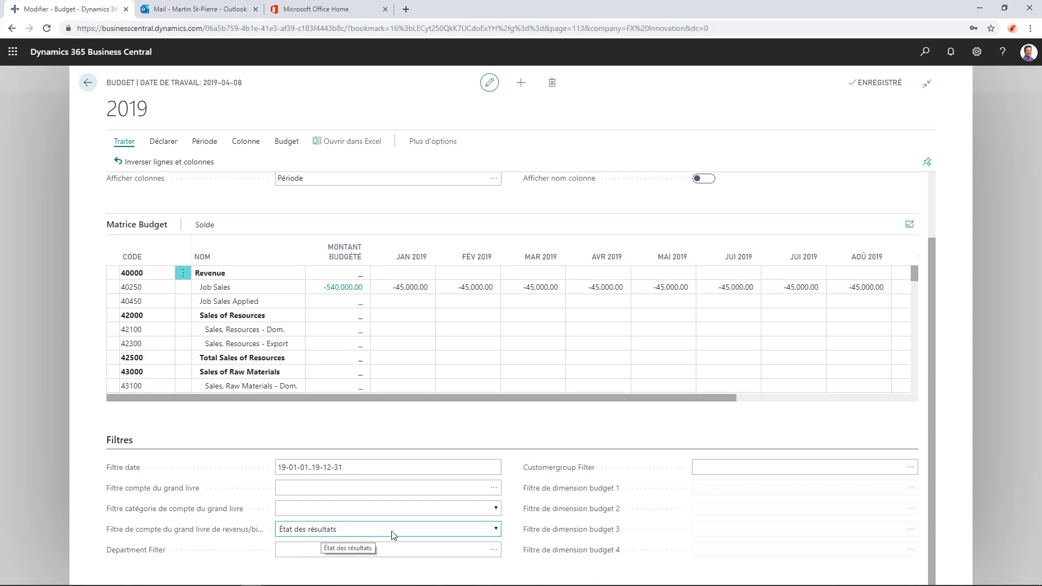
# Export the 2019 budget to Excel with start date 2019-01-01, 12 periods of 1M and column dimensions CUSTOMERGROUP;DEPARTMENT
pyautogui.click(293, 142)
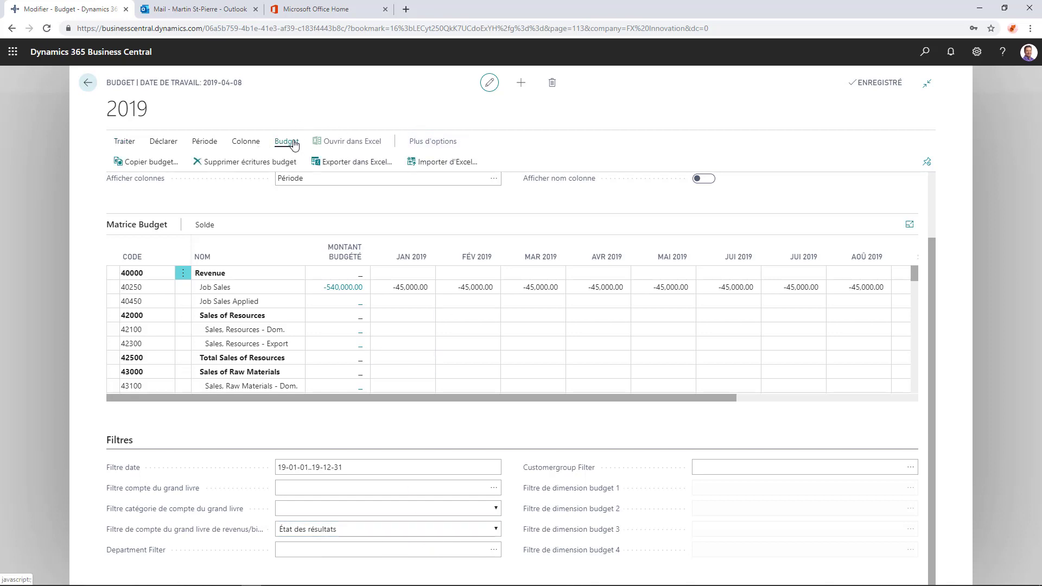
pyautogui.click(359, 164)
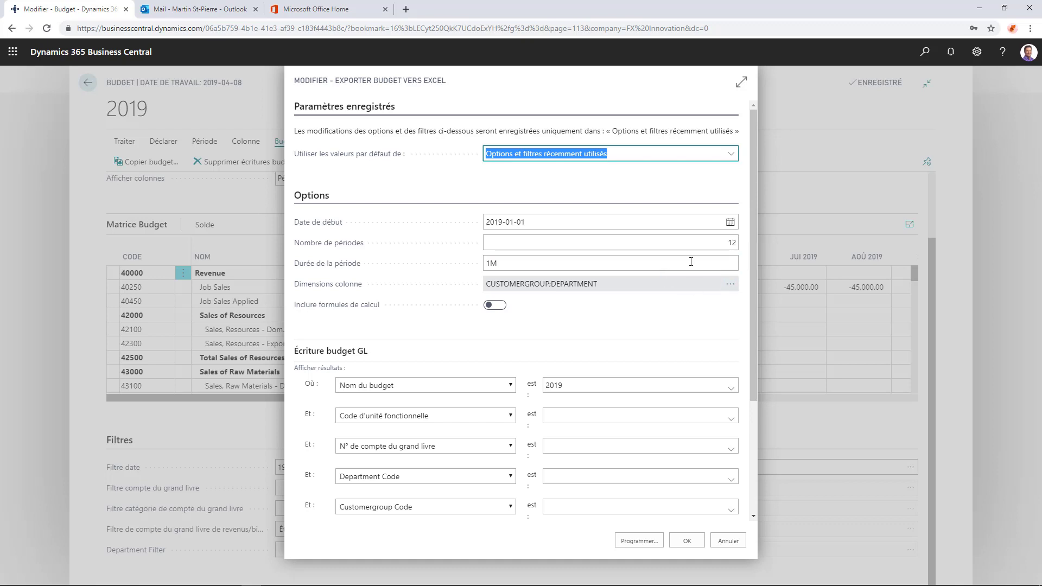
pyautogui.moveTo(318, 235)
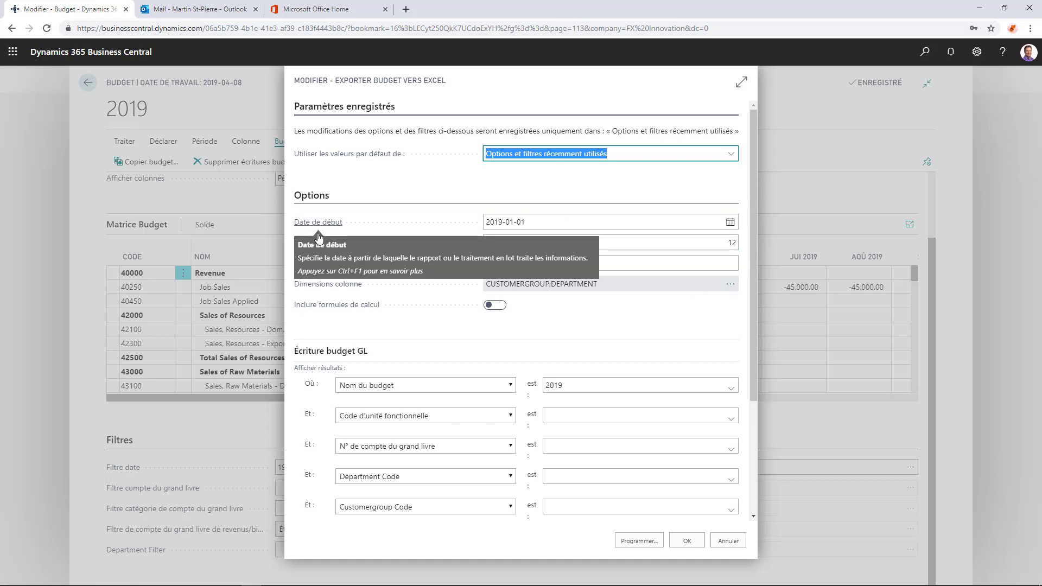
pyautogui.click(628, 223)
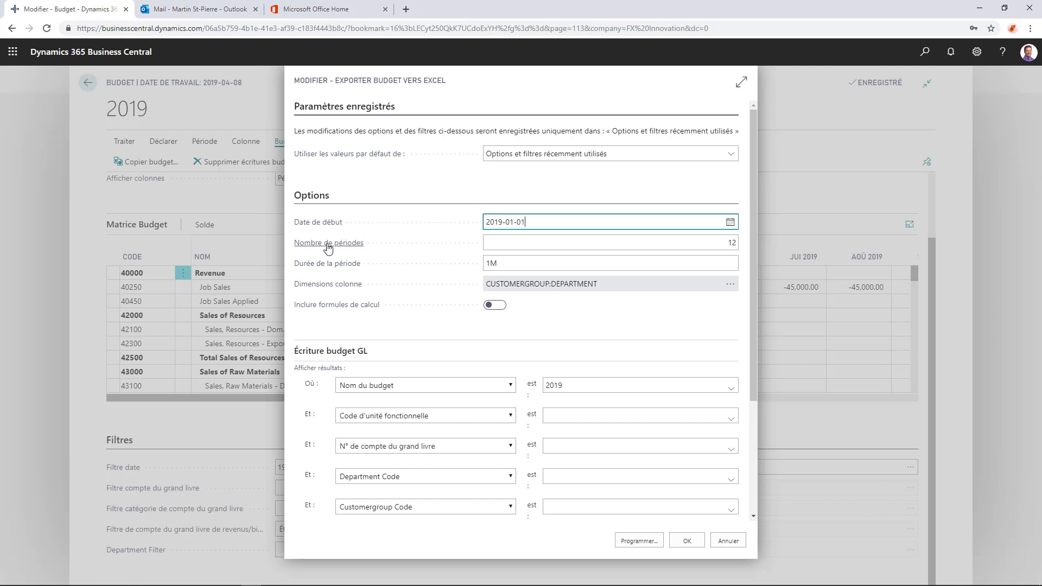
pyautogui.click(713, 243)
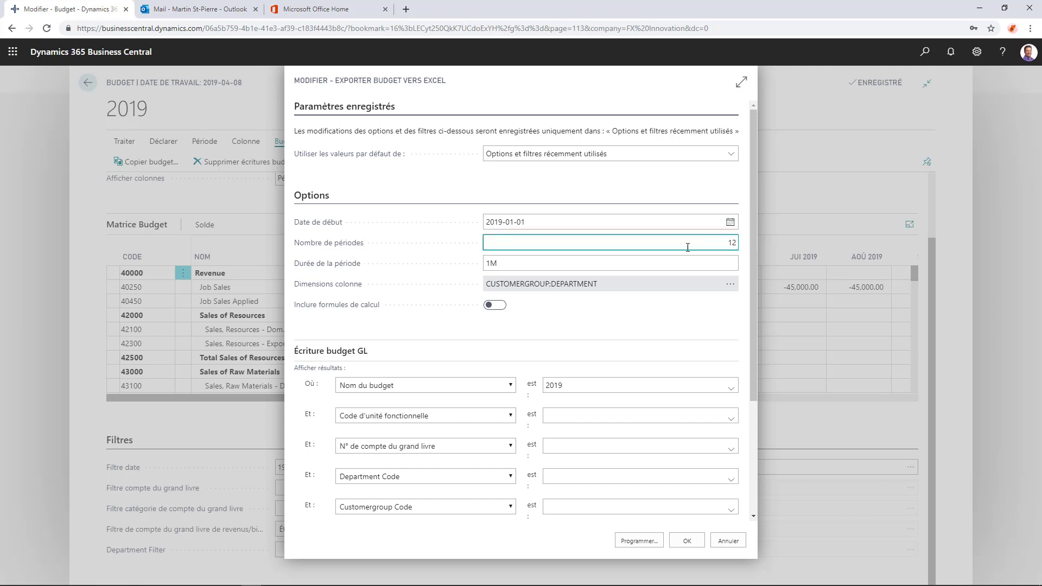
pyautogui.click(516, 263)
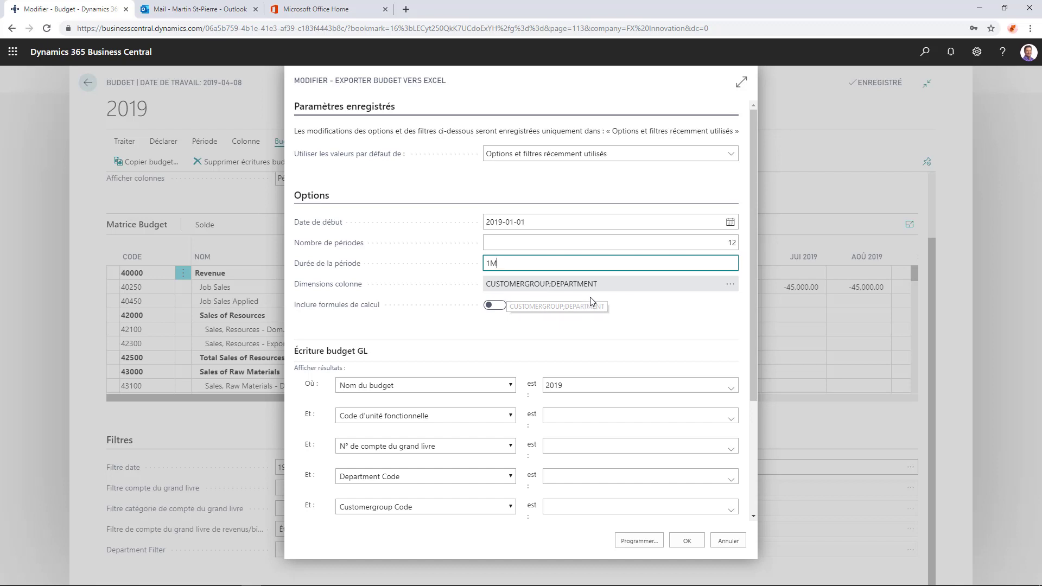
pyautogui.click(689, 541)
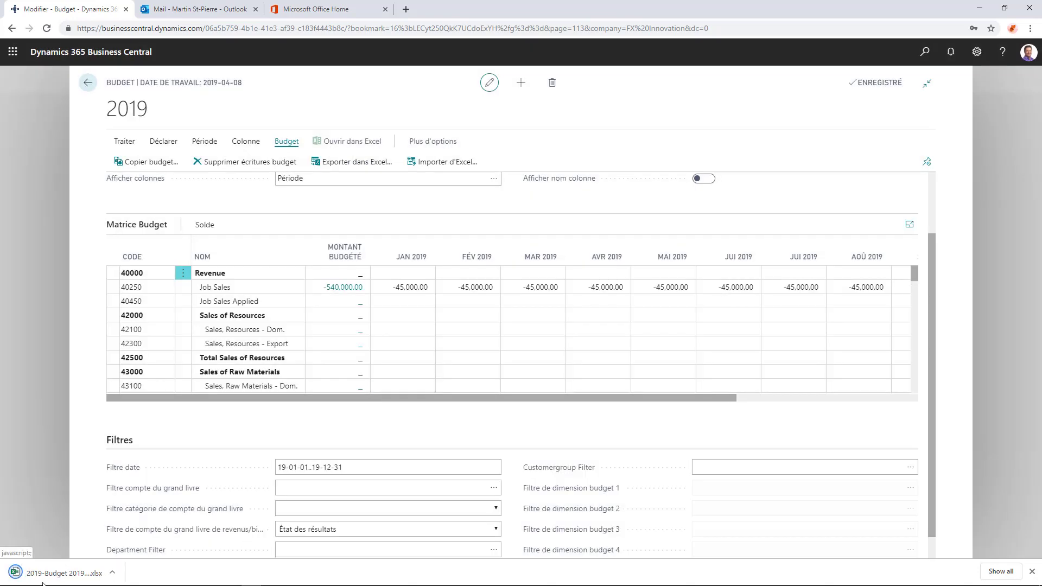
# Open the exported budget workbook in Excel for editing and fit all column widths to their contents
pyautogui.click(58, 574)
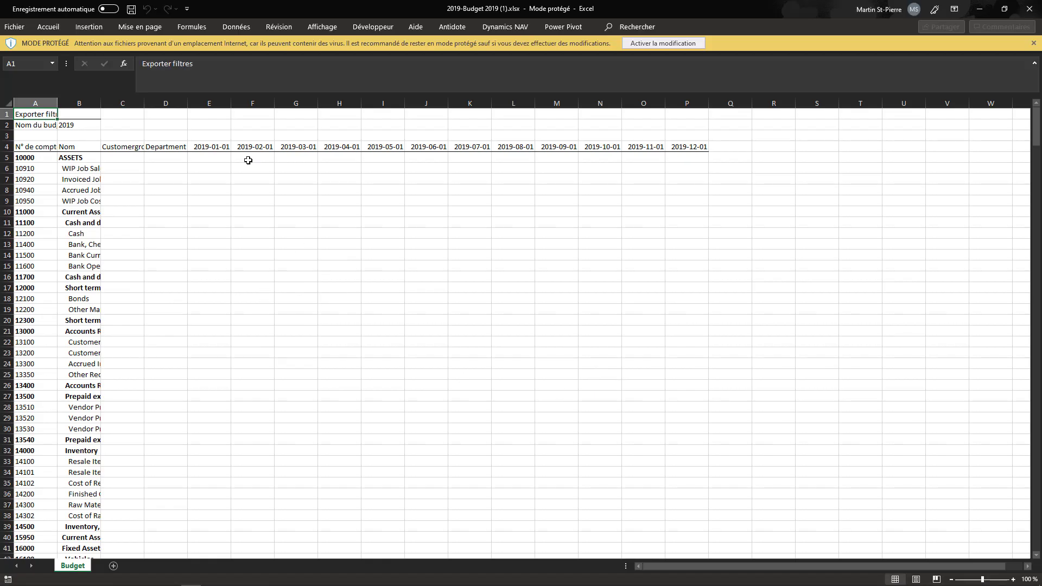
pyautogui.click(659, 43)
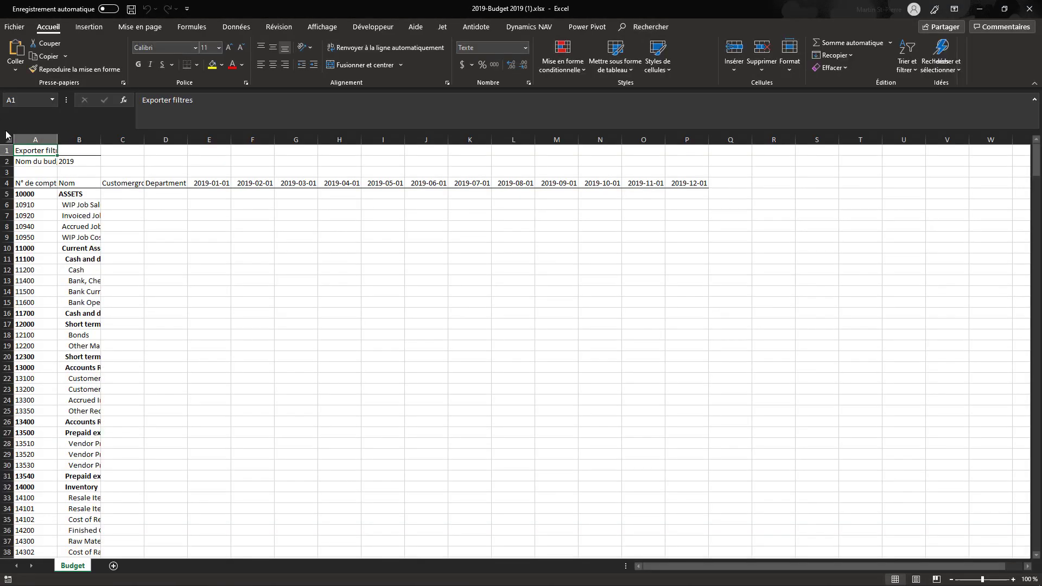
pyautogui.click(7, 137)
pyautogui.doubleClick(57, 140)
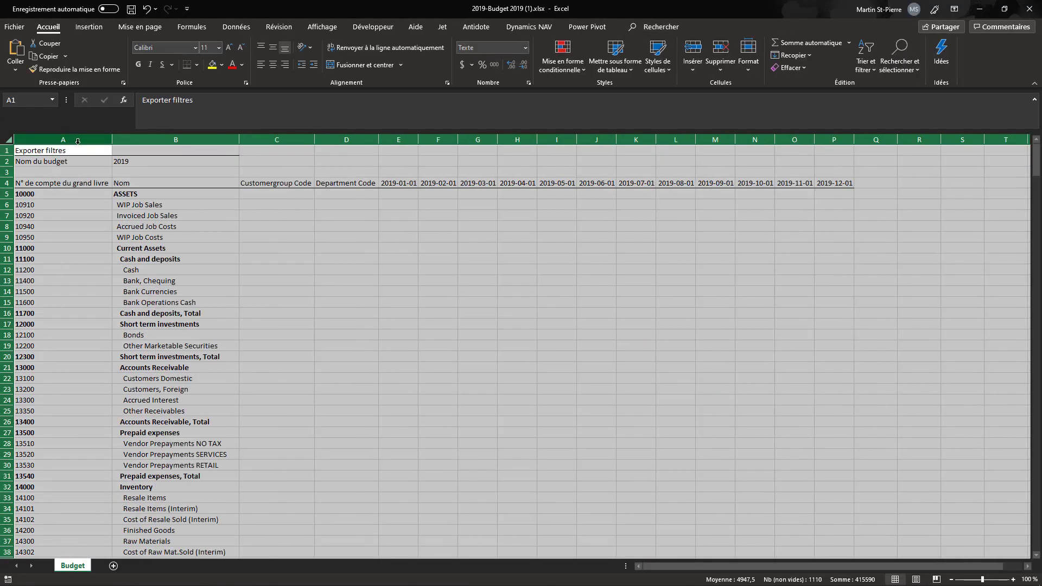
# Examine the dimension code columns and the Job Sales budget lines for LARGE, MEDIUM and SMALL in the Budget sheet
pyautogui.click(263, 194)
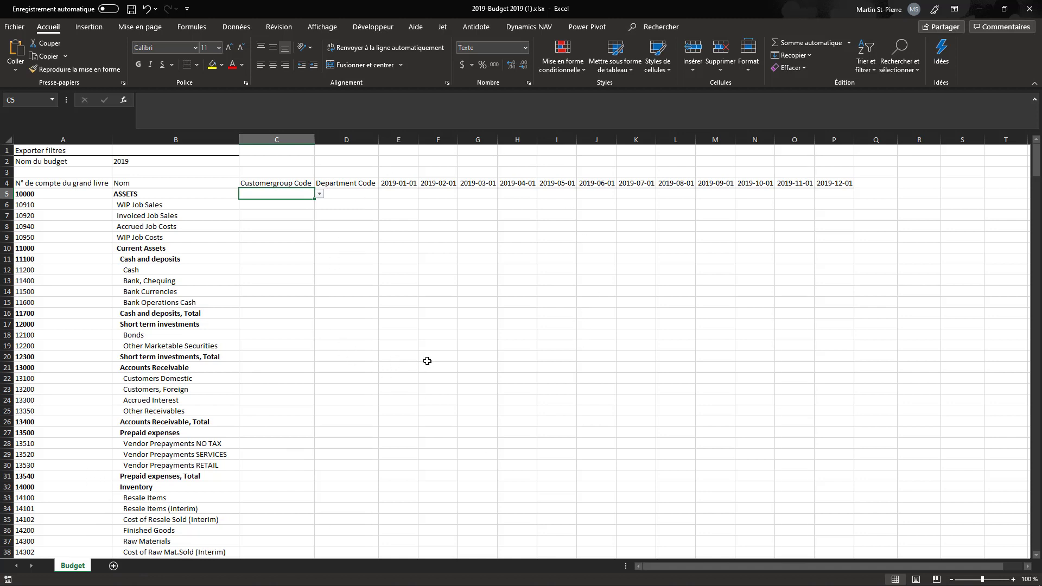
pyautogui.scroll(-5, 348, 304)
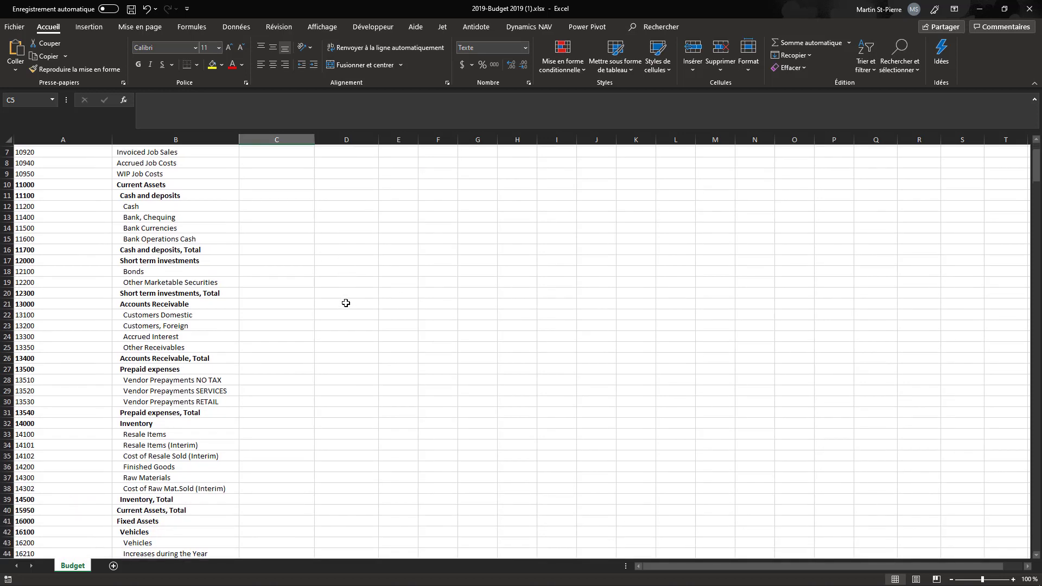
pyautogui.scroll(4, 348, 304)
pyautogui.scroll(-20, 351, 304)
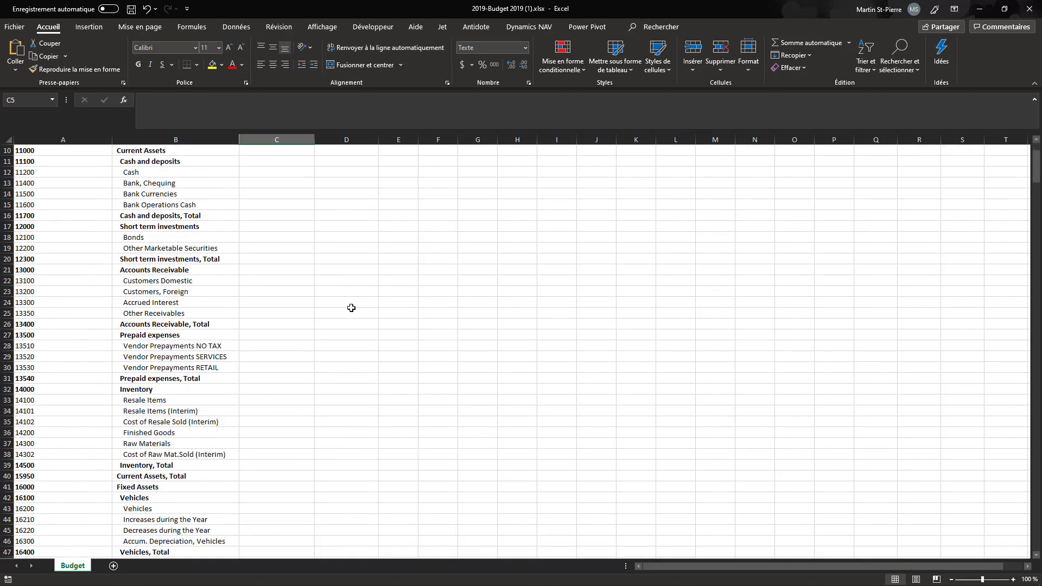
pyautogui.scroll(-6, 354, 304)
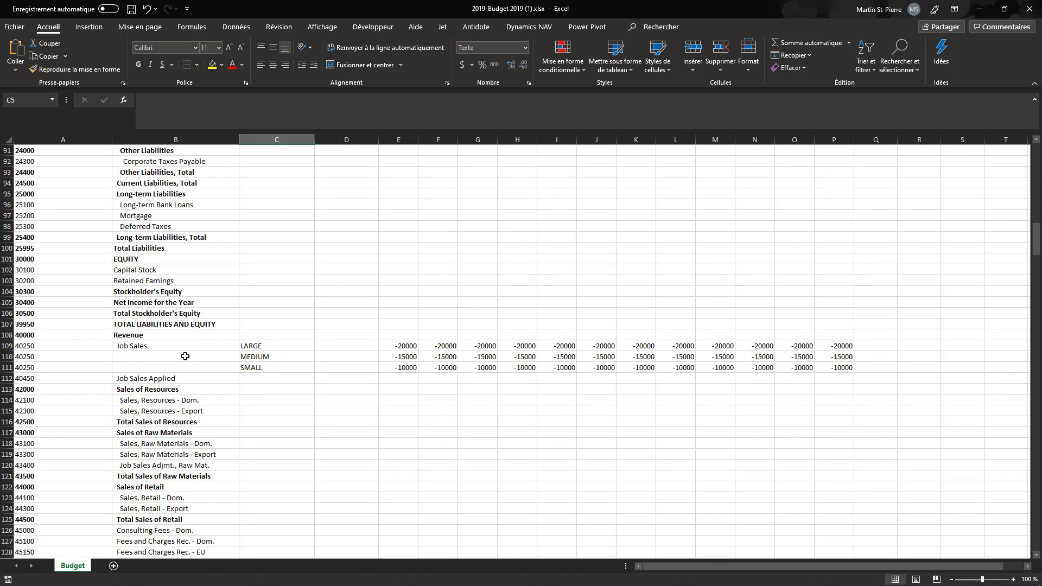
pyautogui.click(273, 348)
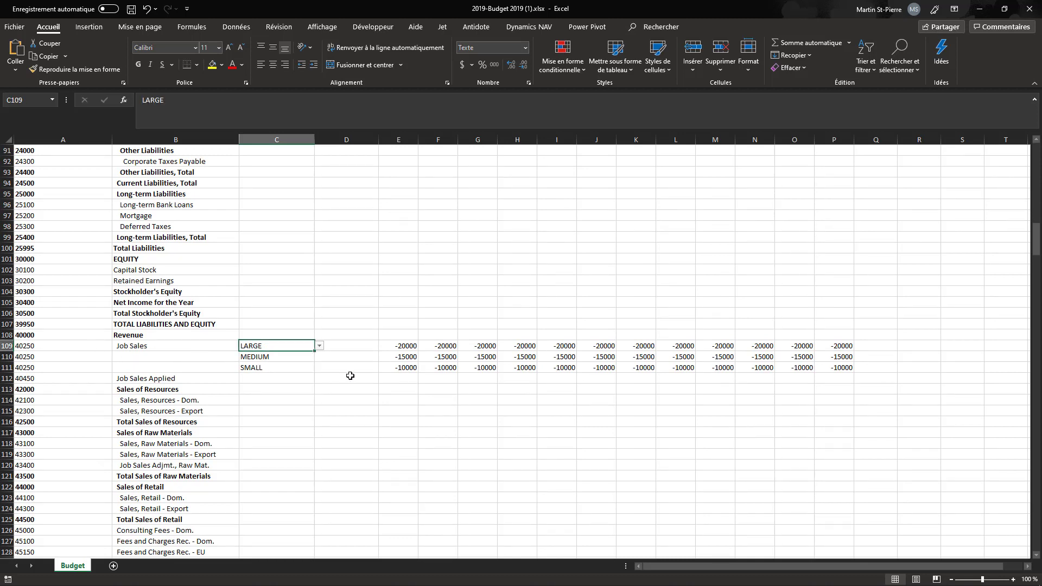
pyautogui.press('Down')
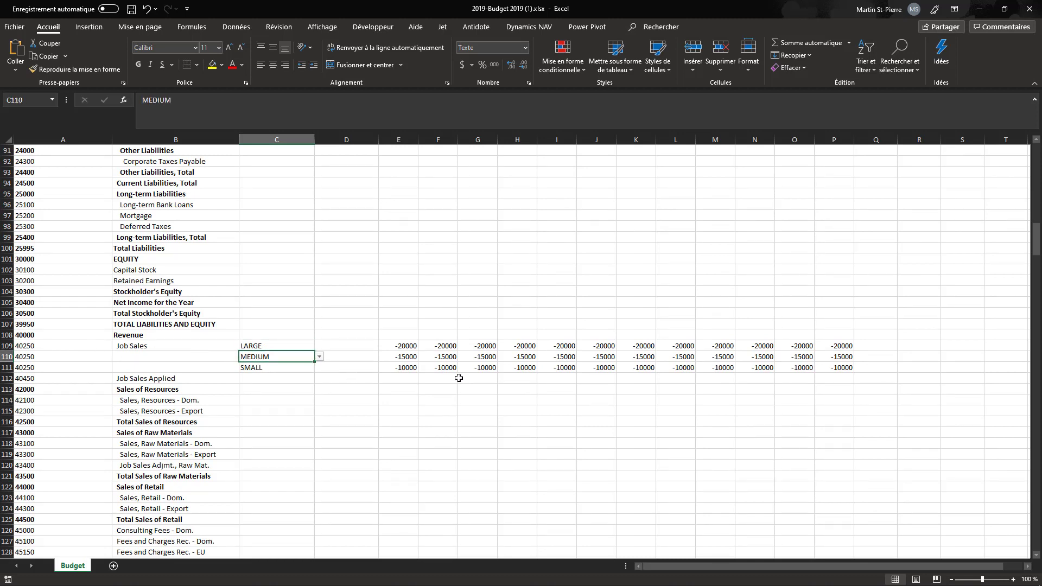
pyautogui.press('Down')
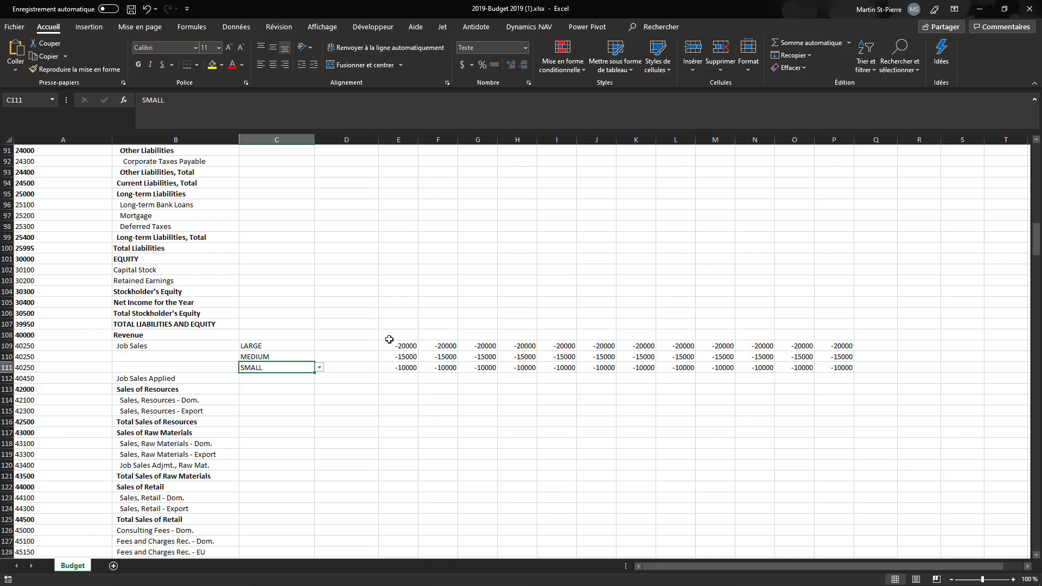
# Examine the Job Costs budget lines for LARGE, MEDIUM and SMALL in the Budget sheet and close the workbook
pyautogui.scroll(-5, 390, 338)
pyautogui.scroll(-7, 390, 336)
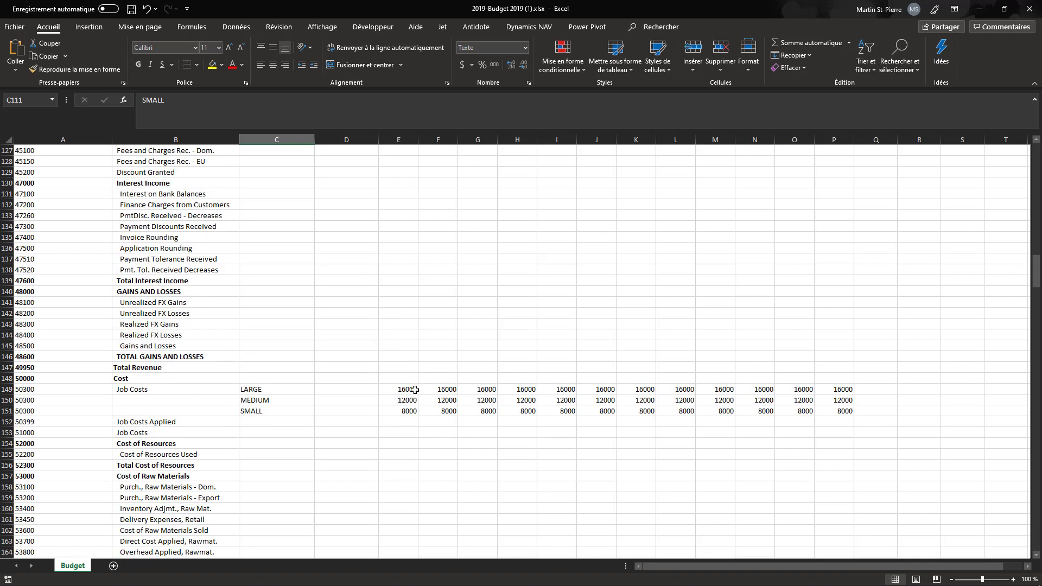
pyautogui.click(411, 390)
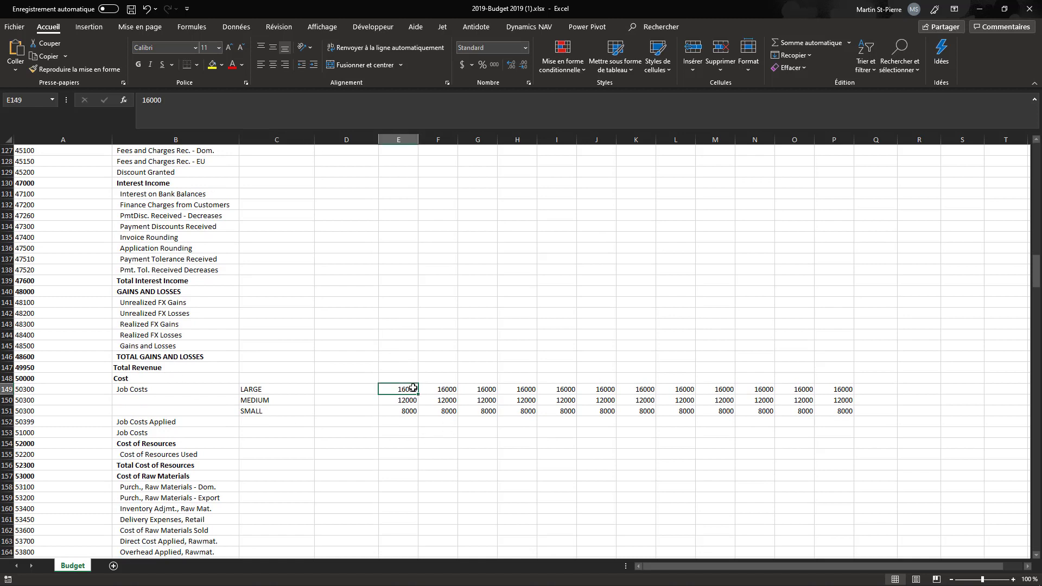
pyautogui.moveTo(413, 388); pyautogui.dragTo(421, 404)
pyautogui.click(404, 388)
pyautogui.moveTo(404, 388); pyautogui.dragTo(408, 410)
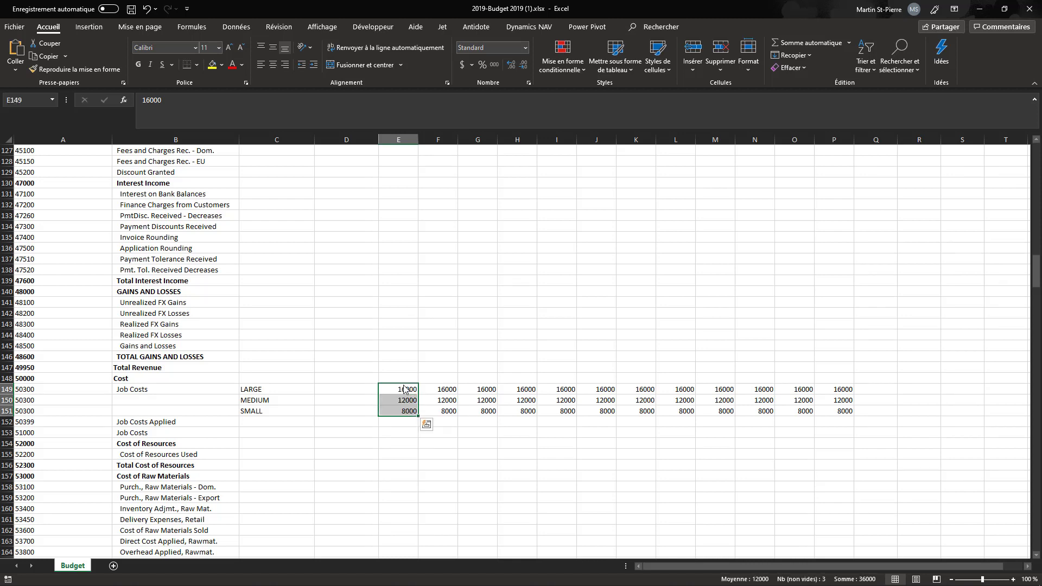
pyautogui.click(405, 387)
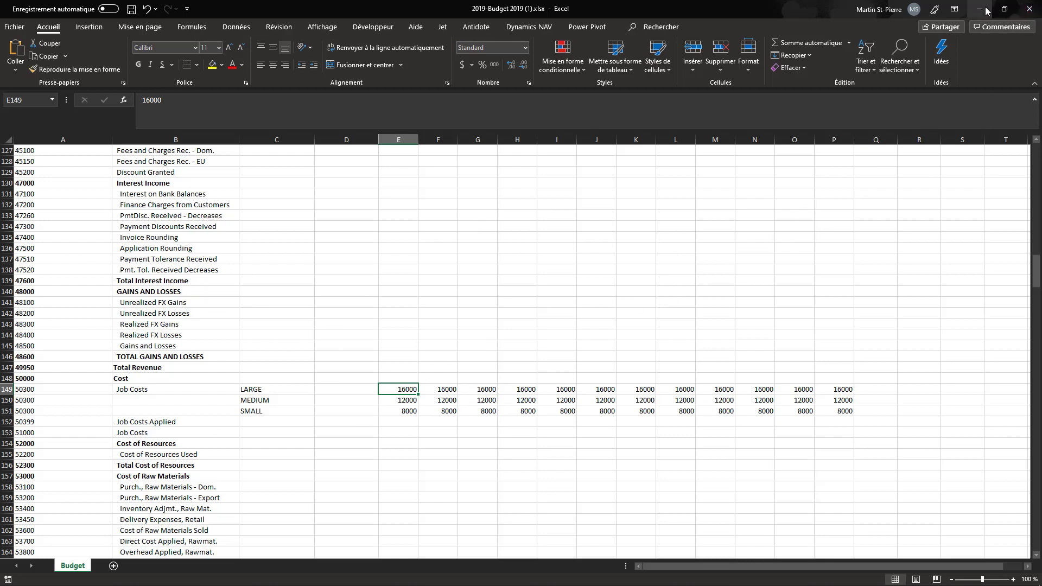
pyautogui.click(1031, 11)
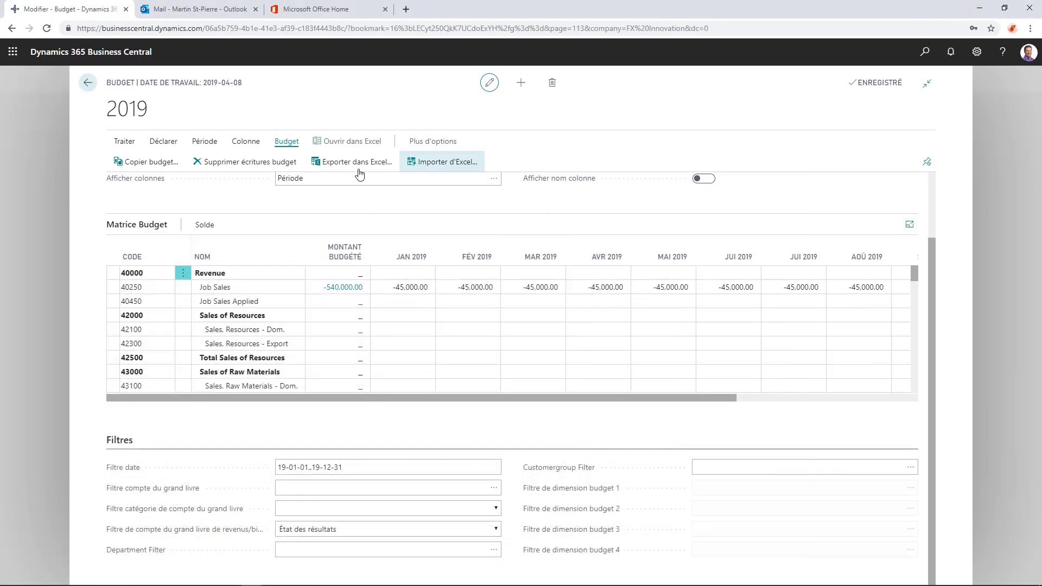
# Start an Excel import into budget 2019 with the option Remplacer écritures and description Importé d'Excel 19-04-08
pyautogui.click(428, 161)
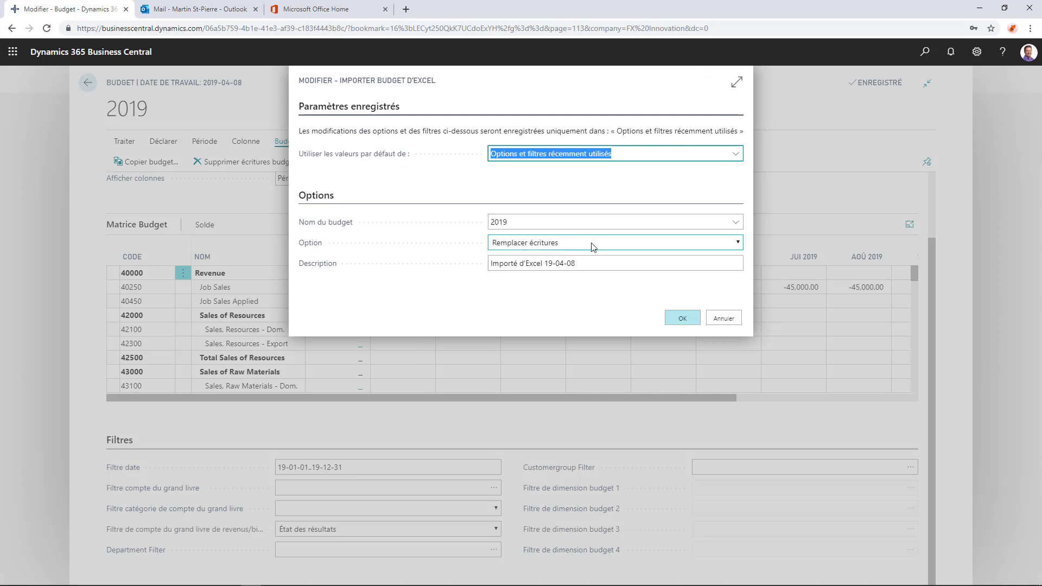
pyautogui.click(584, 264)
pyautogui.moveTo(582, 264); pyautogui.dragTo(542, 264)
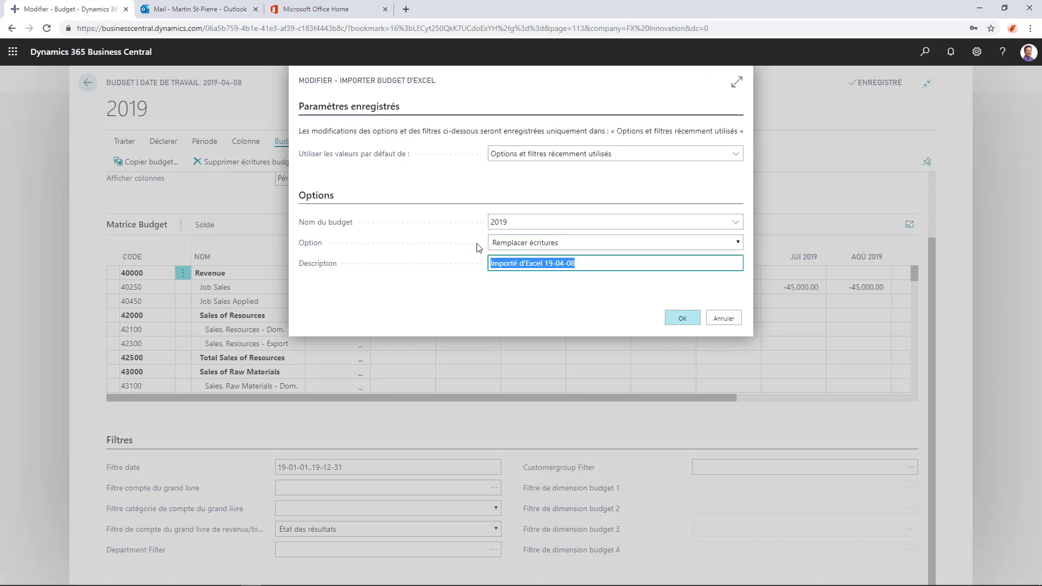
pyautogui.click(516, 219)
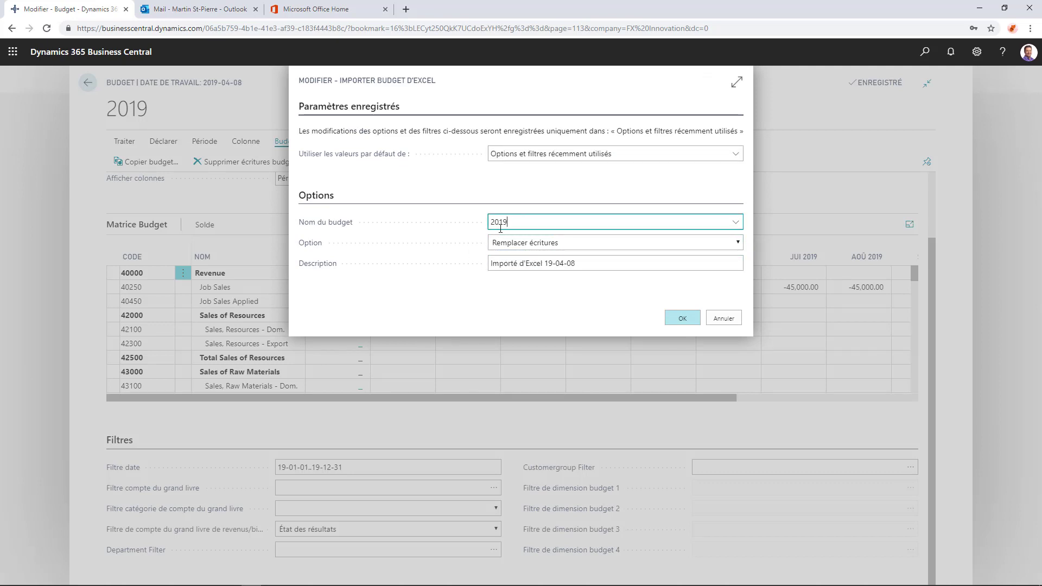
pyautogui.click(739, 243)
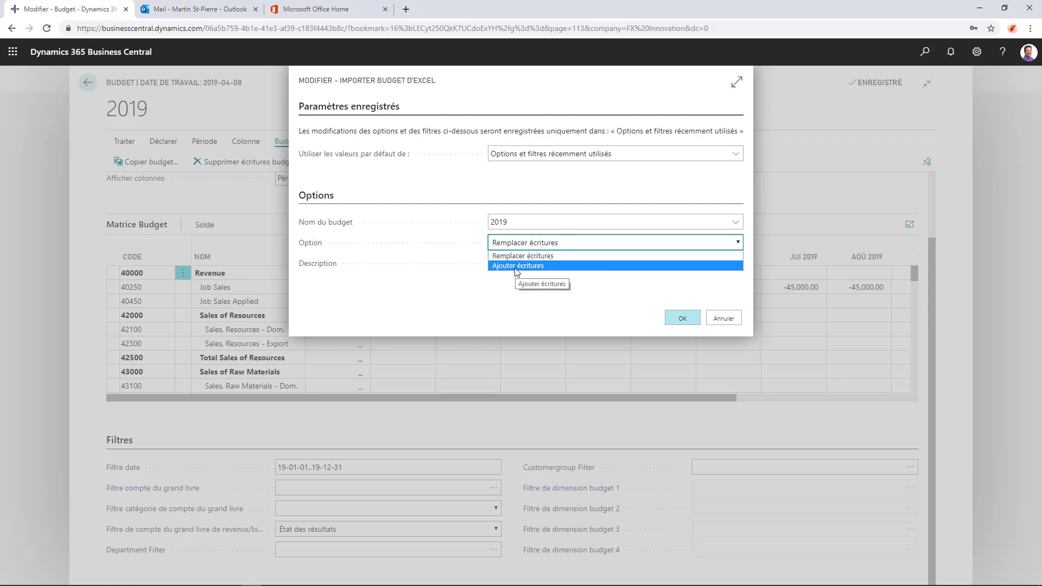
pyautogui.click(557, 256)
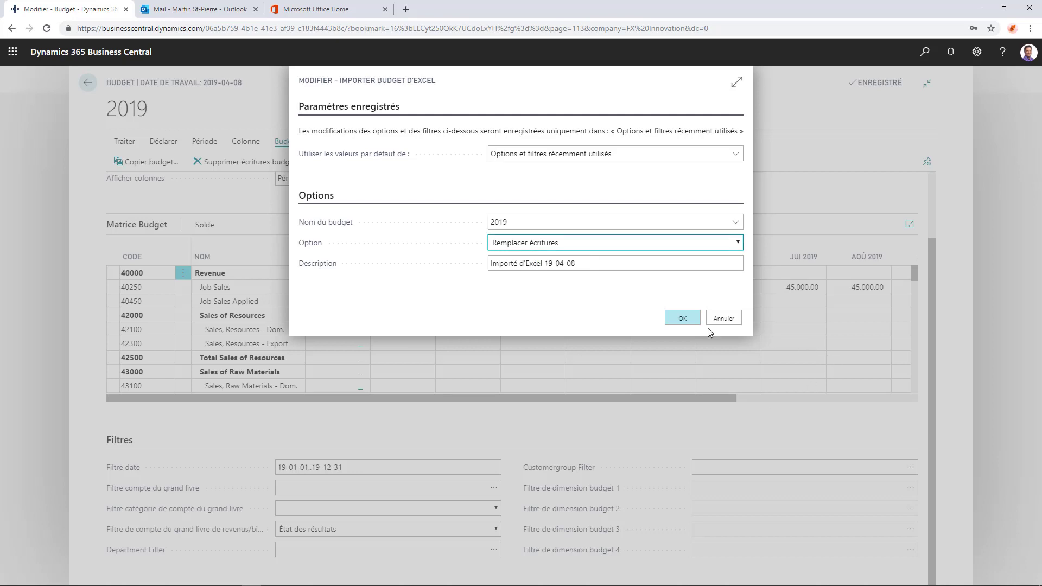
pyautogui.click(682, 319)
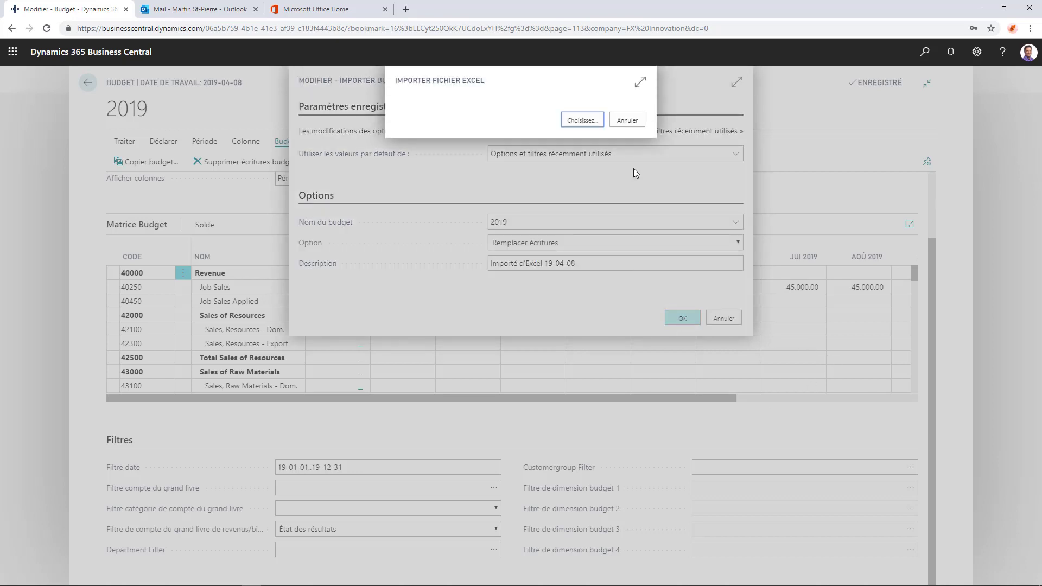
# Import 2019-Budget 2019.xlsx from the OneDrive folder Démo > Interne and confirm replacing the 2019 budget entries
pyautogui.click(580, 122)
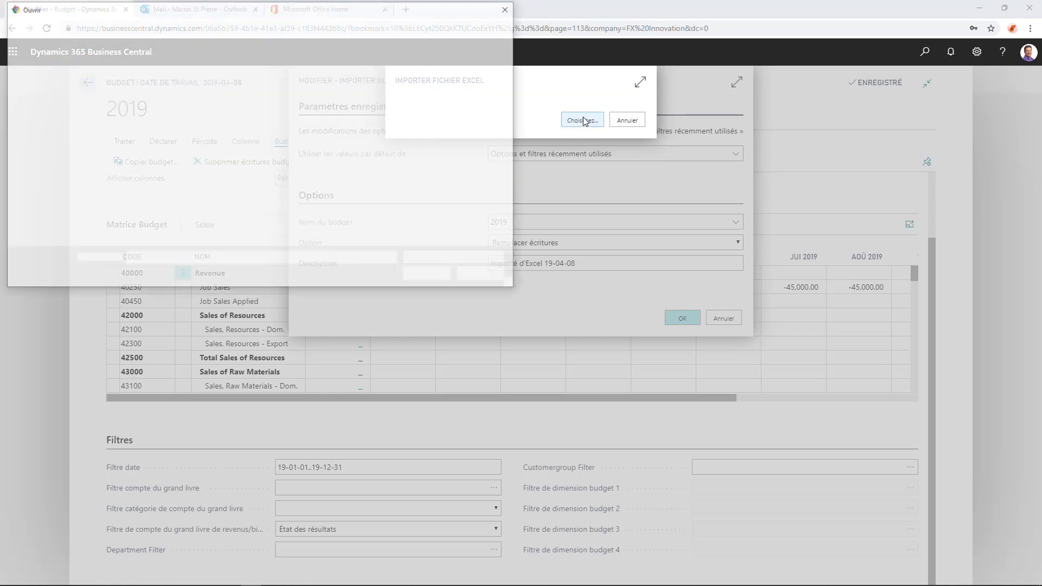
pyautogui.scroll(-1, 125, 194)
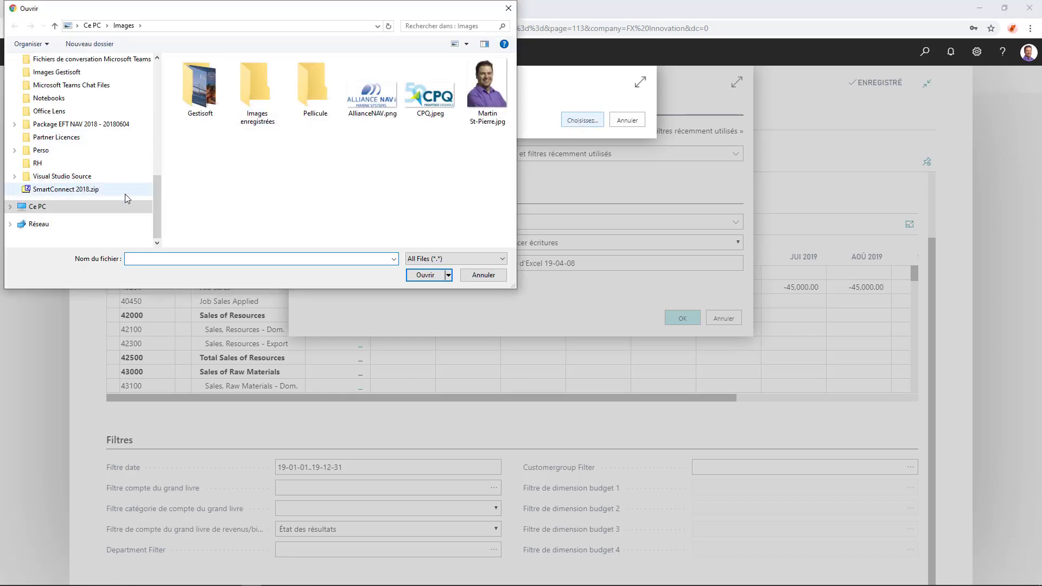
pyautogui.scroll(2, 127, 199)
pyautogui.scroll(5, 126, 199)
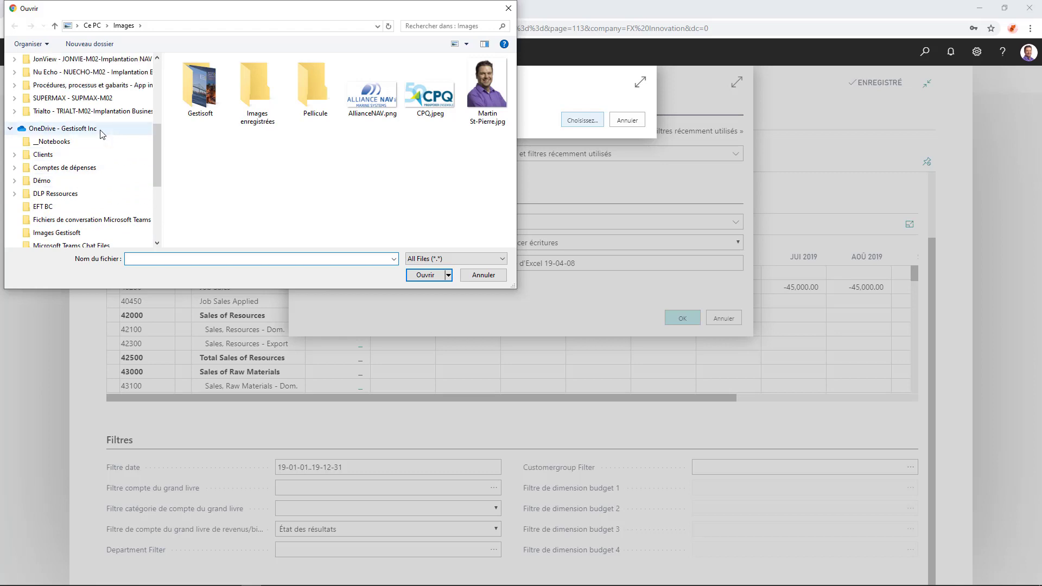
pyautogui.click(55, 182)
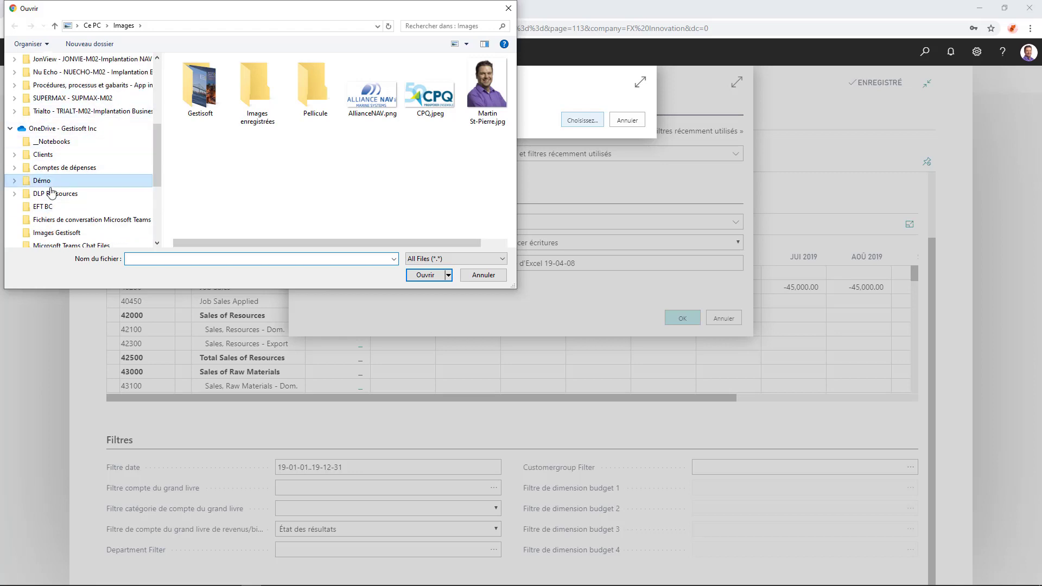
pyautogui.doubleClick(205, 87)
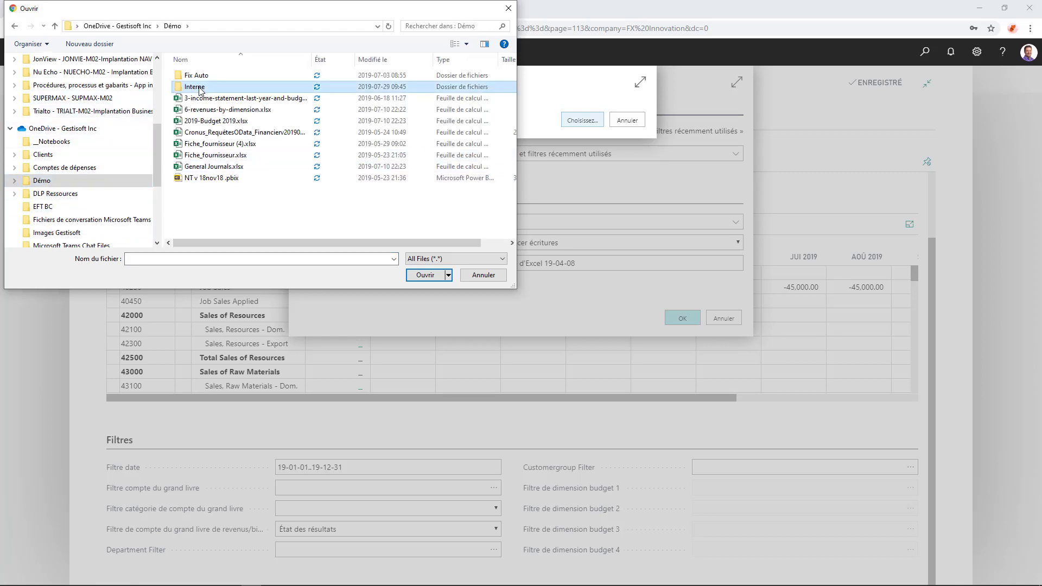
pyautogui.click(217, 75)
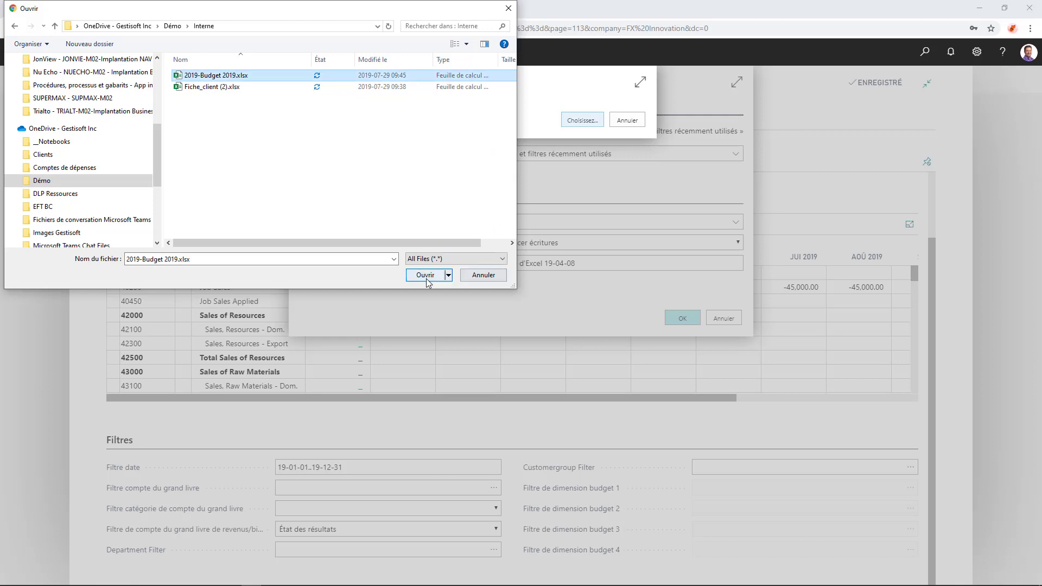
pyautogui.click(426, 275)
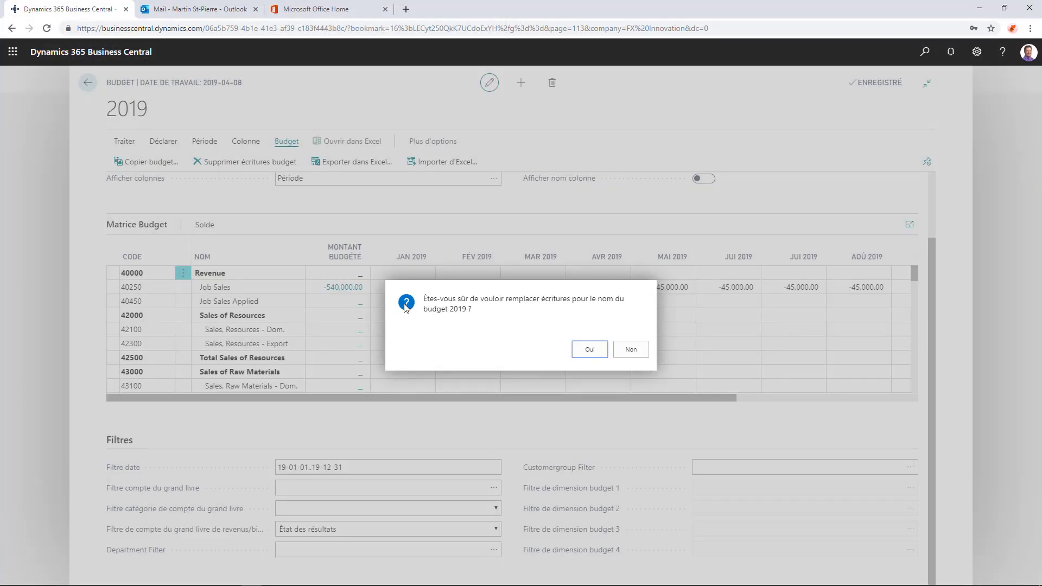
pyautogui.click(595, 345)
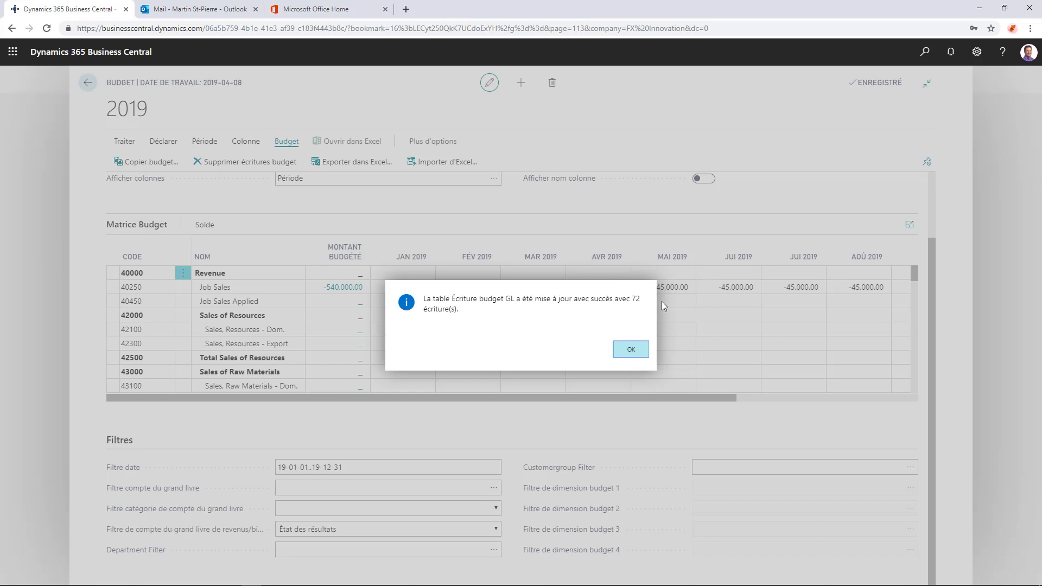
pyautogui.click(630, 349)
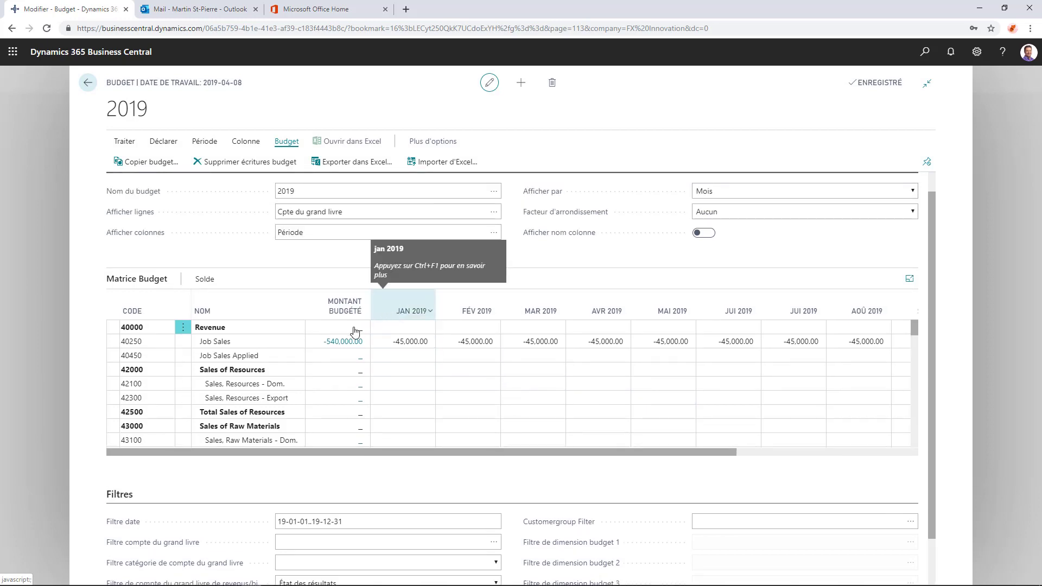
# Examine the budget entries behind the Job Sales total budgeted amount, including their CUSTOMERGROUP codes, and return to the Budgets GL list
pyautogui.click(340, 343)
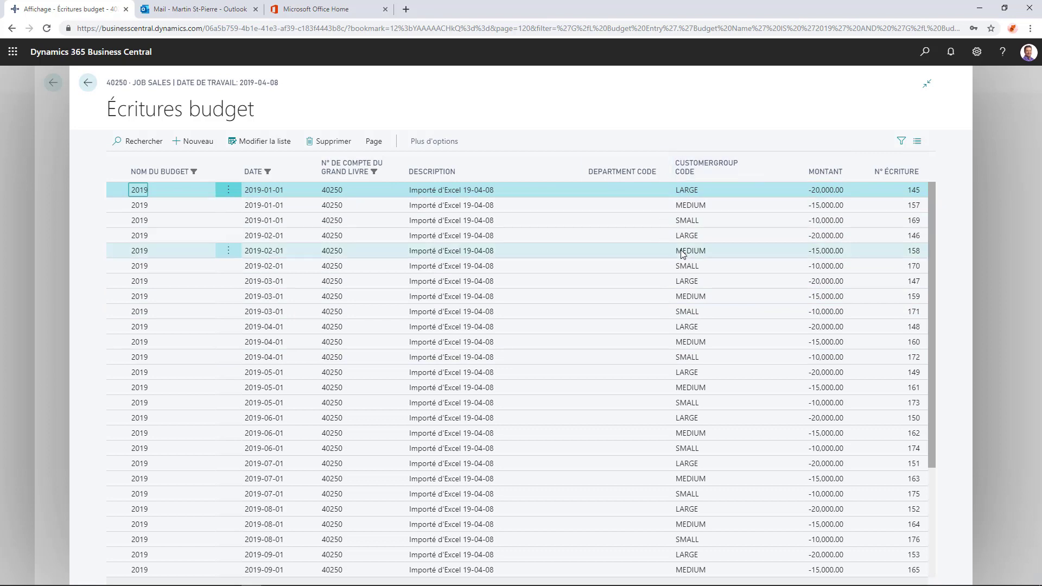
pyautogui.click(88, 83)
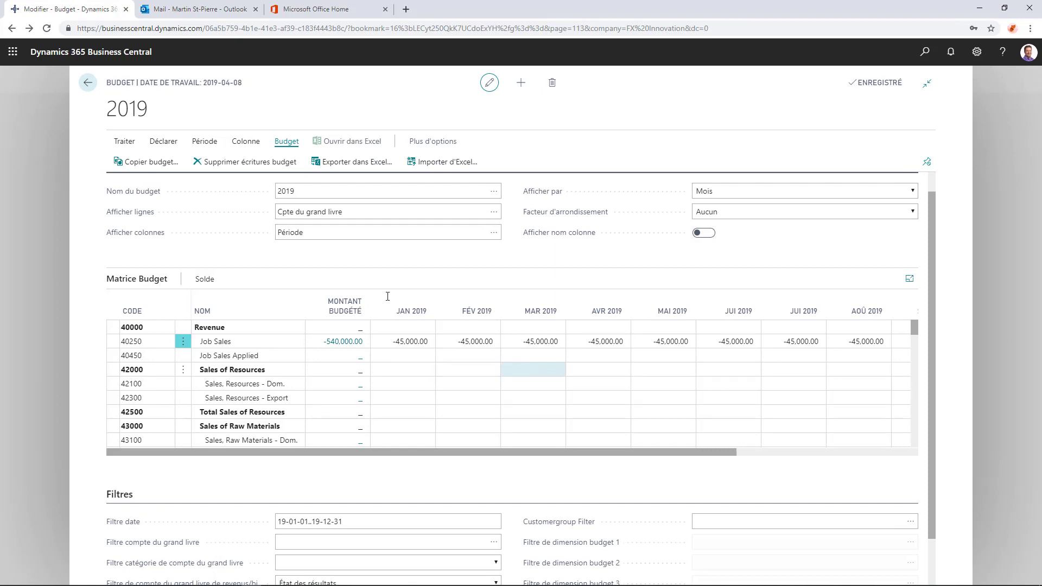
pyautogui.click(91, 86)
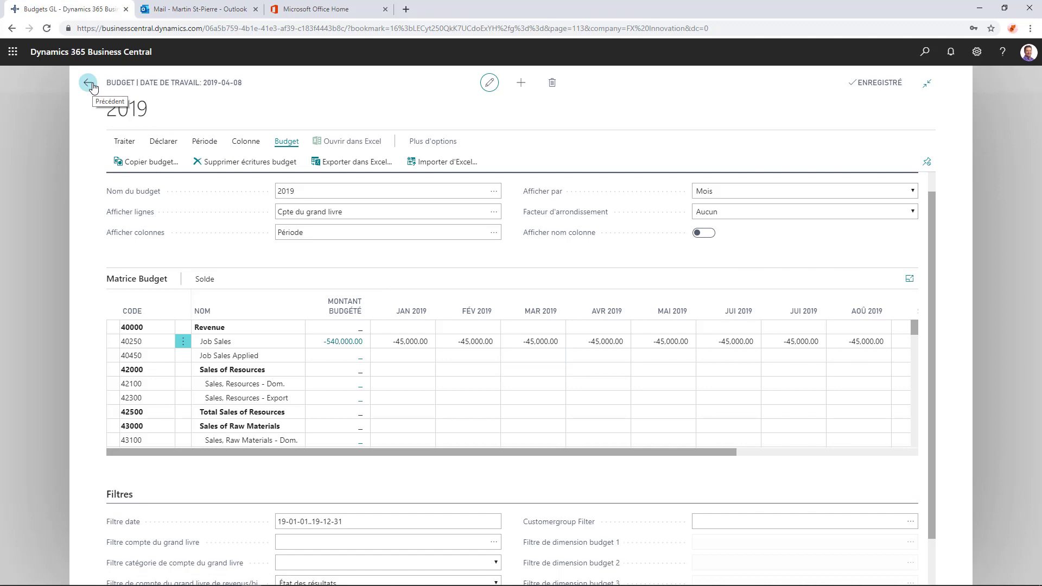
pyautogui.click(90, 86)
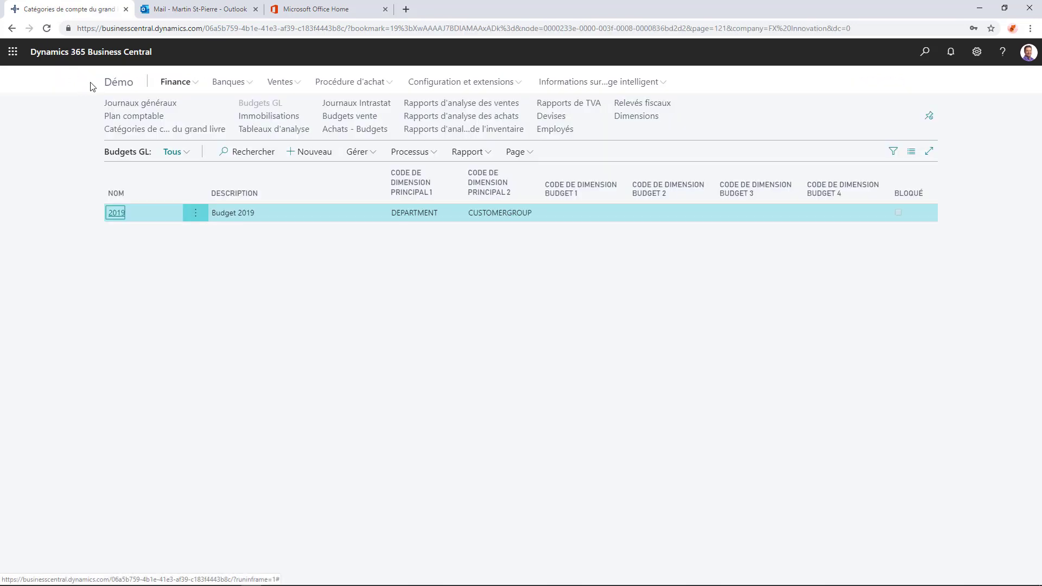
# Return to the Démo home page and examine its activity tiles, trial balance and Power BI chart
pyautogui.click(113, 85)
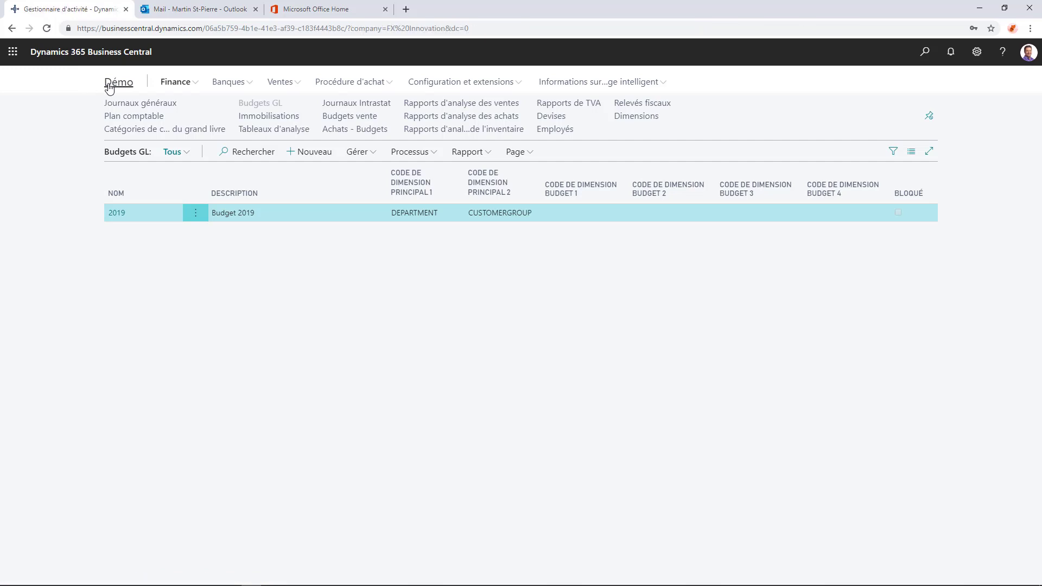
pyautogui.scroll(-2, 361, 354)
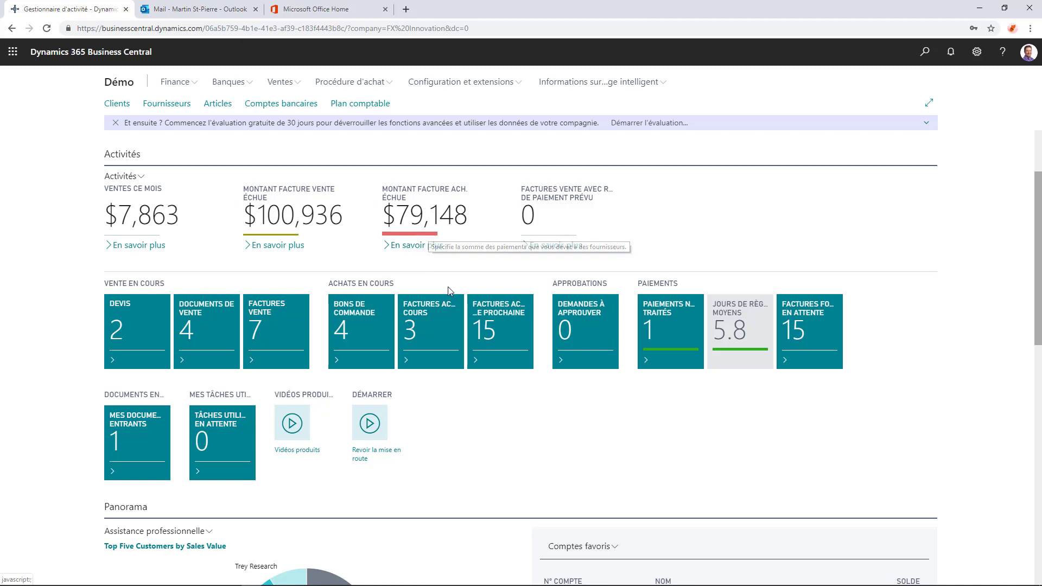
pyautogui.scroll(-9, 453, 290)
pyautogui.scroll(-3, 456, 289)
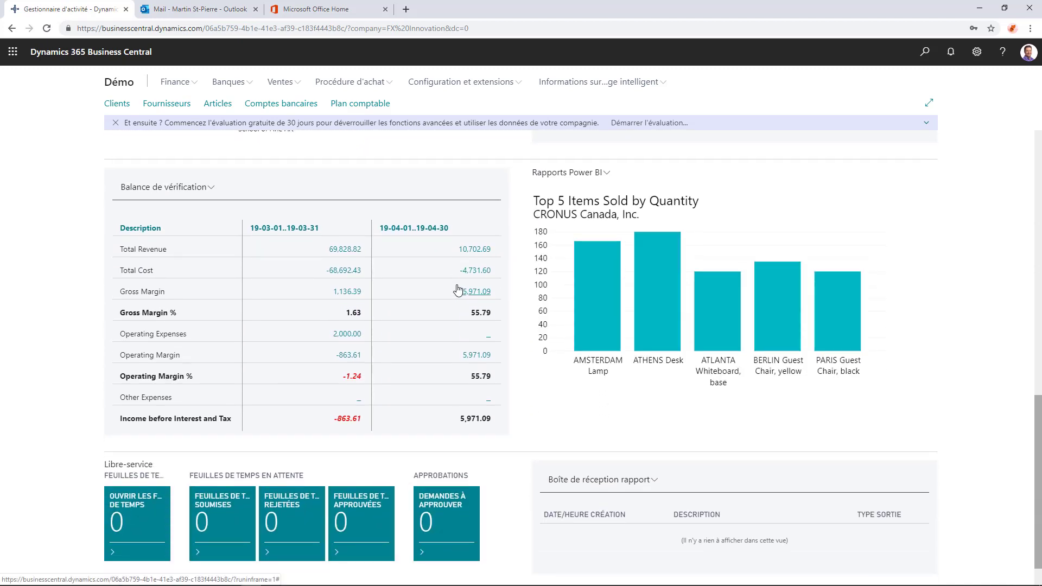
pyautogui.scroll(2, 462, 291)
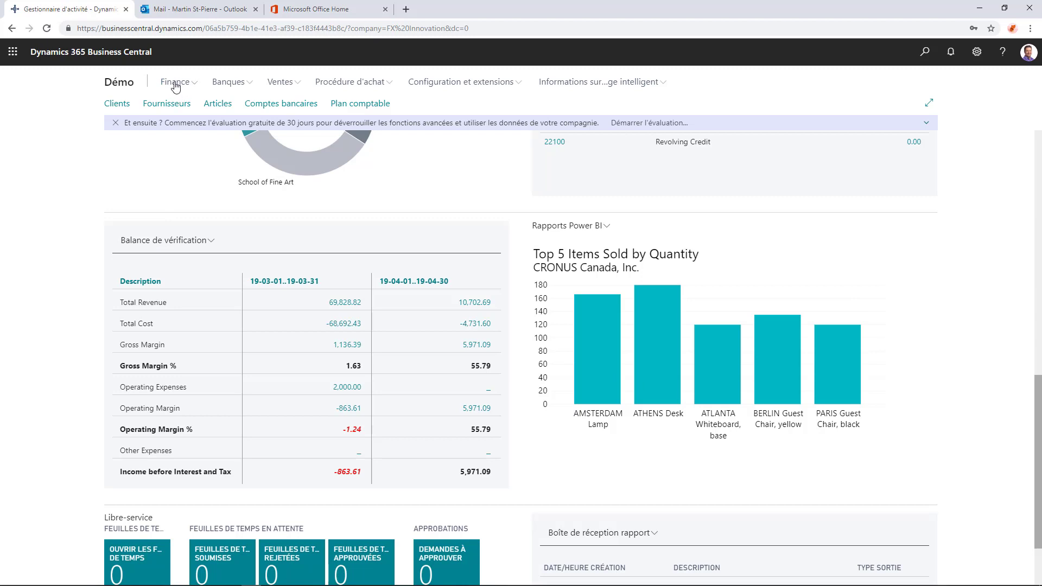
# Open the Clients list from the Ventes area and examine its columns
pyautogui.click(282, 82)
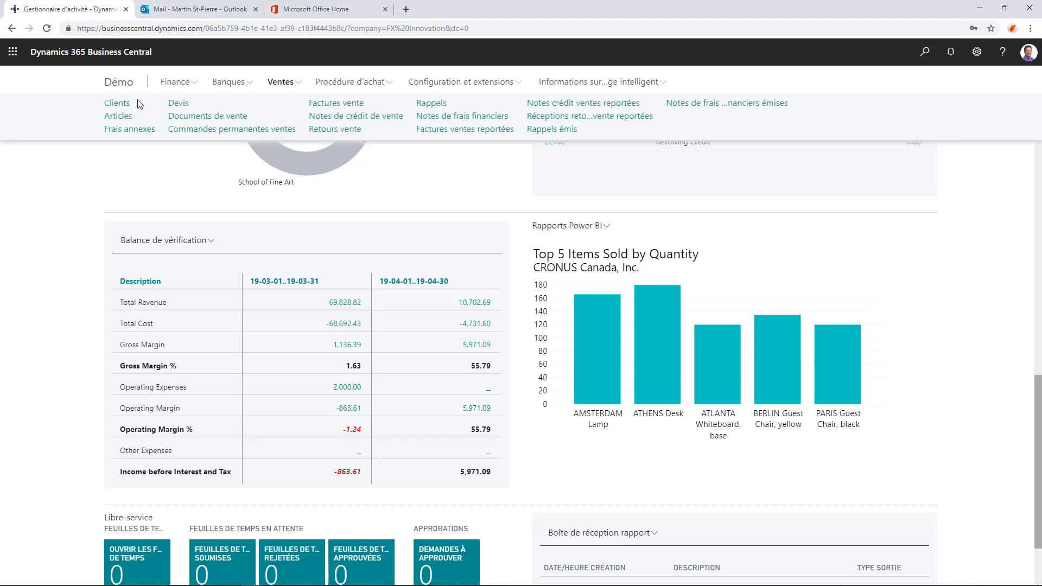
pyautogui.click(119, 104)
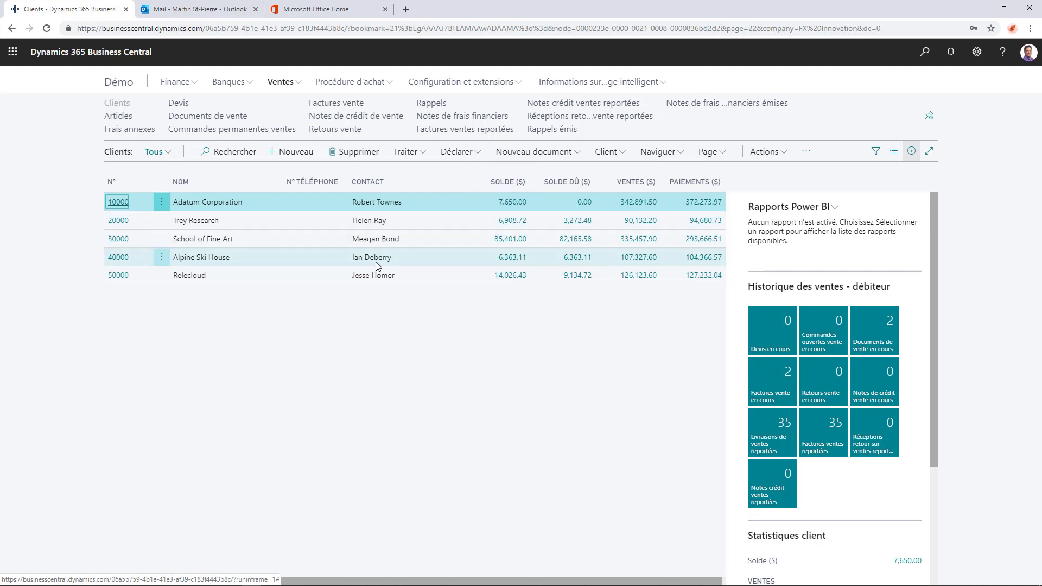
pyautogui.moveTo(491, 166)
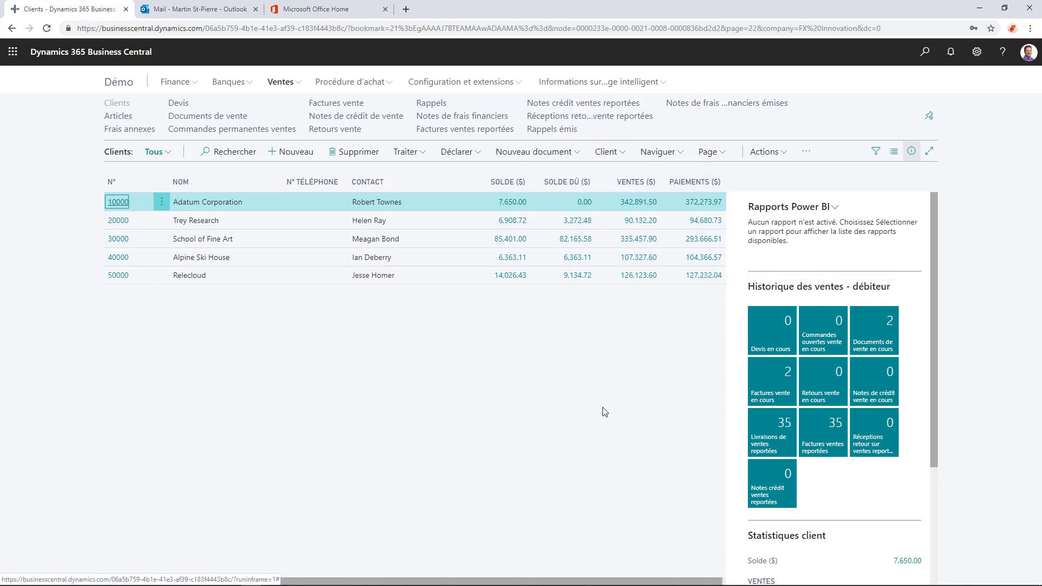
# Personalize the Clients list by moving the Solde ($) column after Solde dû ($)
pyautogui.click(977, 51)
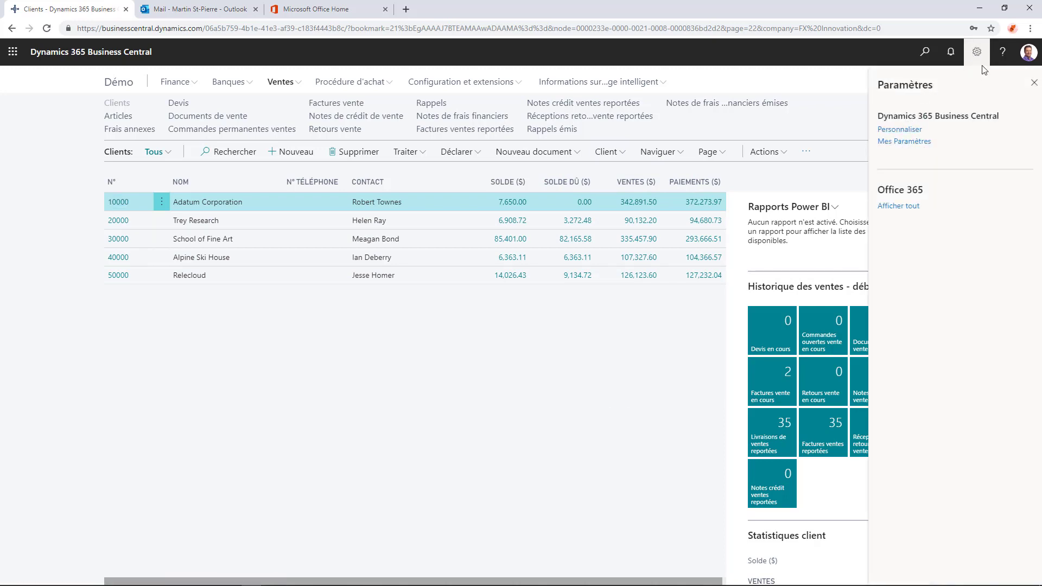
pyautogui.click(899, 130)
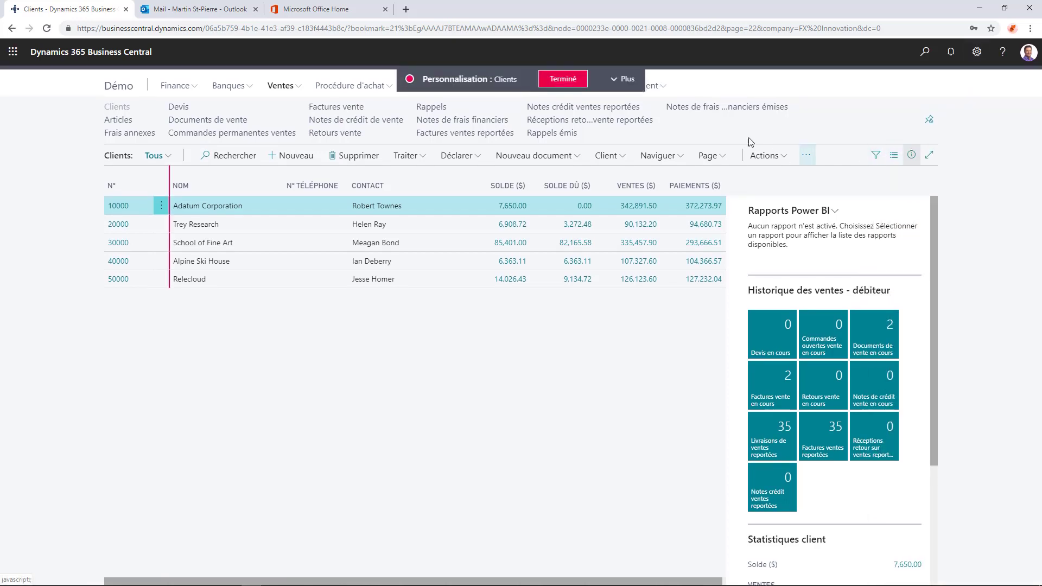
pyautogui.moveTo(510, 181)
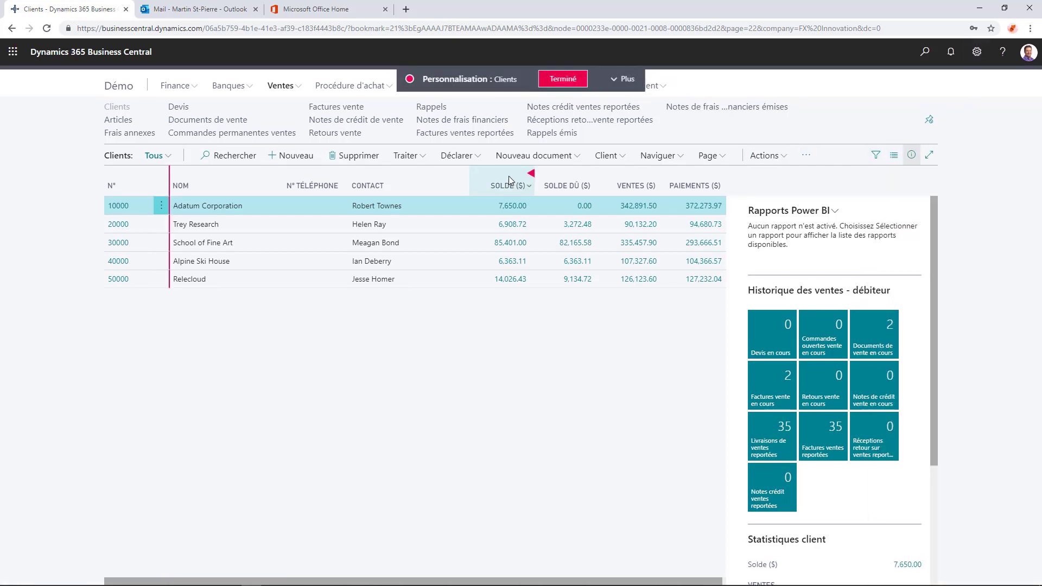
pyautogui.moveTo(511, 181)
pyautogui.mouseDown()
pyautogui.moveTo(465, 184)
pyautogui.moveTo(597, 186)
pyautogui.mouseUp()
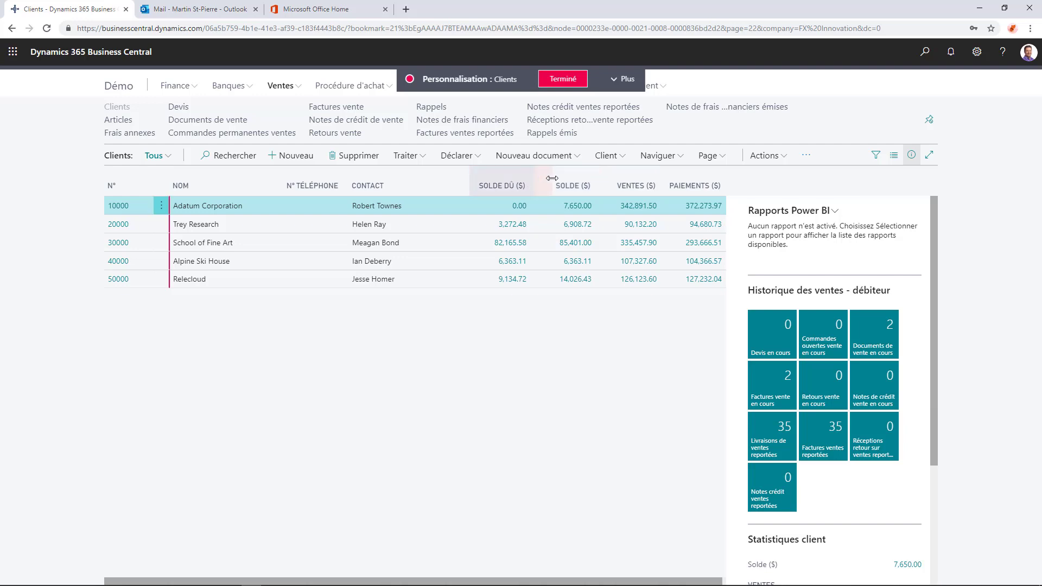
# Widen the Solde dû ($) column, add the Bloqué field as a column after Nom, and finish personalizing the Clients list
pyautogui.moveTo(534, 175); pyautogui.dragTo(551, 173)
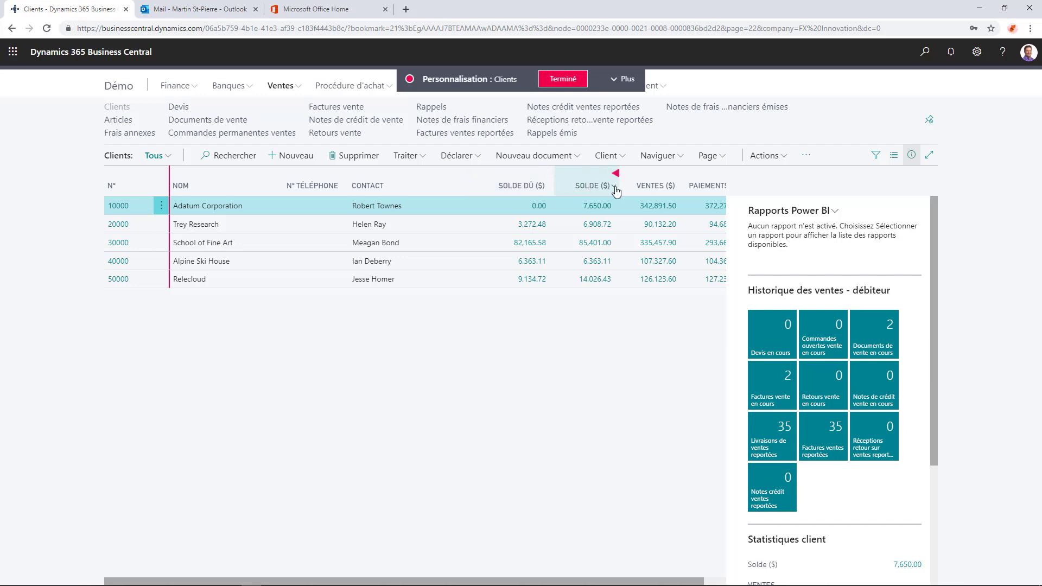
pyautogui.click(632, 87)
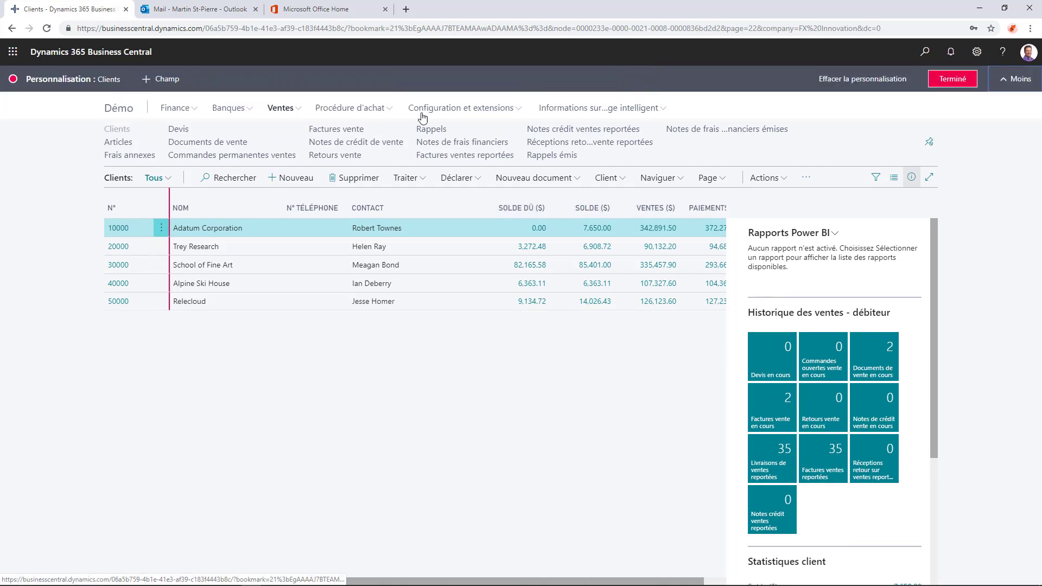
pyautogui.click(163, 79)
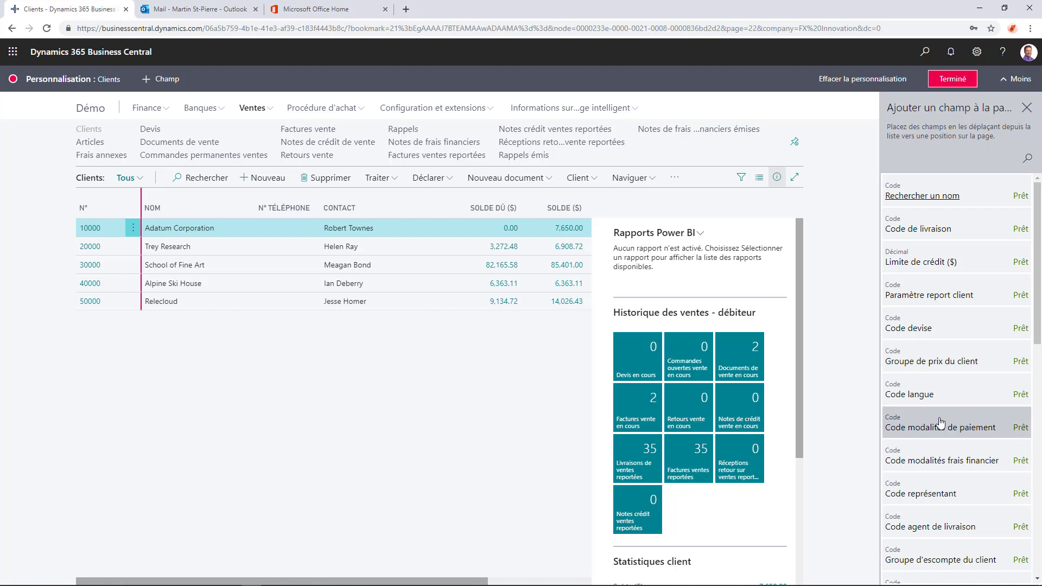
pyautogui.scroll(-4, 940, 423)
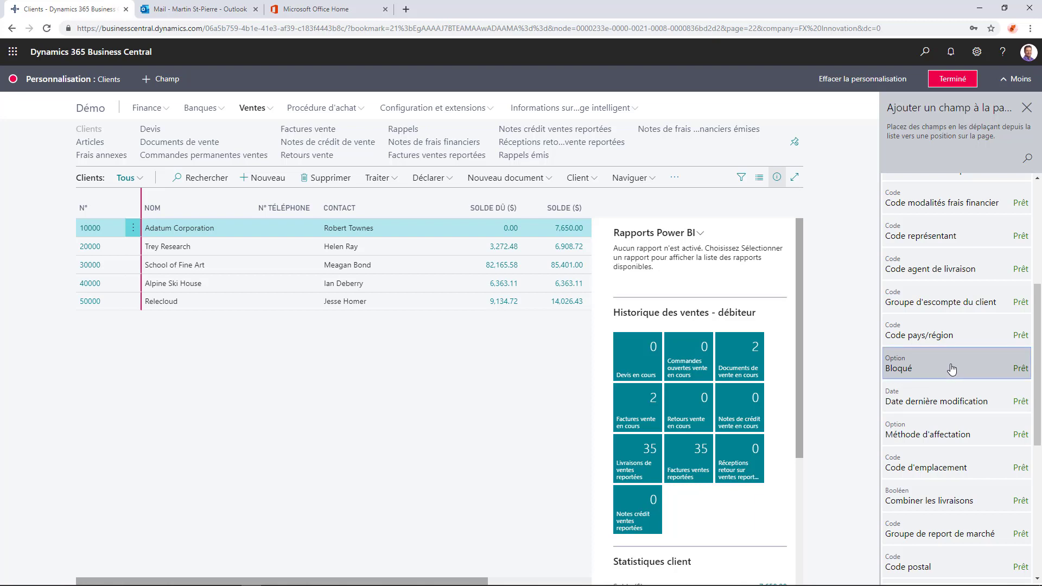
pyautogui.moveTo(948, 371); pyautogui.dragTo(254, 208)
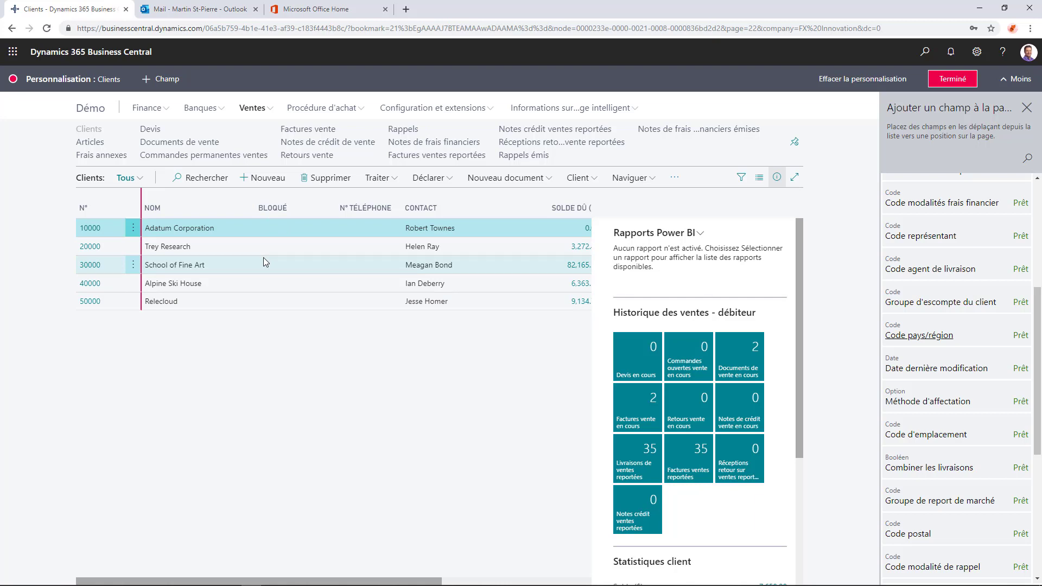
pyautogui.click(958, 80)
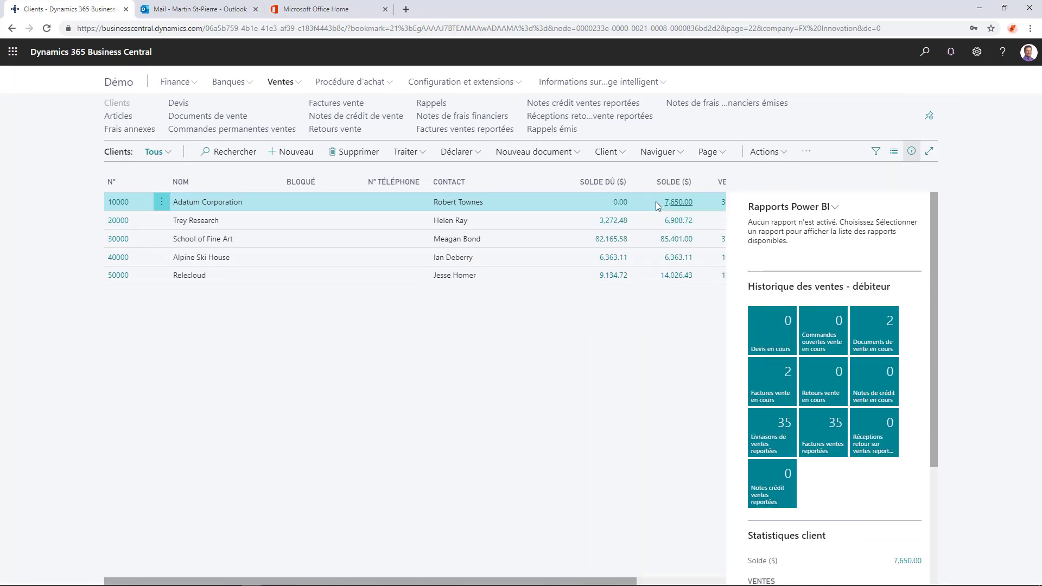
# Open the Adatum Corporation customer card and set its Profil d'envoi de documents to EMAIL
pyautogui.click(119, 202)
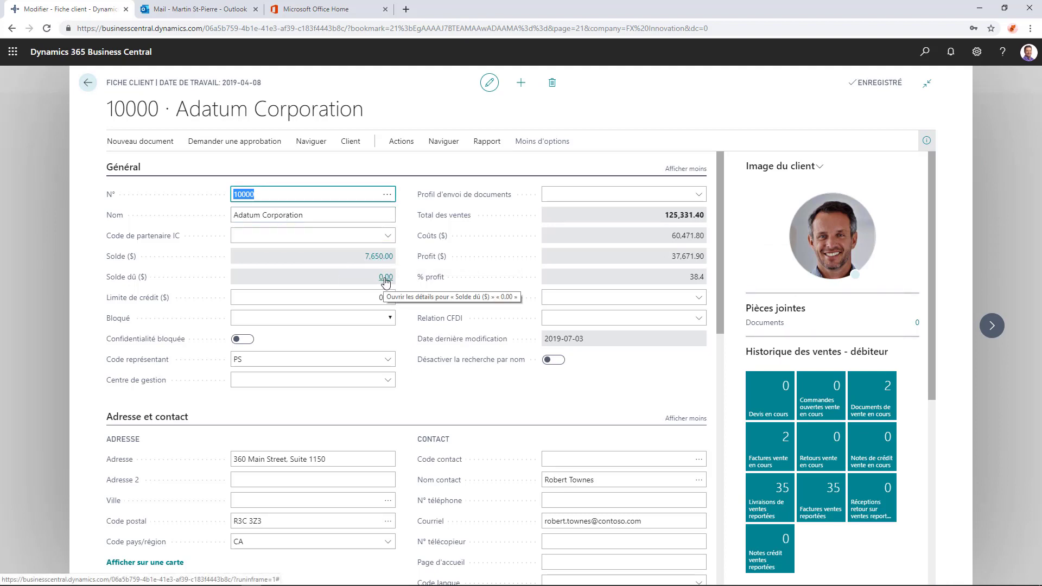
pyautogui.click(699, 196)
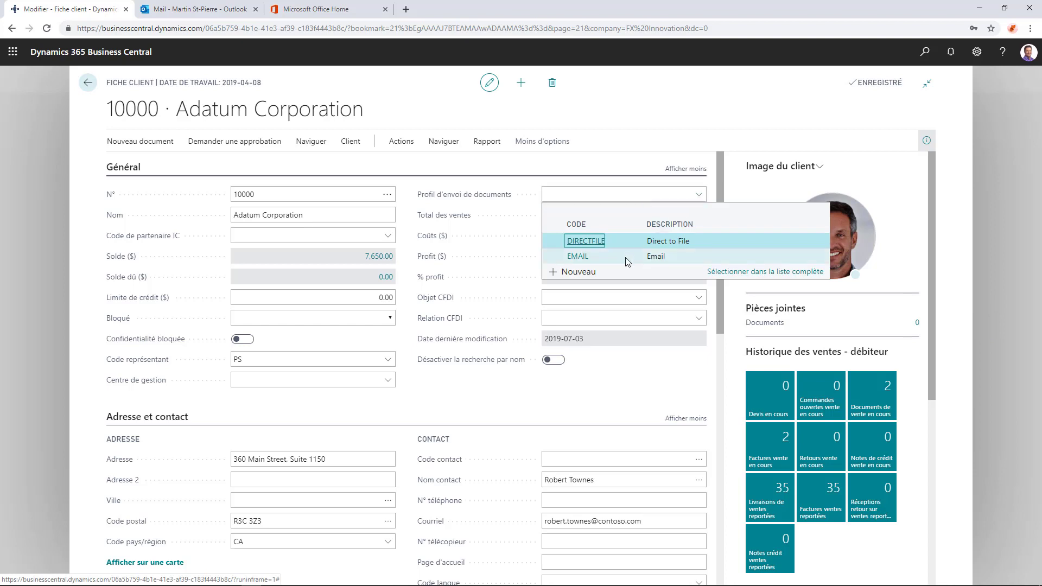
pyautogui.click(623, 260)
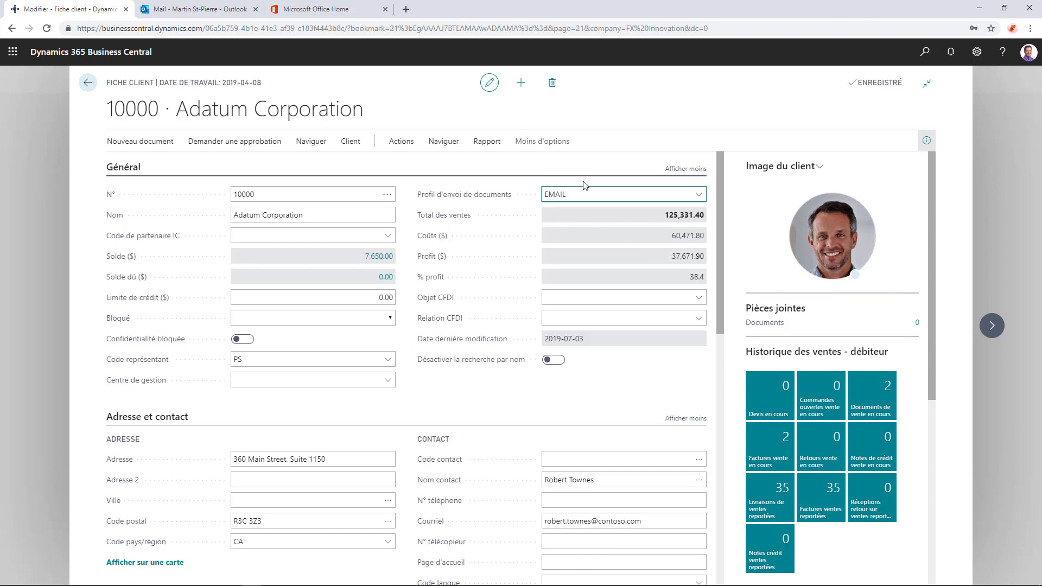
# Set Code langue to FRC in the customer's Adresse et contact section
pyautogui.scroll(-2, 440, 332)
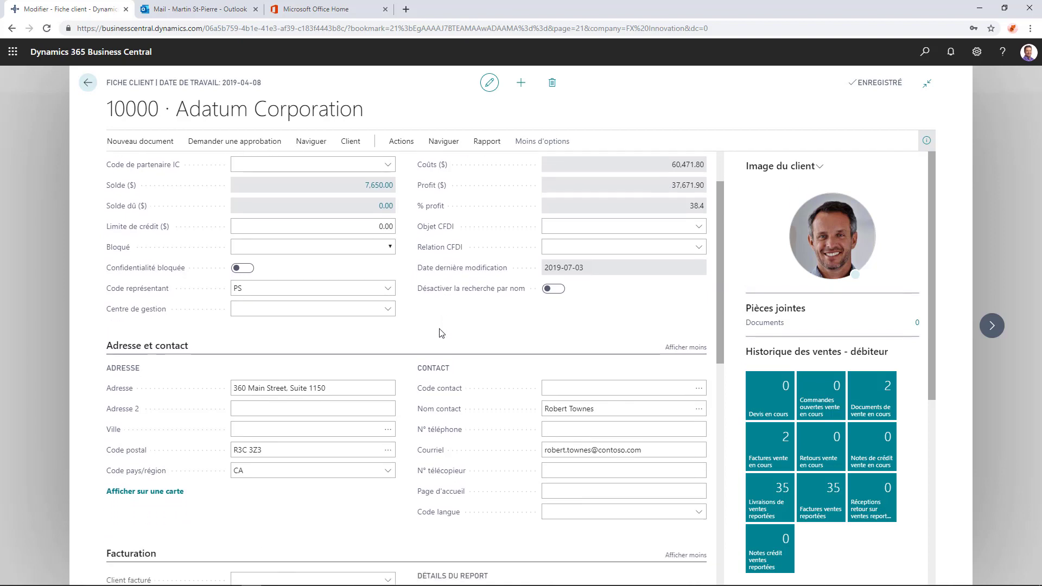
pyautogui.scroll(-1, 332, 318)
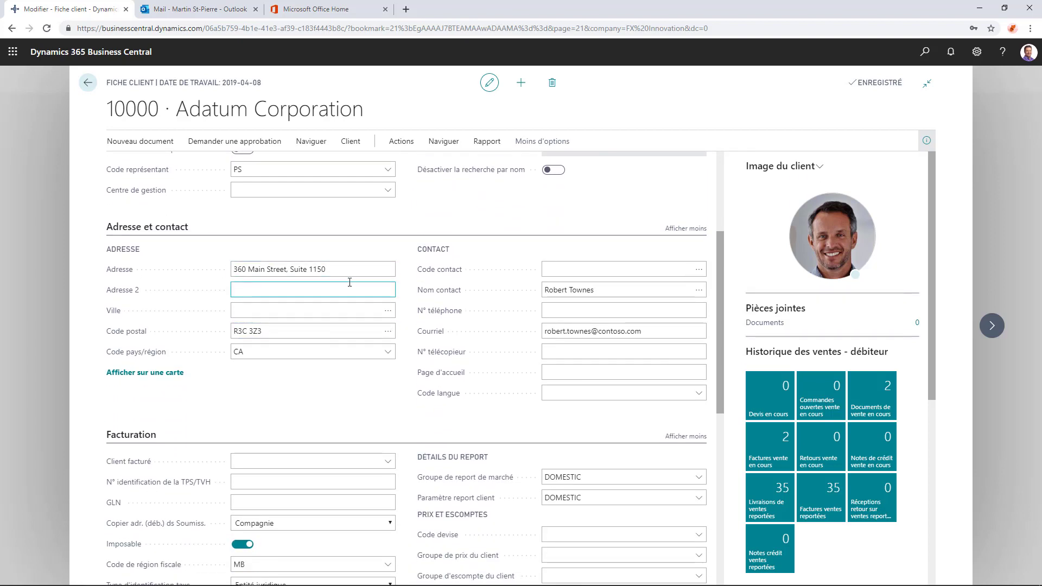
pyautogui.scroll(-1, 352, 284)
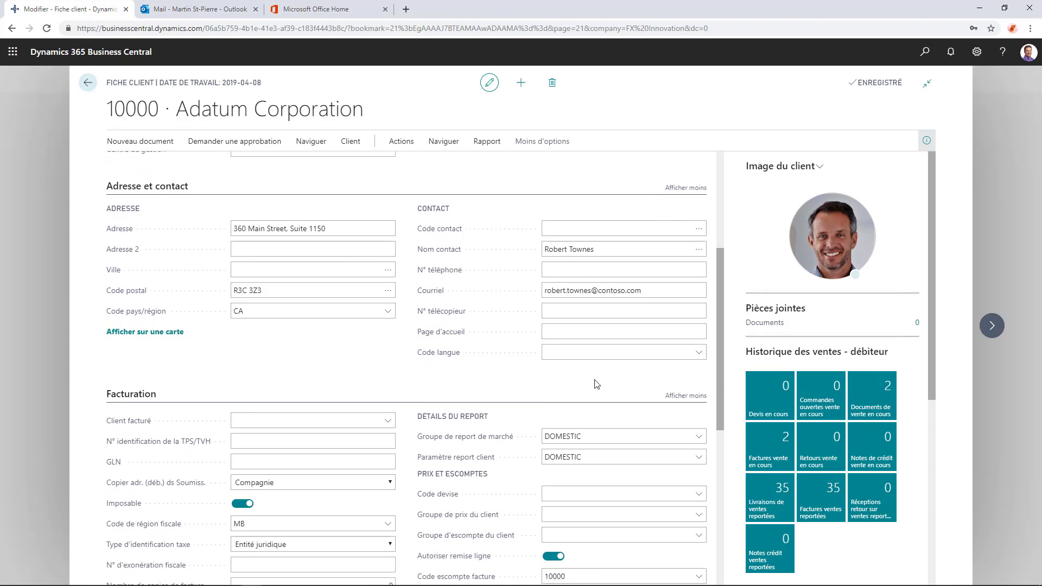
pyautogui.click(699, 353)
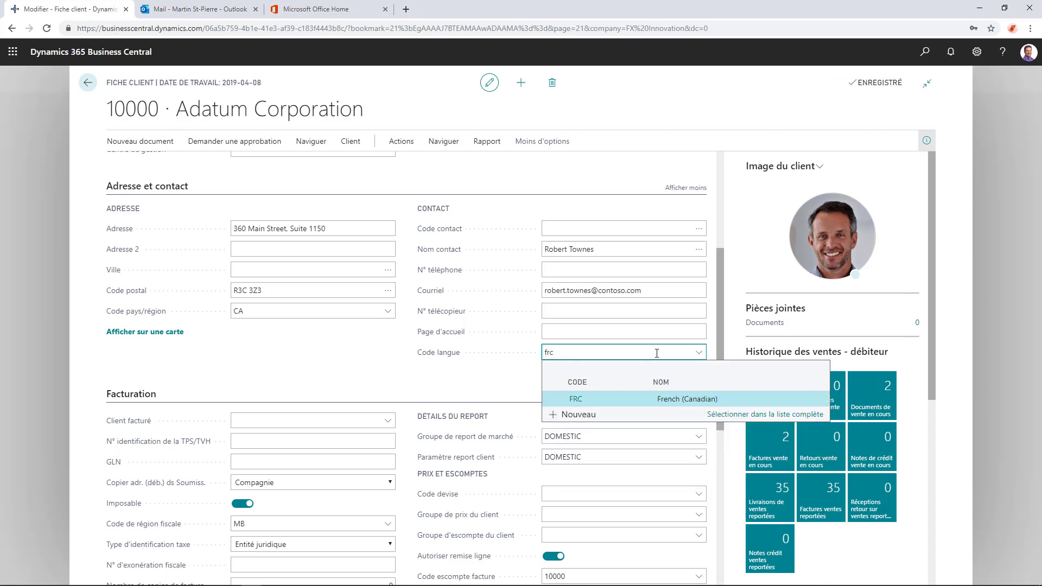
pyautogui.press('Tab')
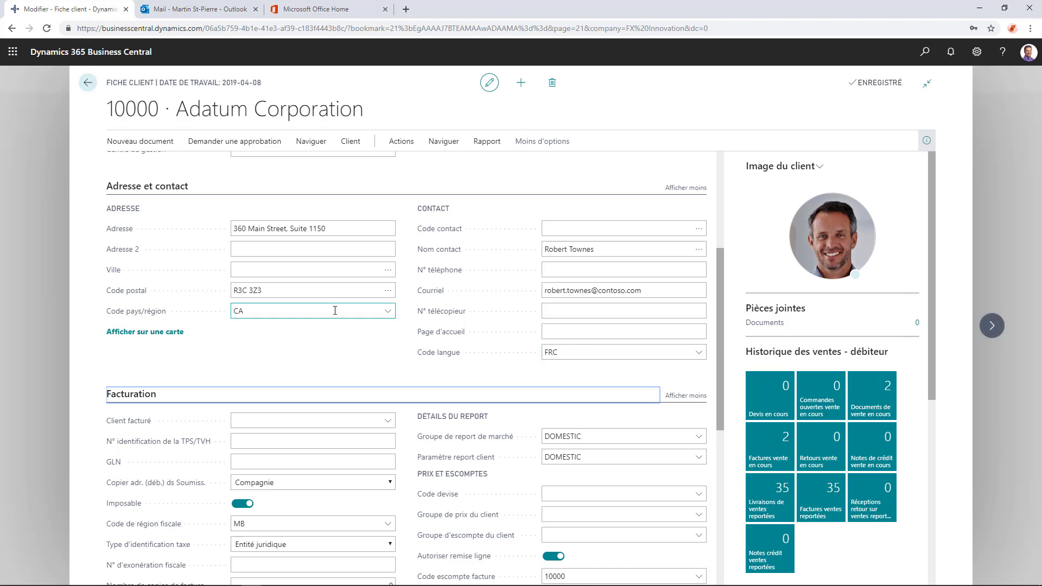
# Examine the customer's Facturation settings, including the currency and the available Code de région fiscale values
pyautogui.scroll(-2, 339, 327)
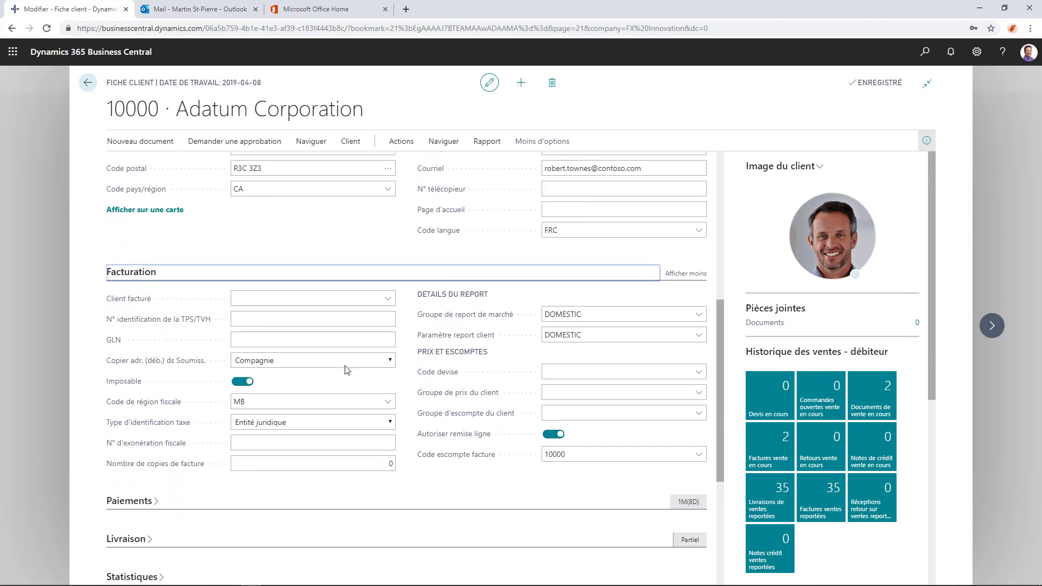
pyautogui.scroll(-1, 412, 418)
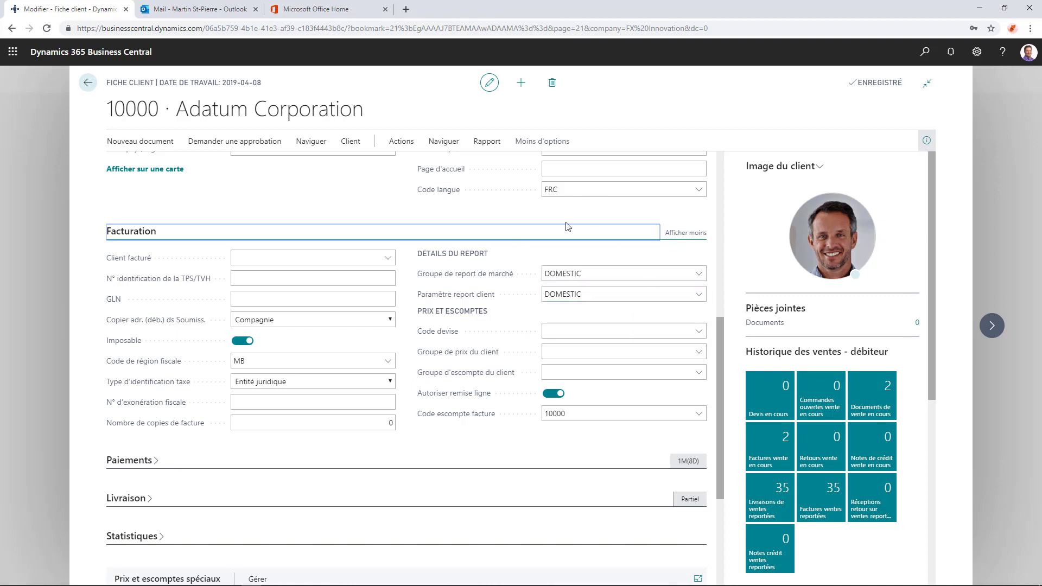
pyautogui.click(614, 331)
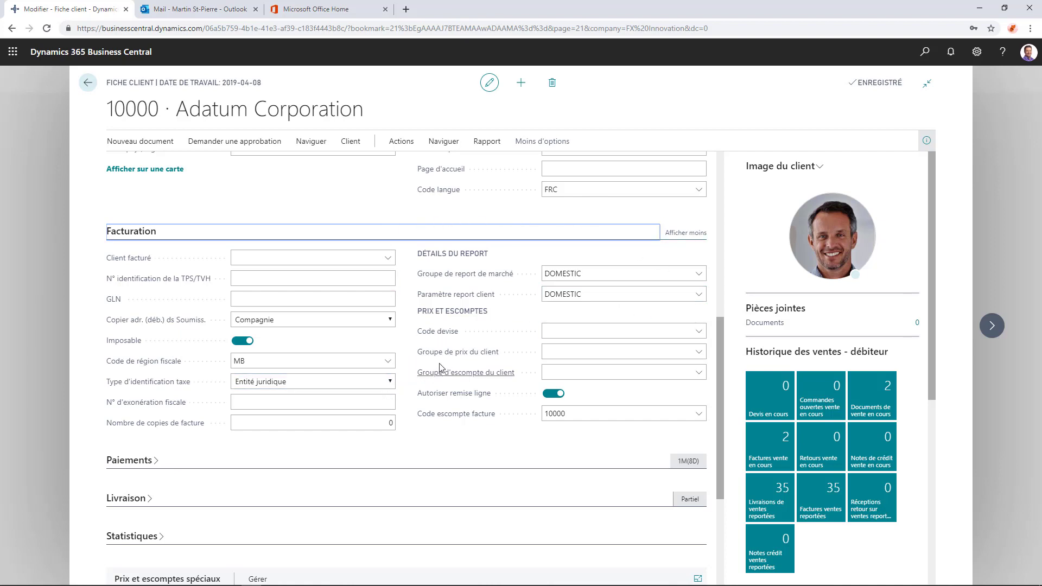
pyautogui.scroll(-1, 143, 351)
pyautogui.moveTo(118, 355)
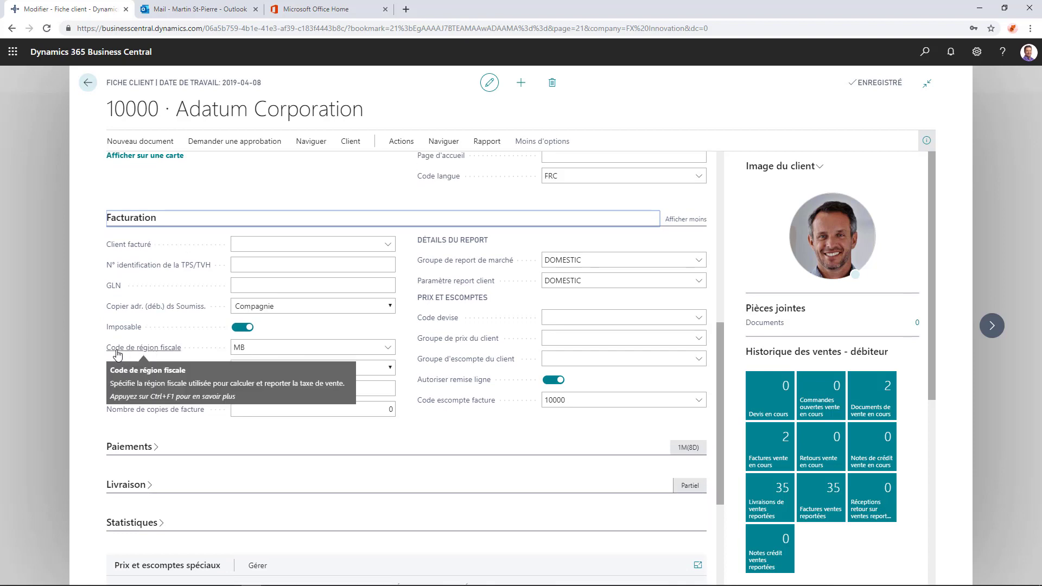
pyautogui.click(387, 348)
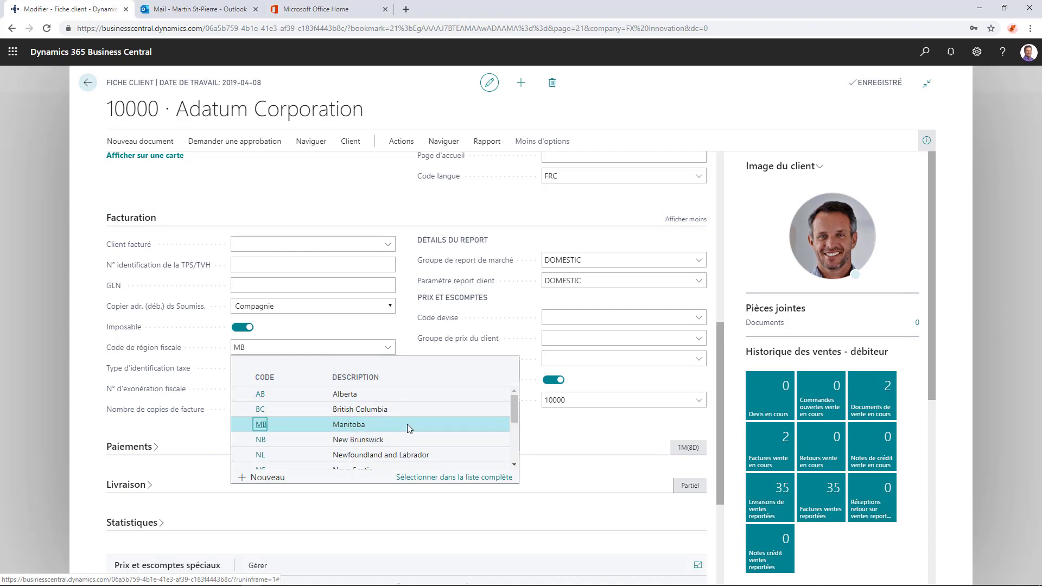
pyautogui.click(411, 333)
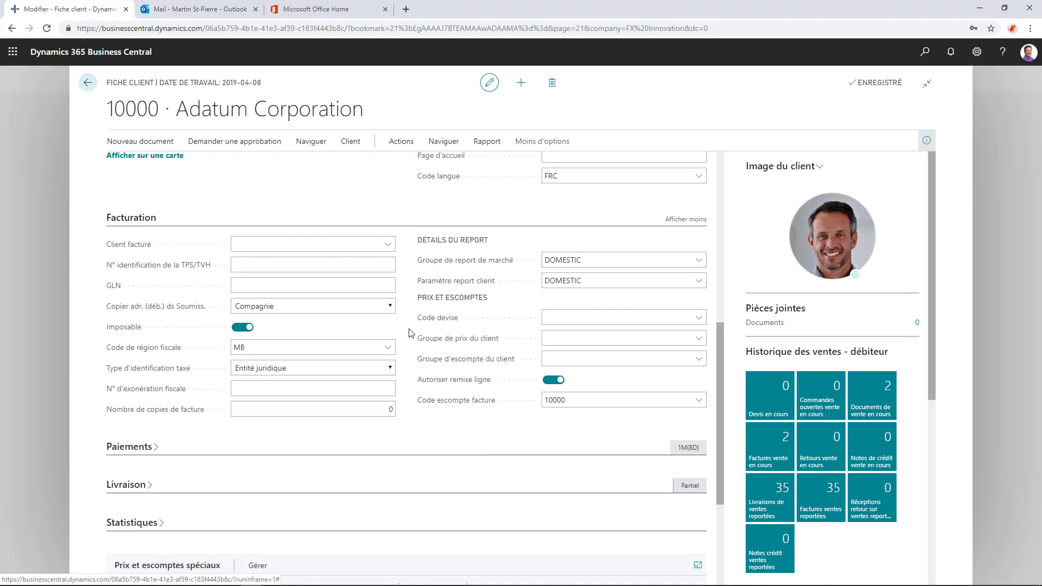
# Expand the customer's Paiements section and set Code modalités de paiement to 15 DAYS
pyautogui.scroll(-2, 410, 343)
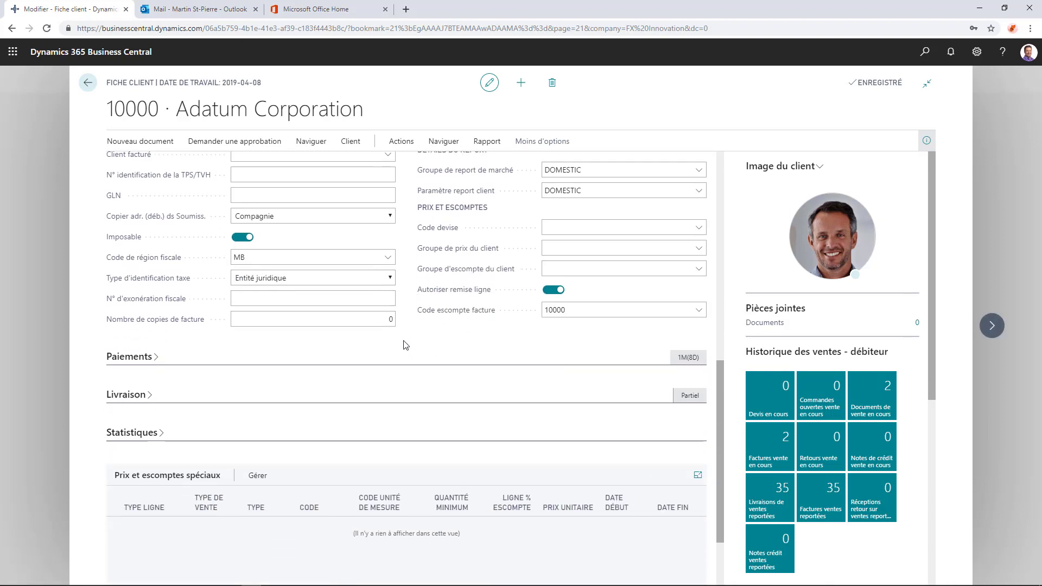
pyautogui.click(200, 351)
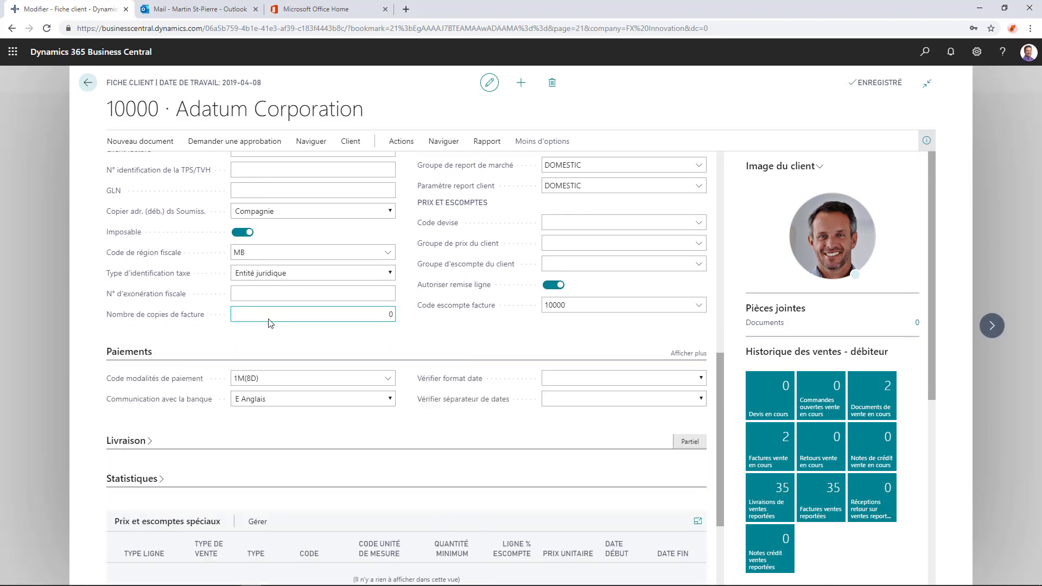
pyautogui.scroll(-1, 266, 321)
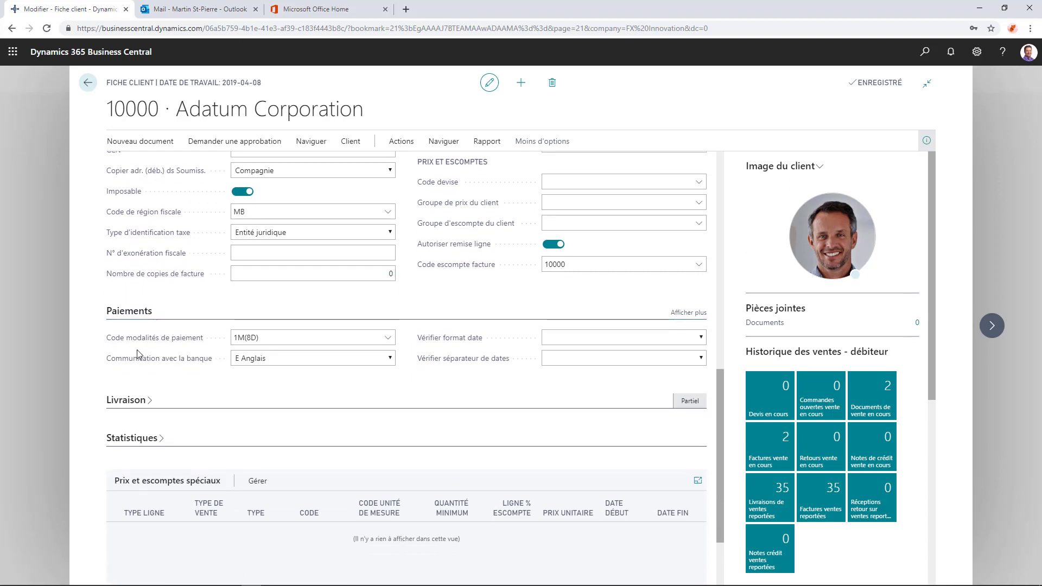
pyautogui.click(392, 343)
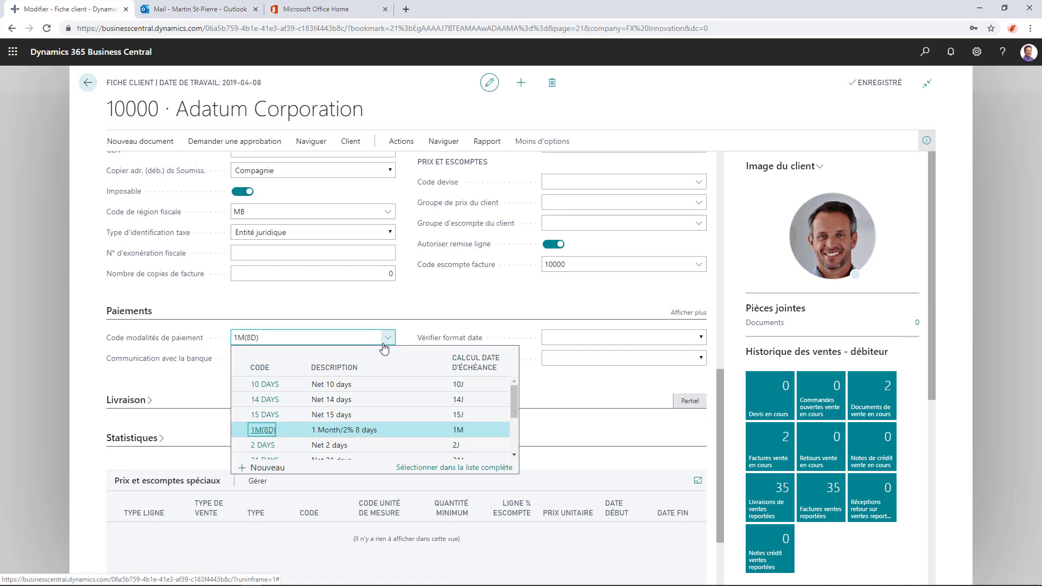
pyautogui.click(295, 418)
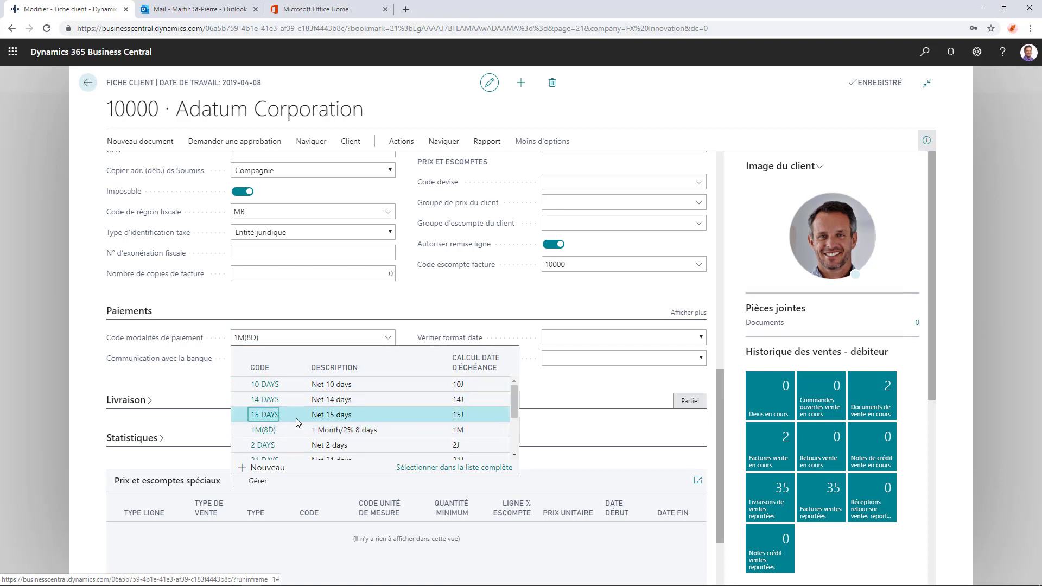
pyautogui.click(293, 419)
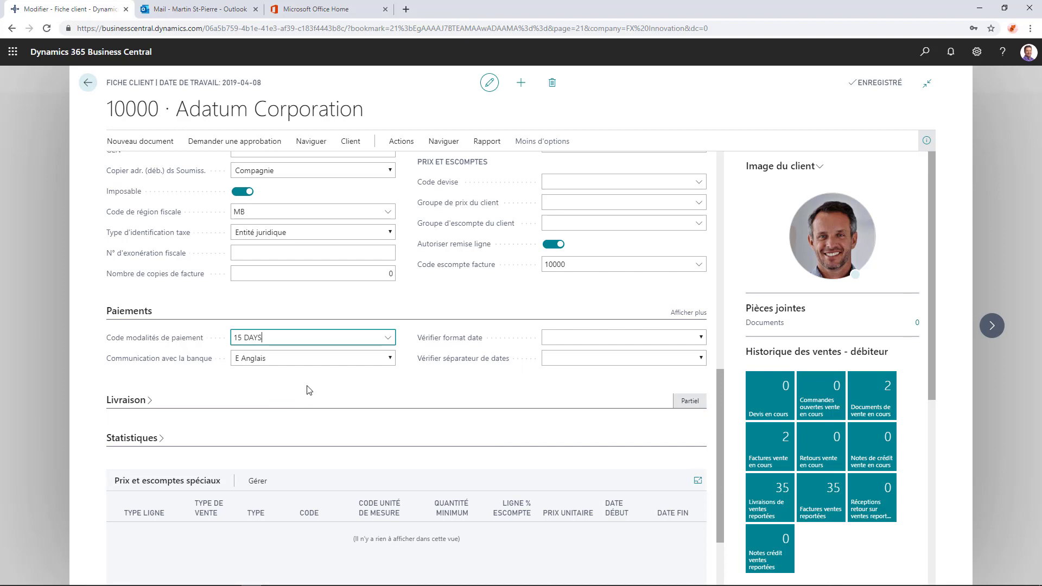
# Examine the Communication avec la banque description and its language options in the Paiements section
pyautogui.scroll(-1, 307, 390)
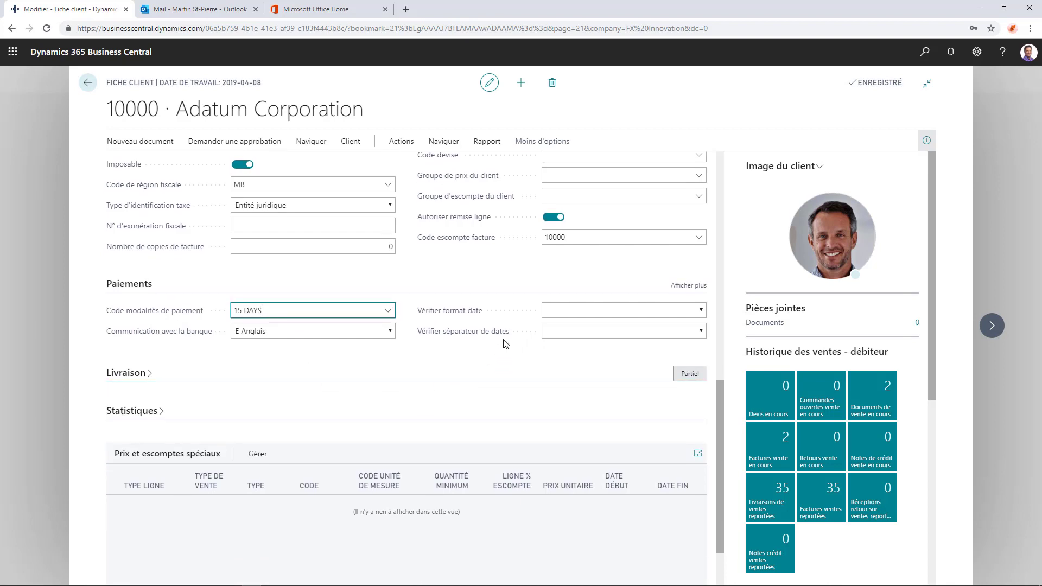
pyautogui.moveTo(193, 343)
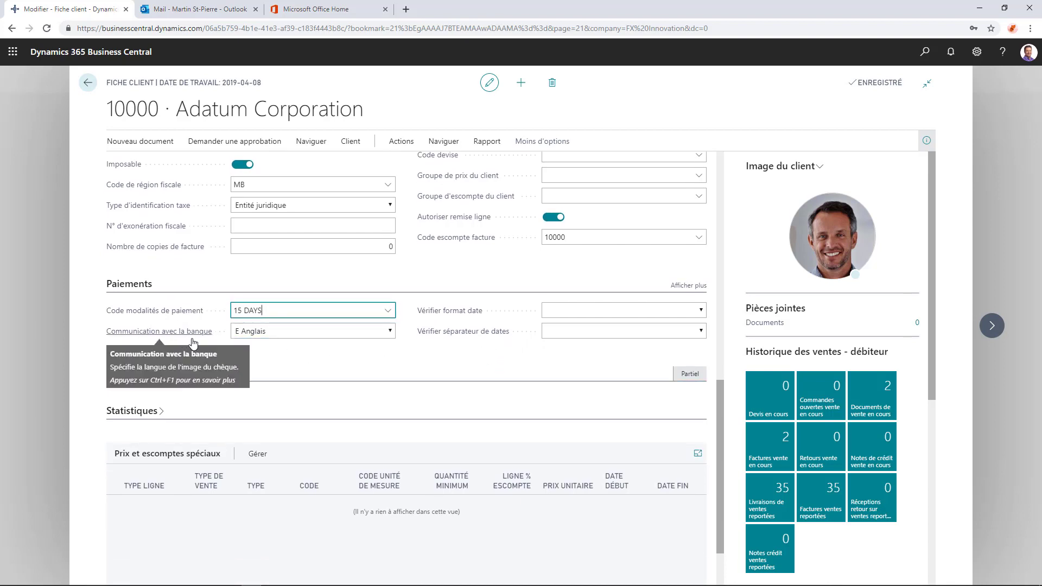
pyautogui.click(390, 332)
pyautogui.click(427, 352)
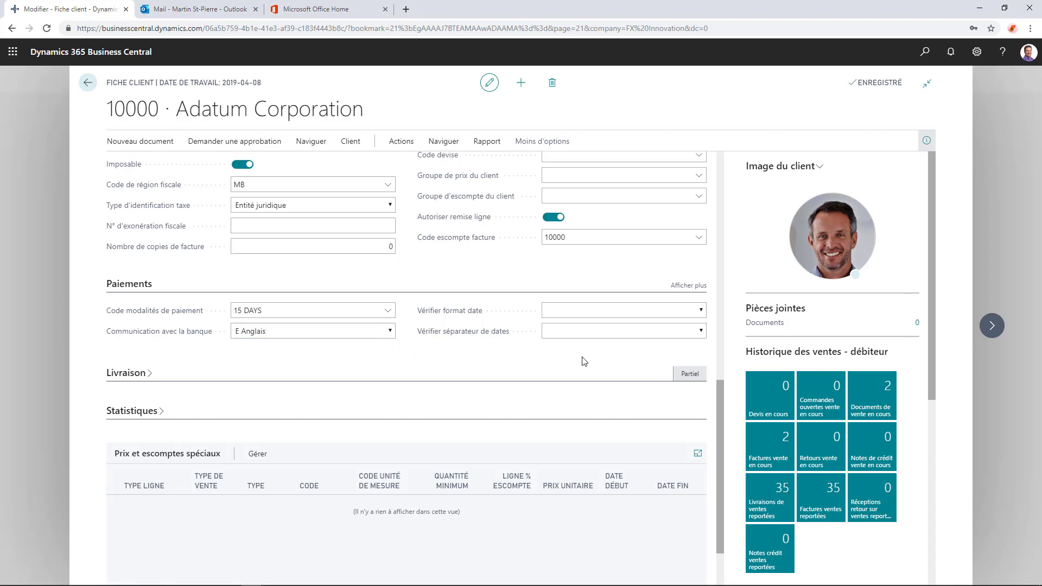
# Set Vérifier format date to YYYY MM DD and Vérifier séparateur de dates to a hyphen (-)
pyautogui.click(701, 311)
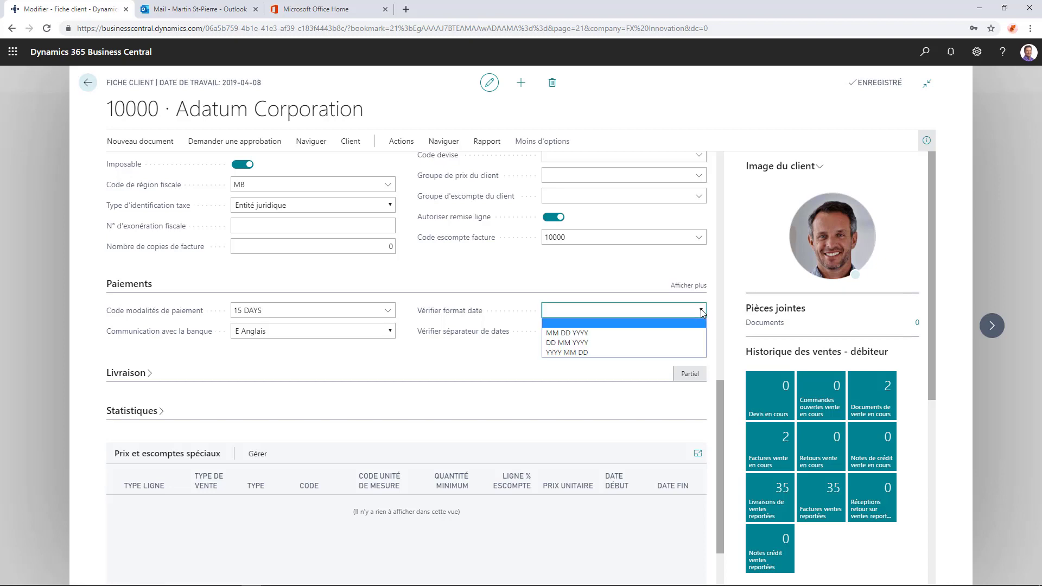
pyautogui.click(607, 351)
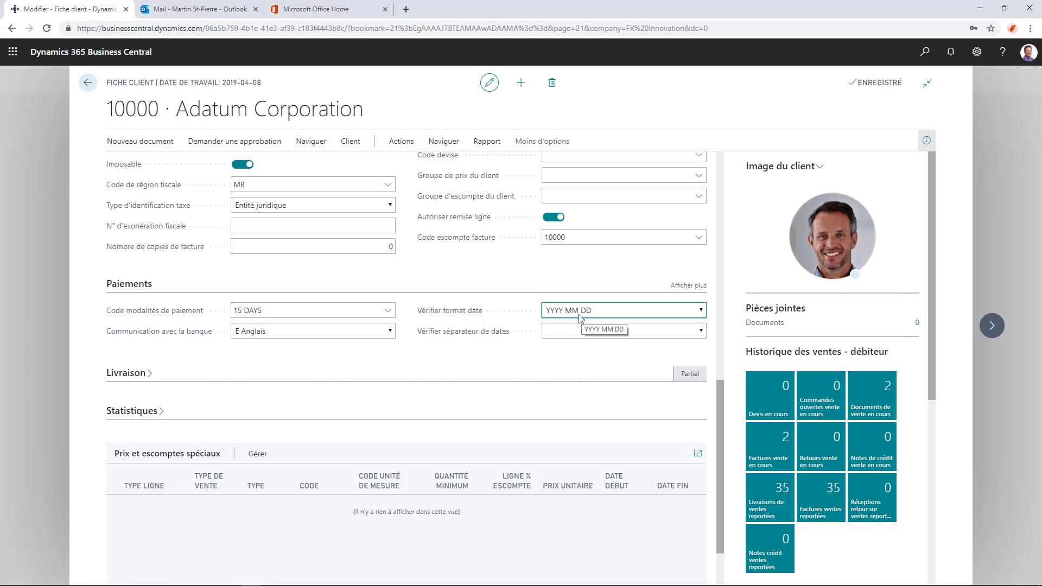
pyautogui.click(547, 312)
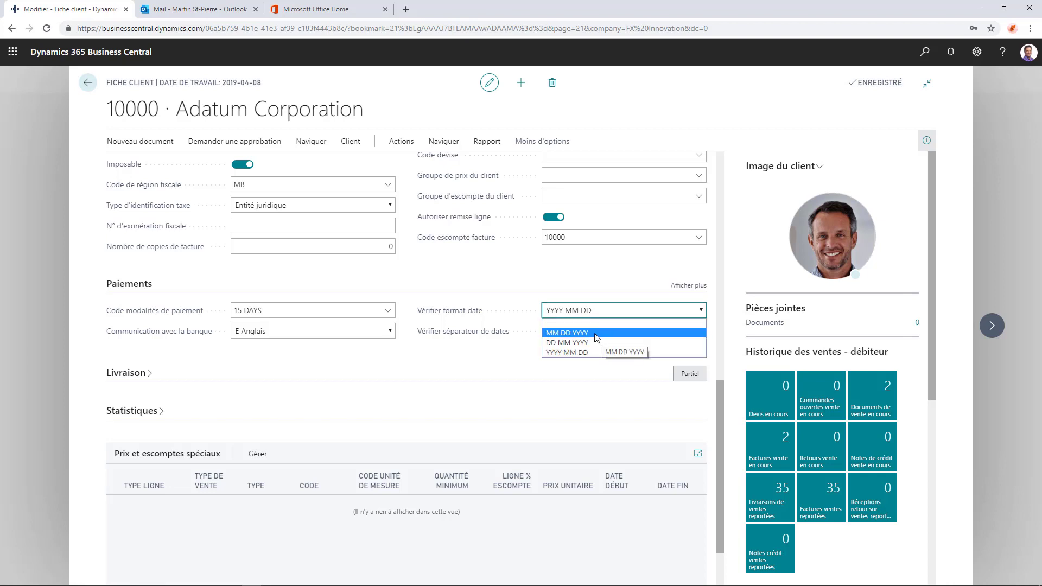
pyautogui.click(486, 384)
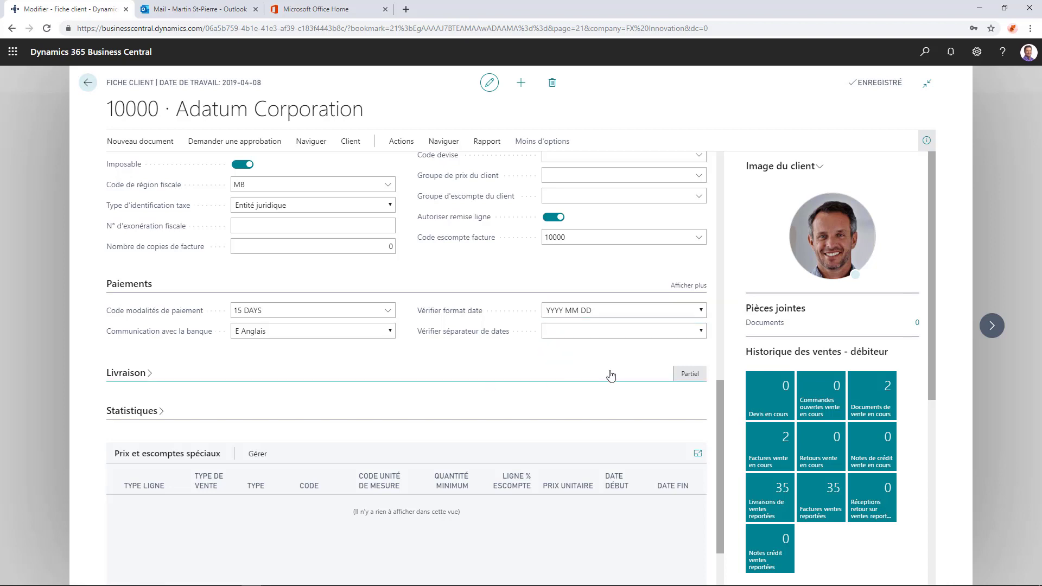
pyautogui.click(683, 331)
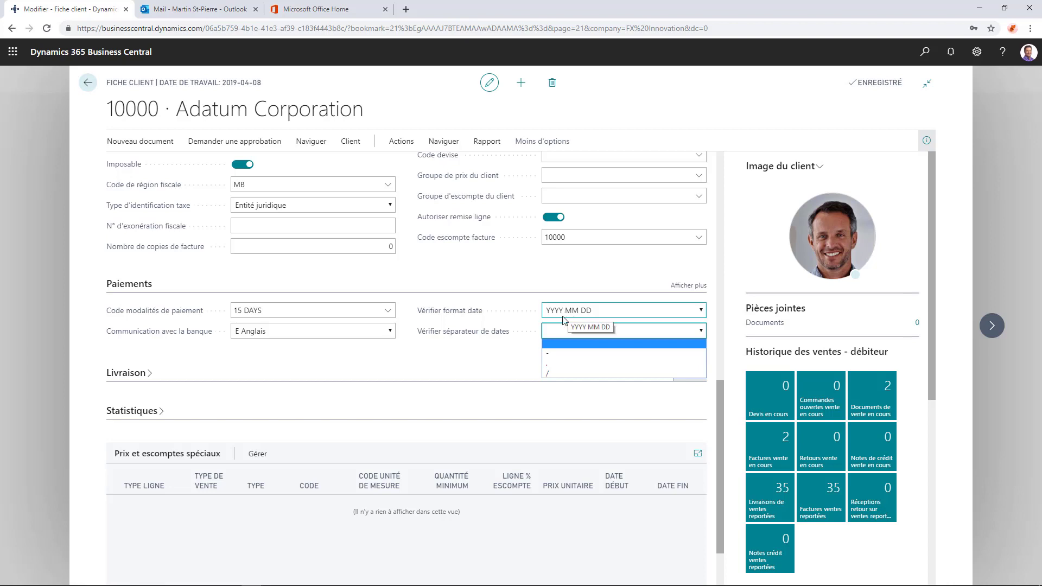
pyautogui.click(555, 354)
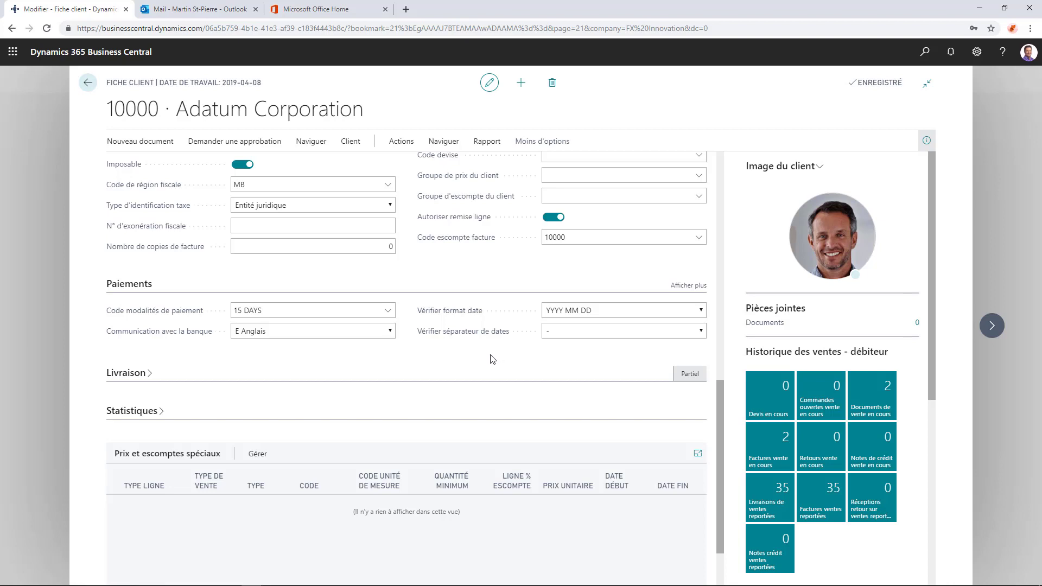
# Examine the customer's attached documents window and its file selection without attaching a file
pyautogui.scroll(-1, 492, 360)
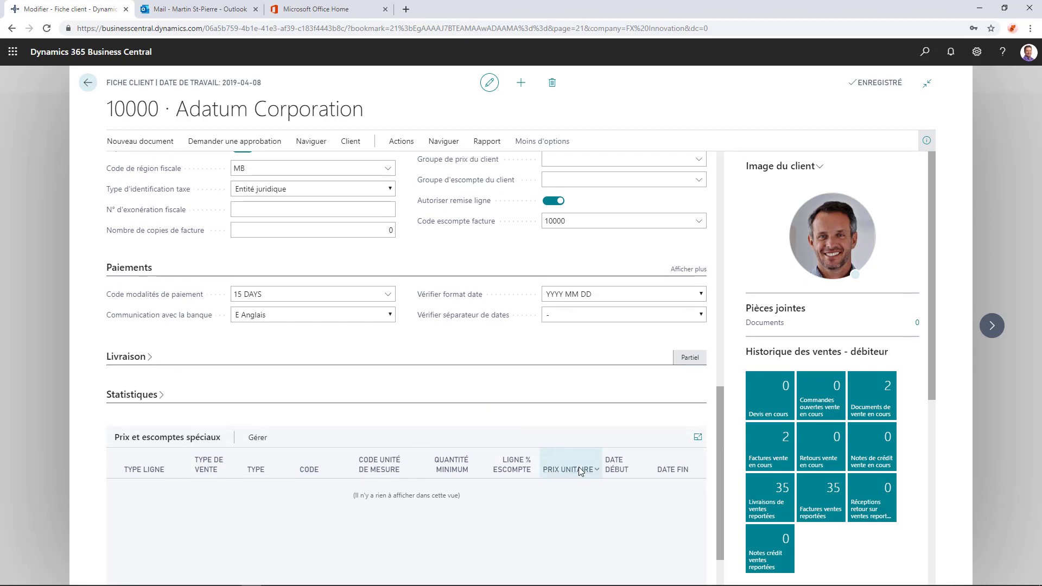
pyautogui.scroll(4, 603, 466)
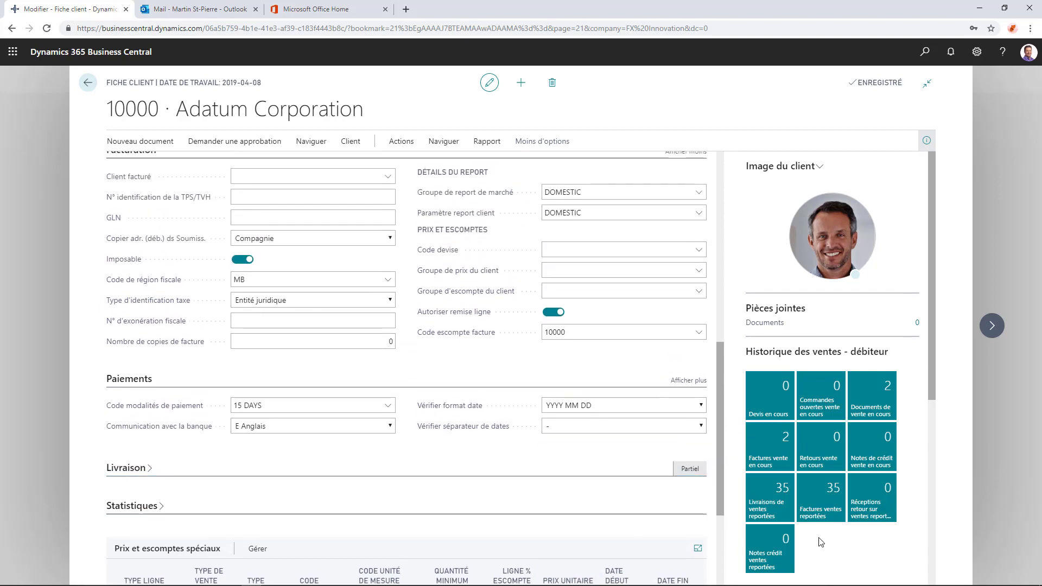
pyautogui.click(917, 326)
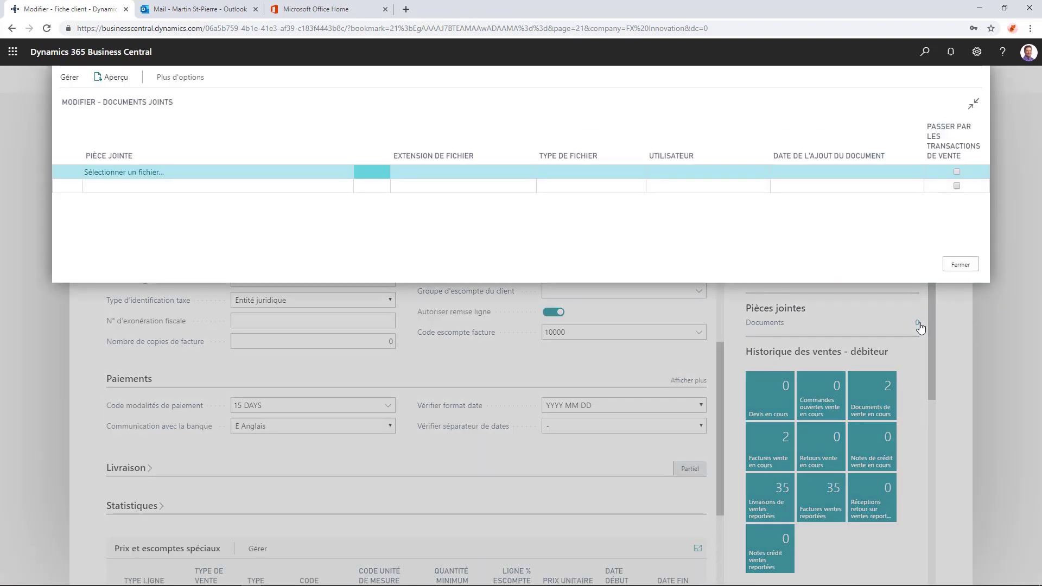
pyautogui.click(121, 172)
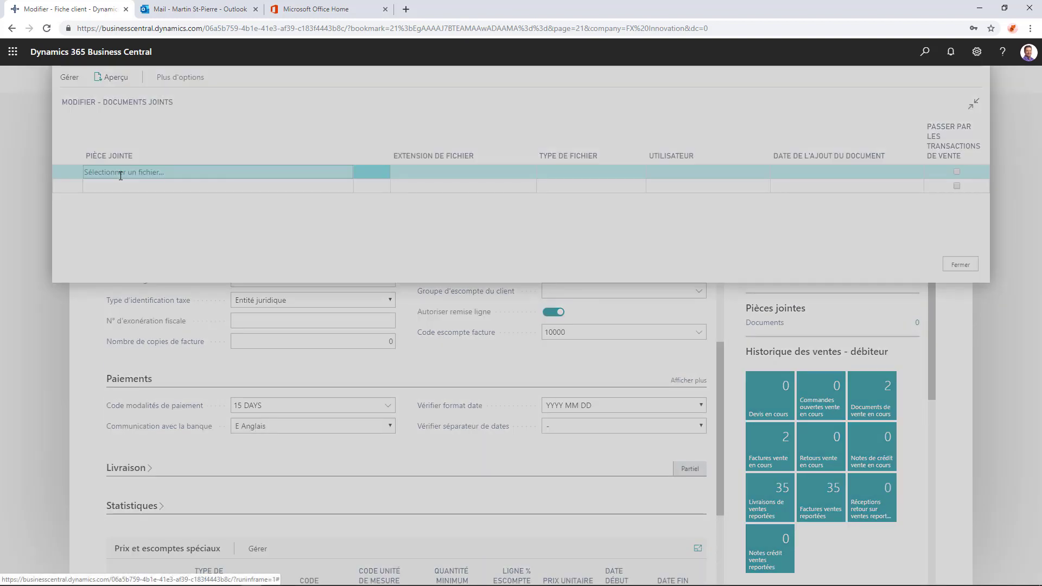
pyautogui.click(578, 118)
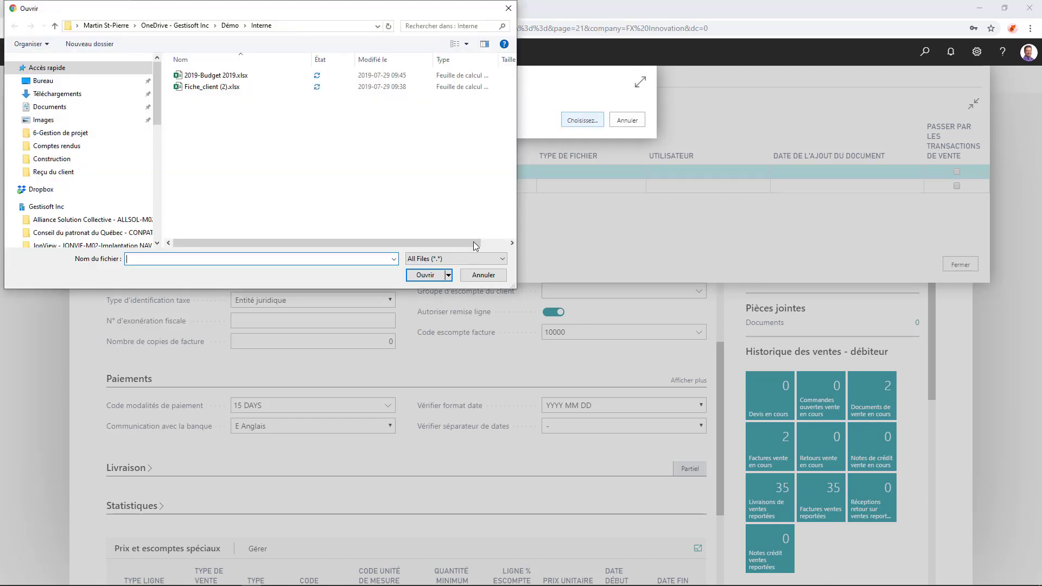
pyautogui.click(484, 274)
pyautogui.click(628, 120)
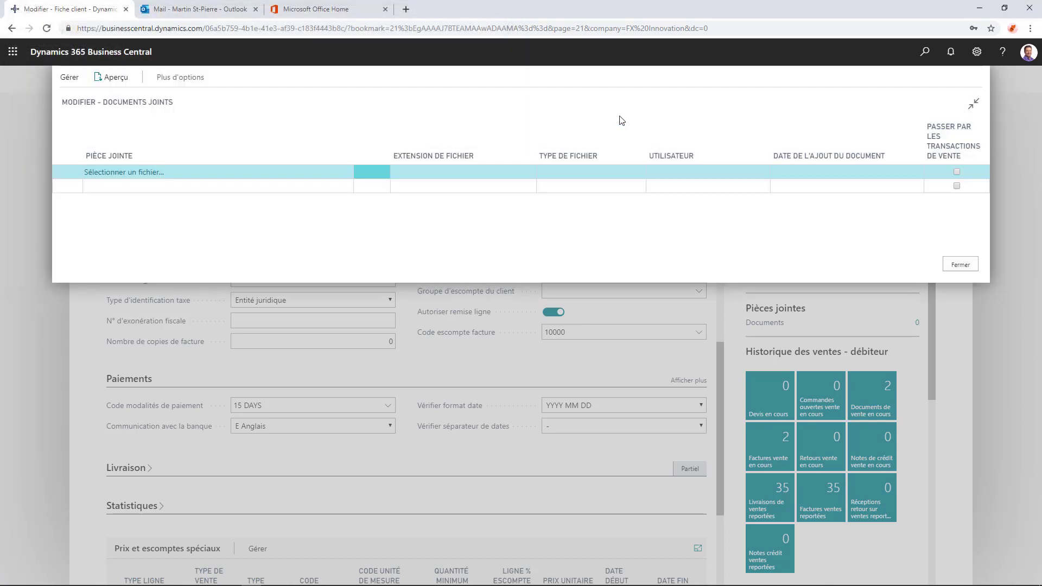
pyautogui.click(964, 267)
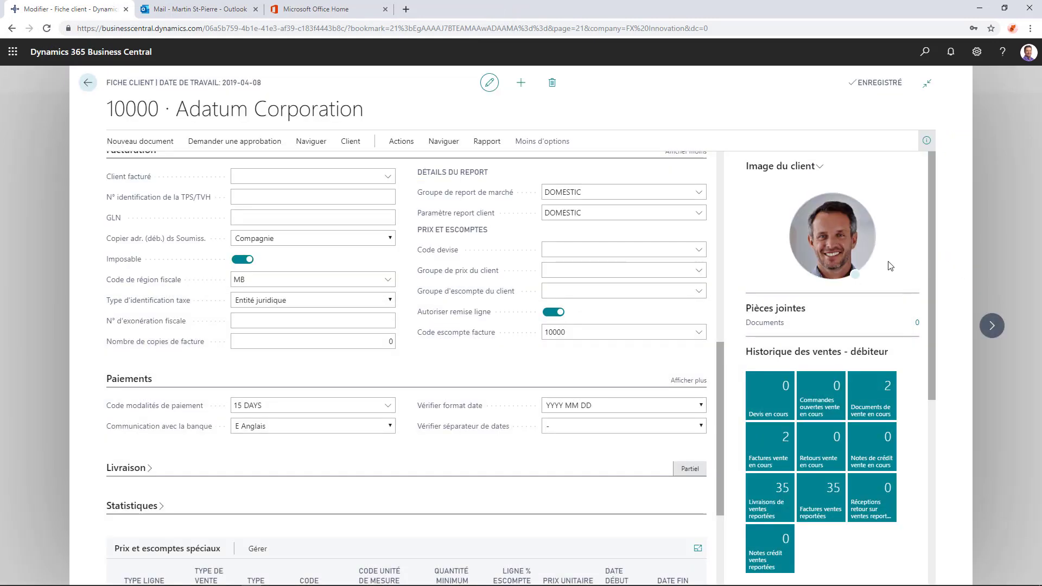
# Review the customer's posted sales invoices from the sales history, and examine the Statistiques client and Dimensions information on the card
pyautogui.scroll(-1, 889, 266)
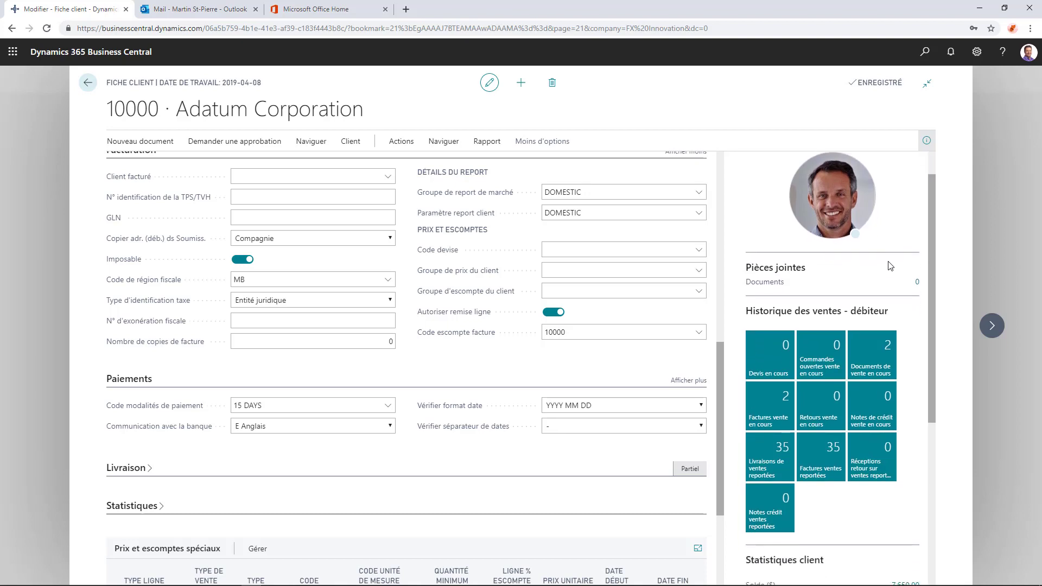
pyautogui.scroll(-1, 892, 267)
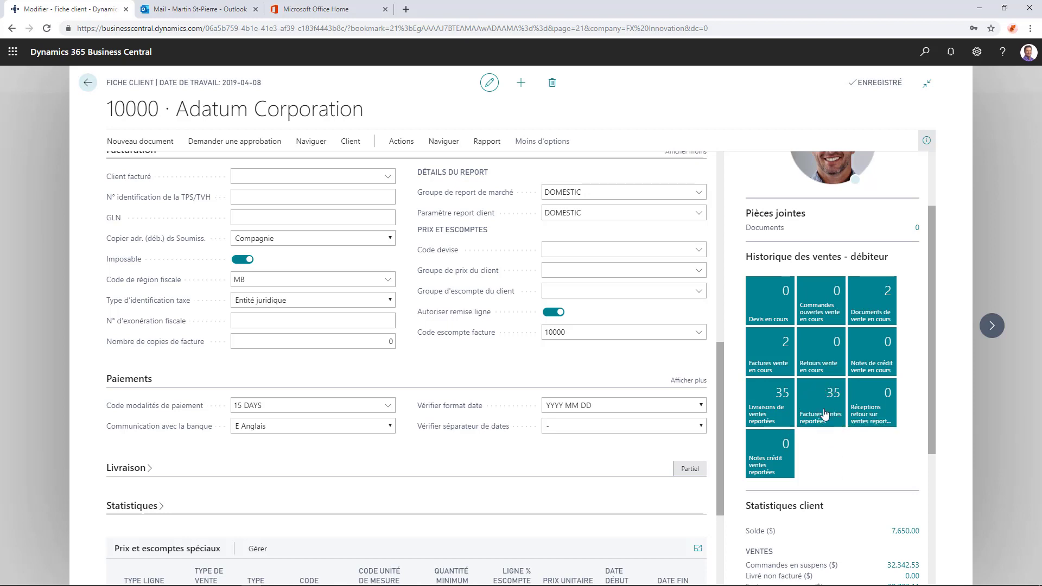
pyautogui.click(827, 404)
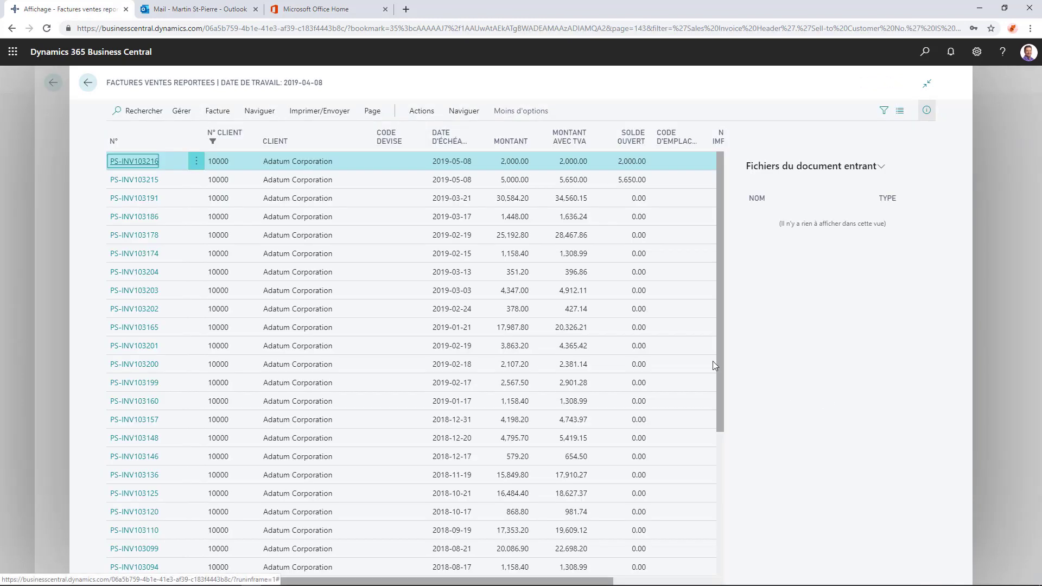
pyautogui.scroll(-4, 493, 324)
pyautogui.scroll(4, 494, 323)
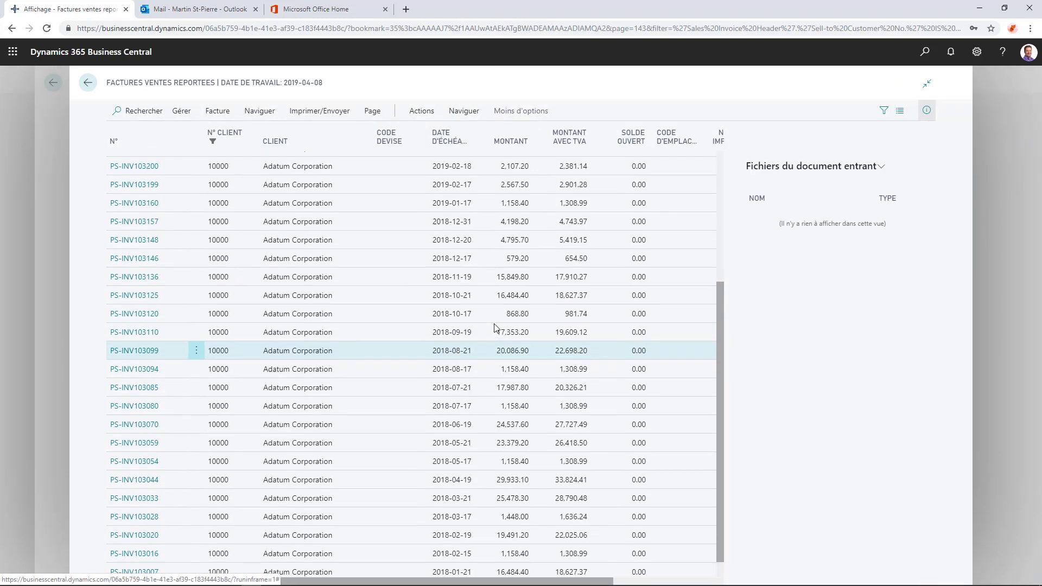
pyautogui.click(87, 83)
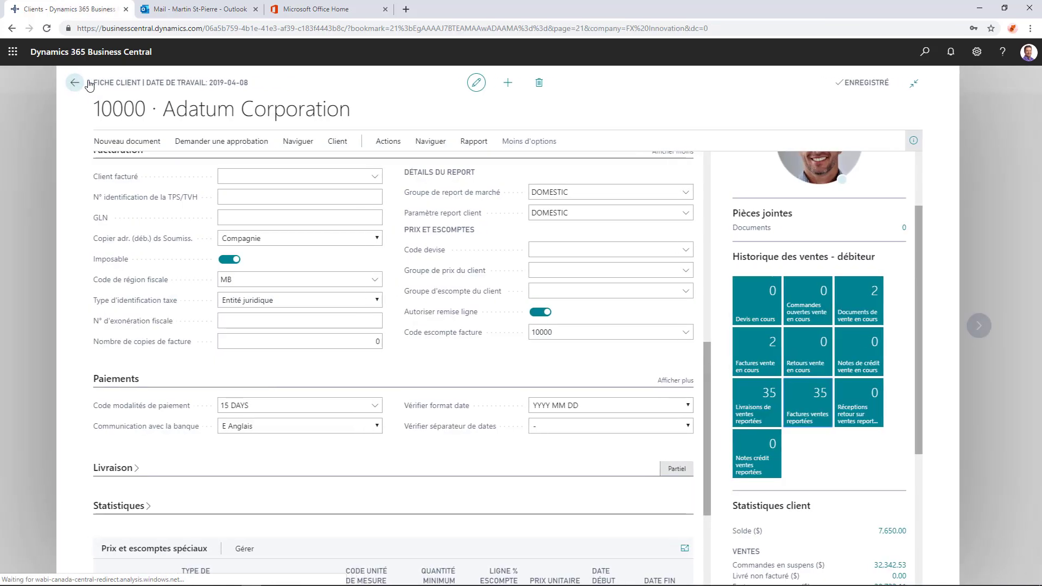
pyautogui.scroll(-3, 775, 349)
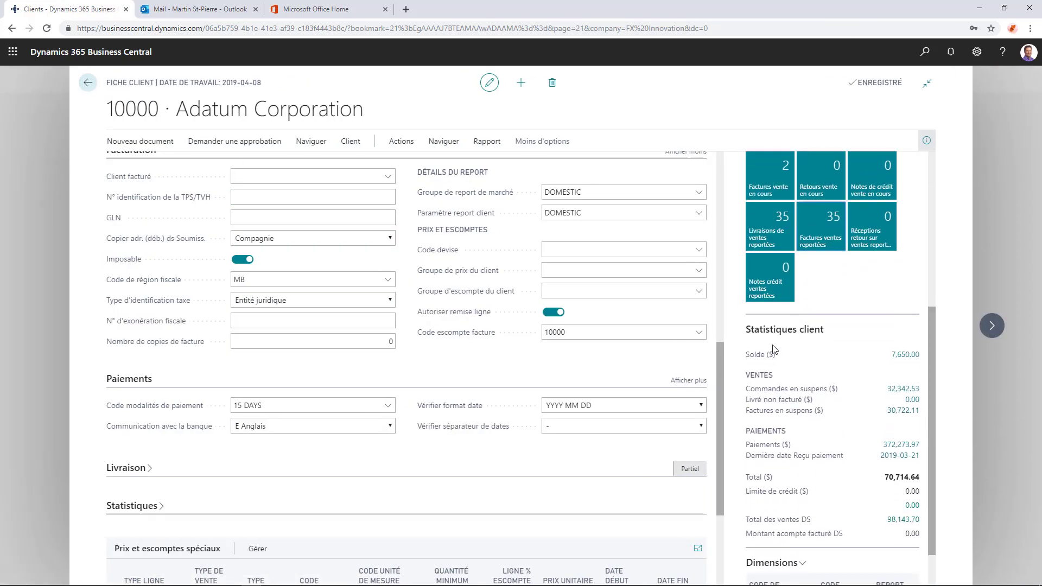
pyautogui.scroll(-1, 774, 349)
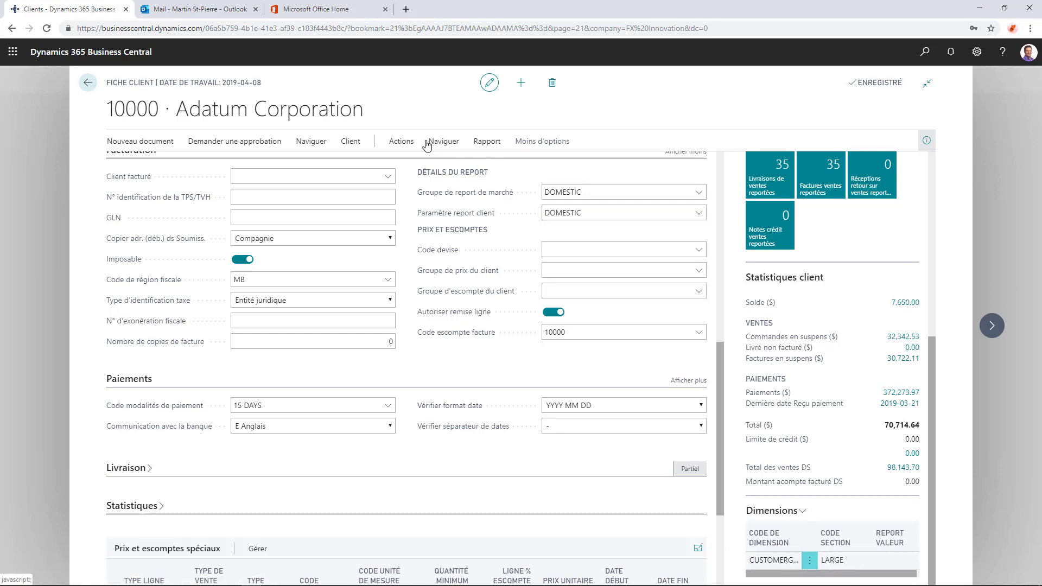
# Set the Code section of the customer's CUSTOMERGROUP dimension to MEDIUM and return to the customer card
pyautogui.click(444, 142)
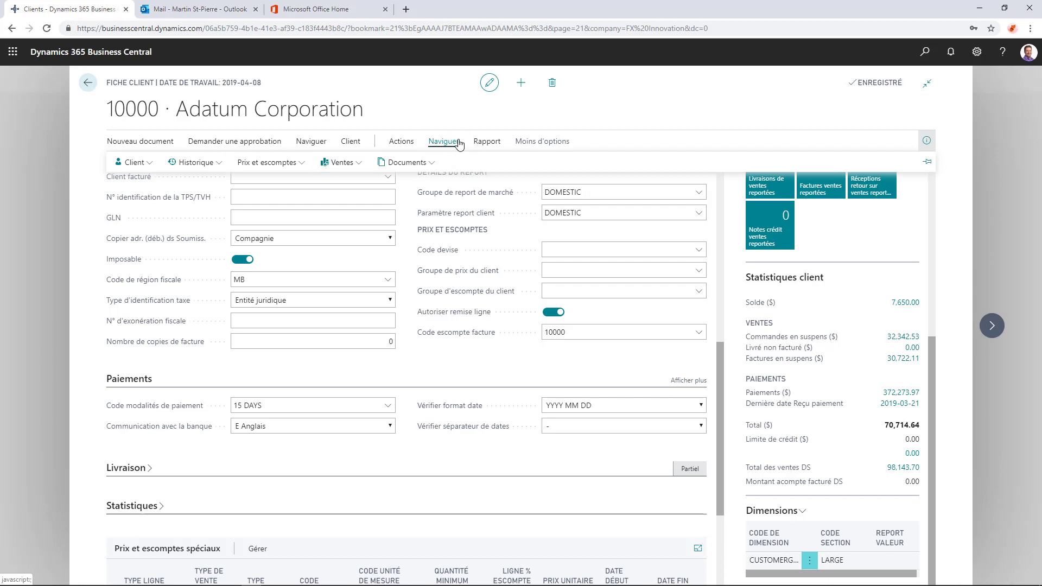
pyautogui.click(193, 162)
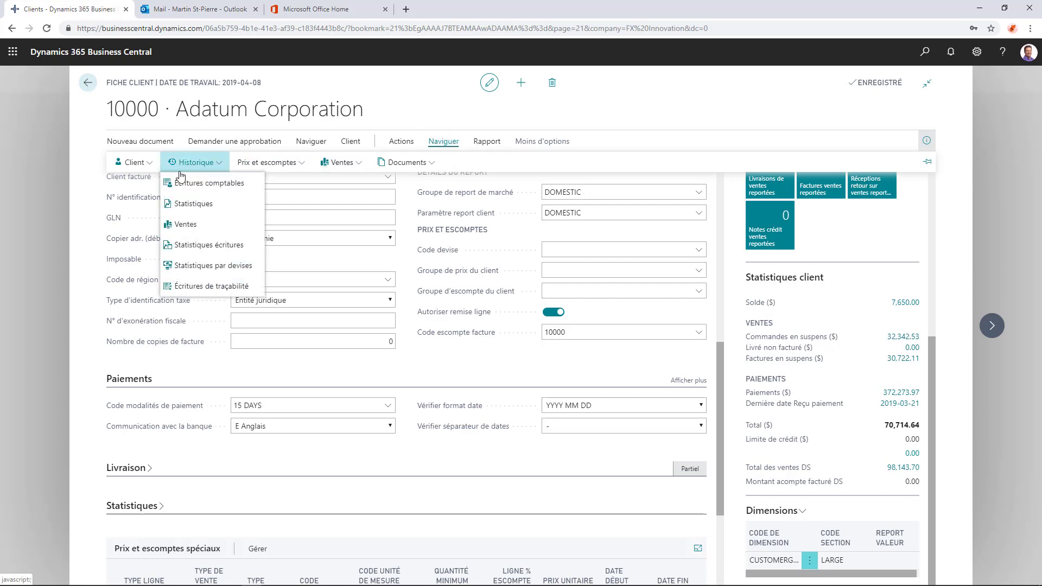
pyautogui.click(140, 162)
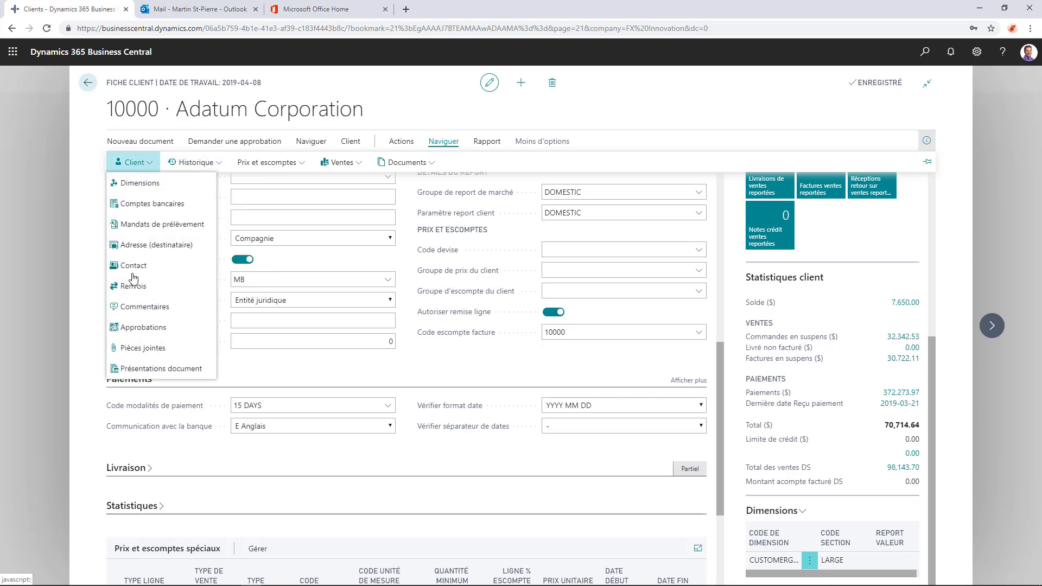
pyautogui.click(138, 187)
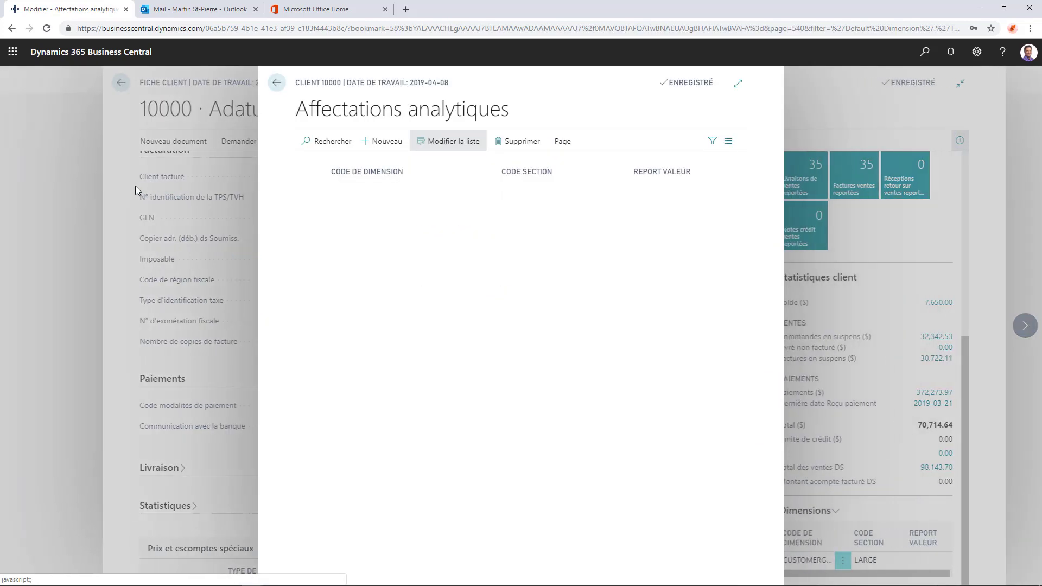
pyautogui.click(630, 189)
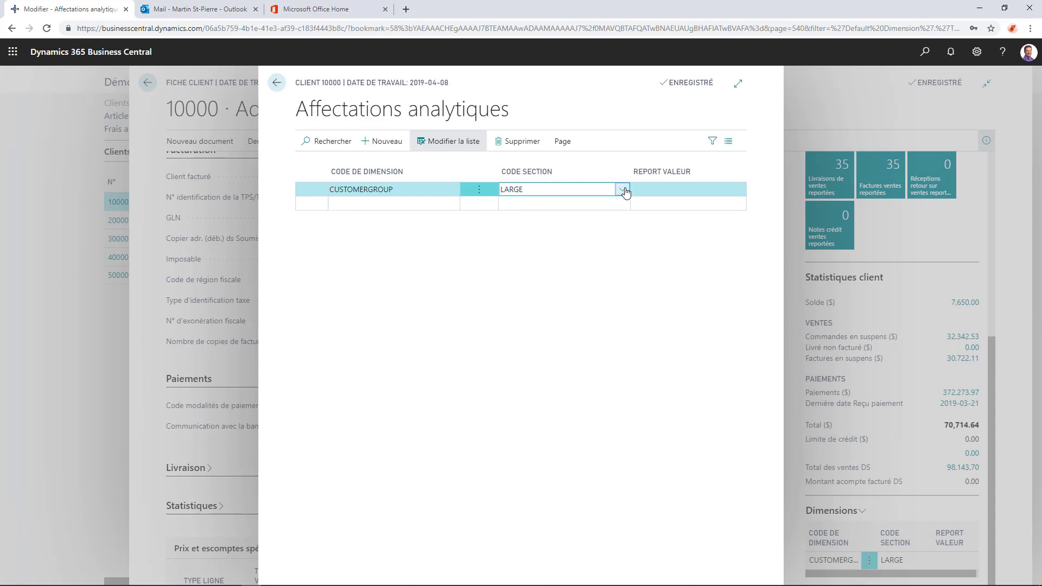
pyautogui.click(622, 190)
pyautogui.click(561, 250)
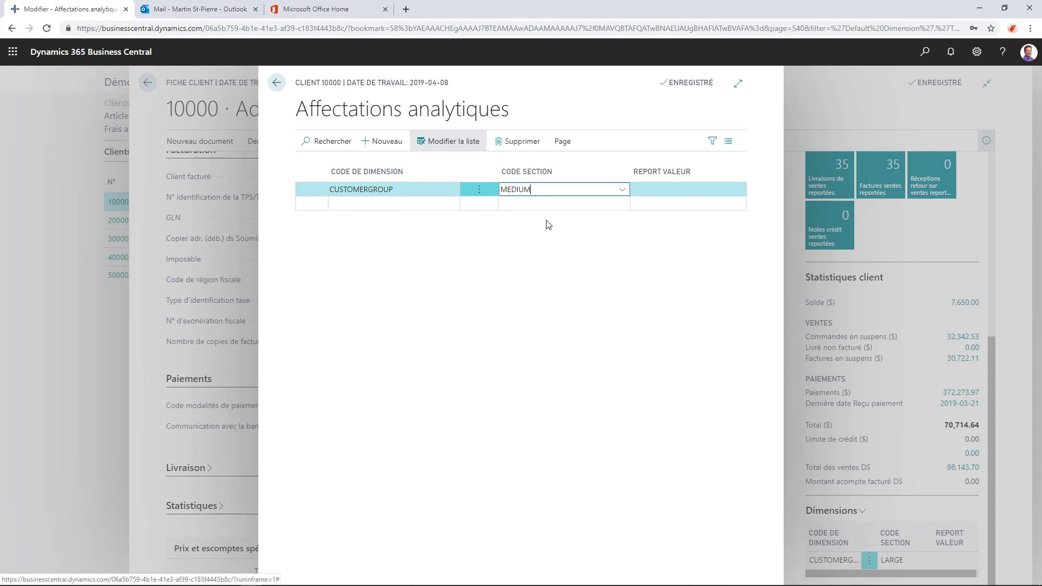
pyautogui.click(276, 82)
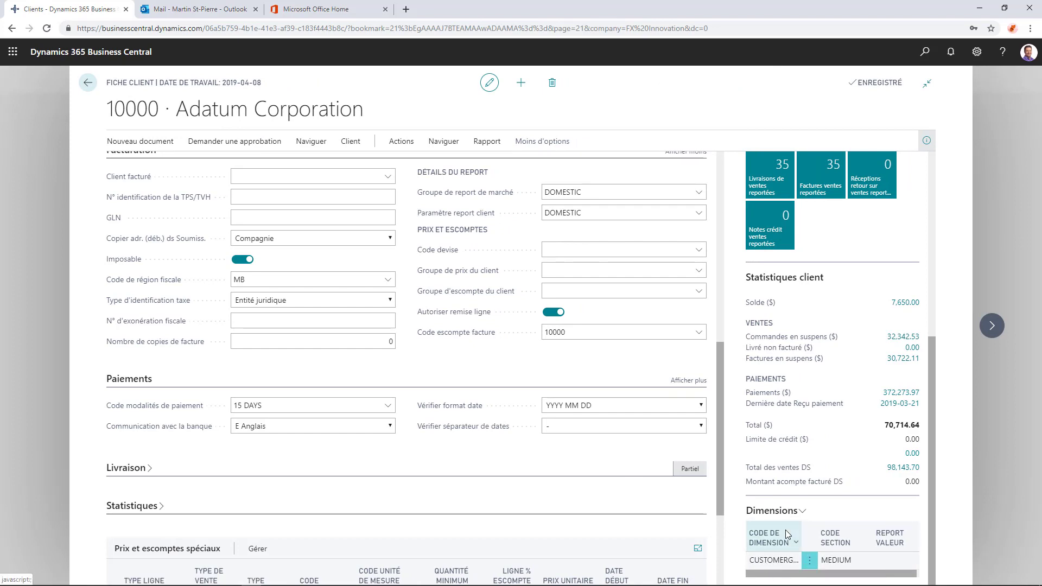
# Review the Adresse et contact and Facturation sections of the customer card, and show the additional fields of the Paiements section
pyautogui.scroll(1, 627, 462)
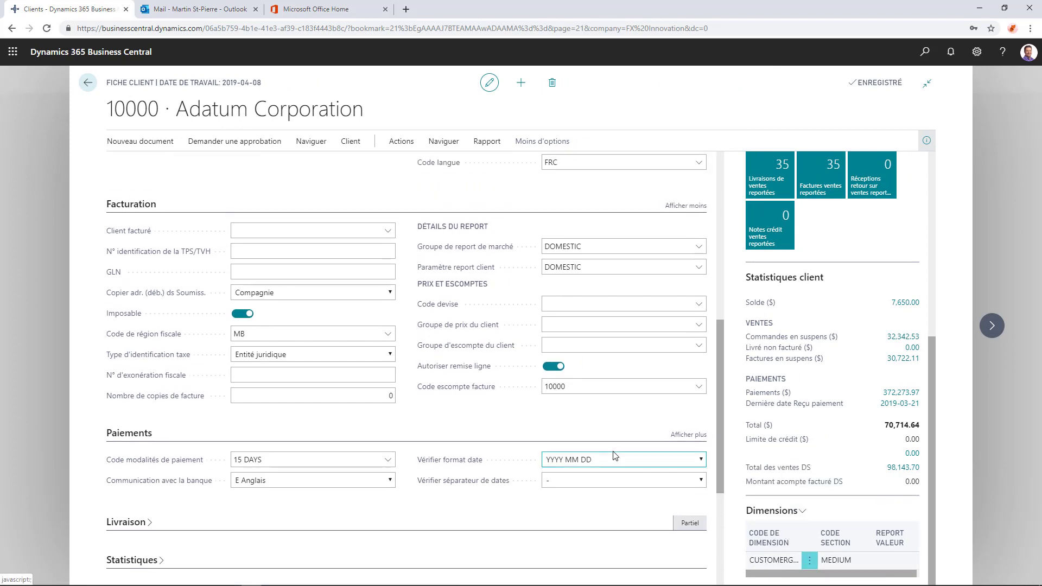
pyautogui.scroll(5, 607, 444)
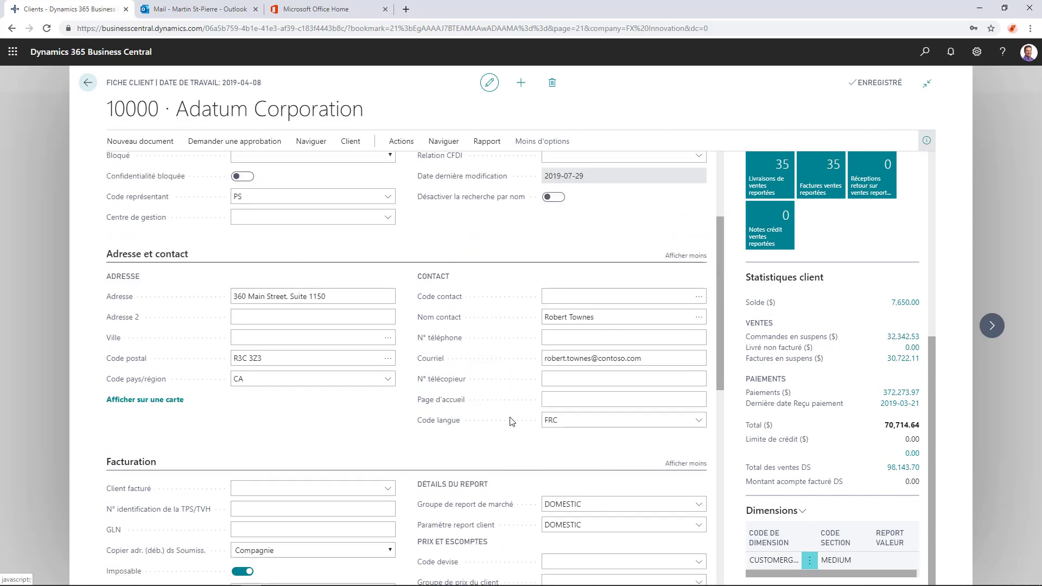
pyautogui.scroll(-4, 510, 420)
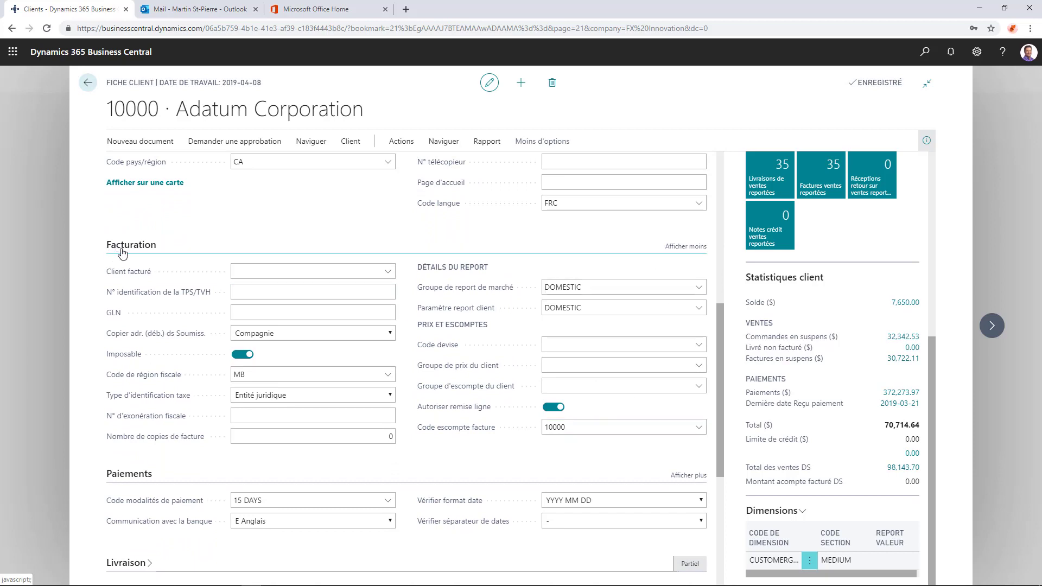
pyautogui.click(694, 251)
pyautogui.click(700, 248)
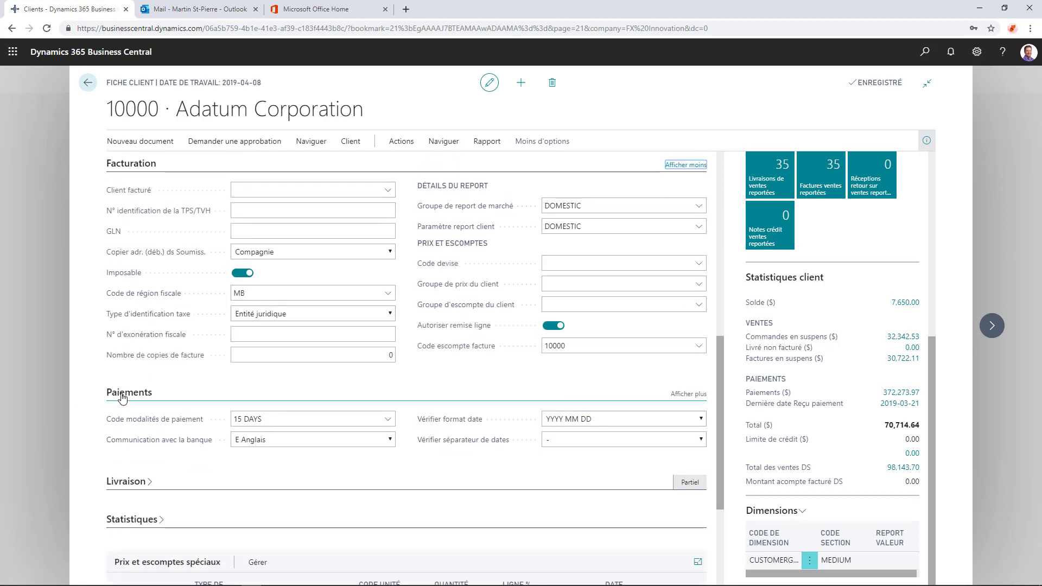
pyautogui.click(700, 394)
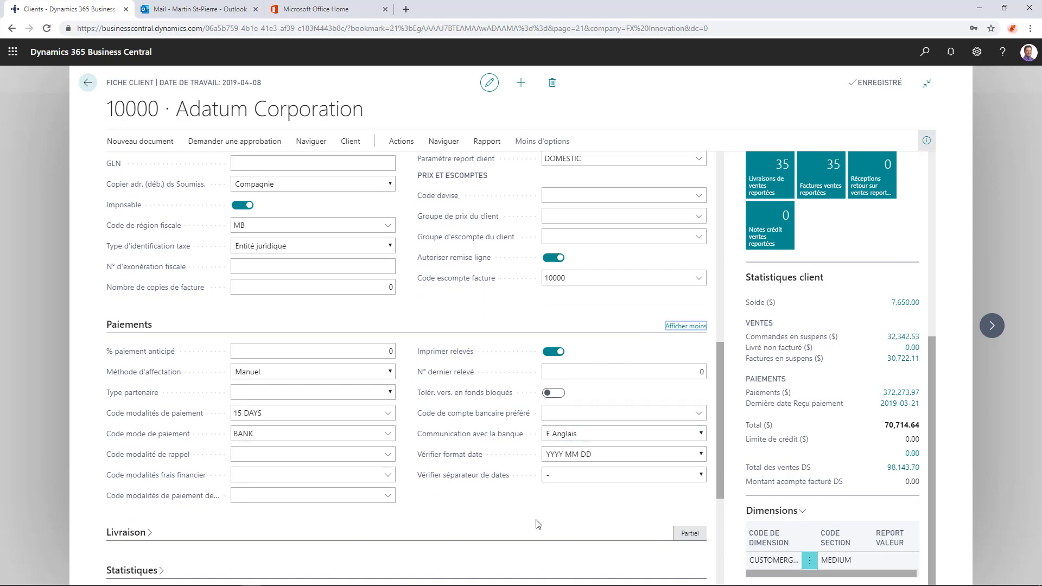
# Examine the Code devise description and the available currencies in the Facturation section without choosing one
pyautogui.scroll(2, 537, 524)
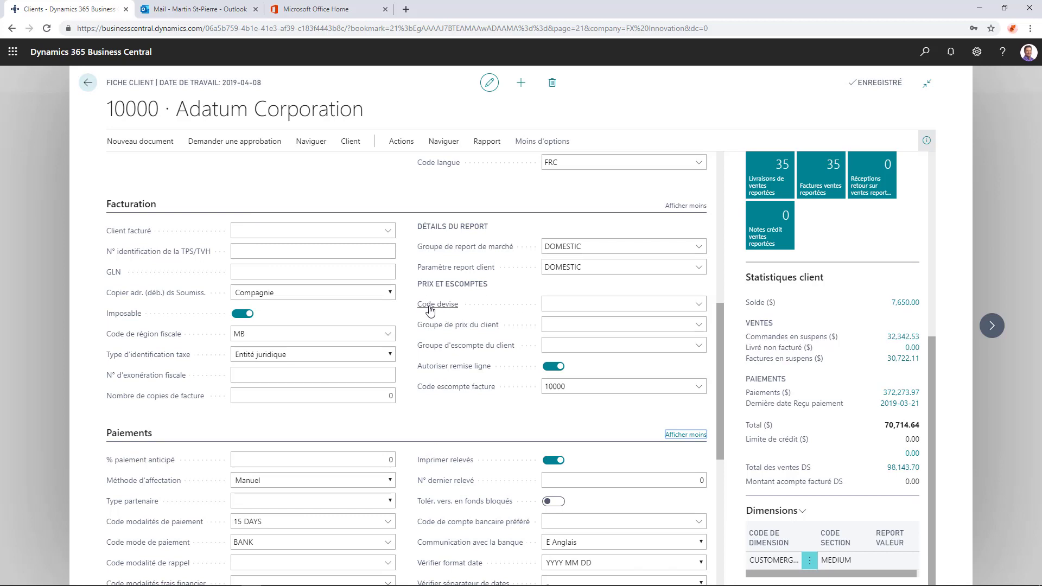
pyautogui.moveTo(432, 309)
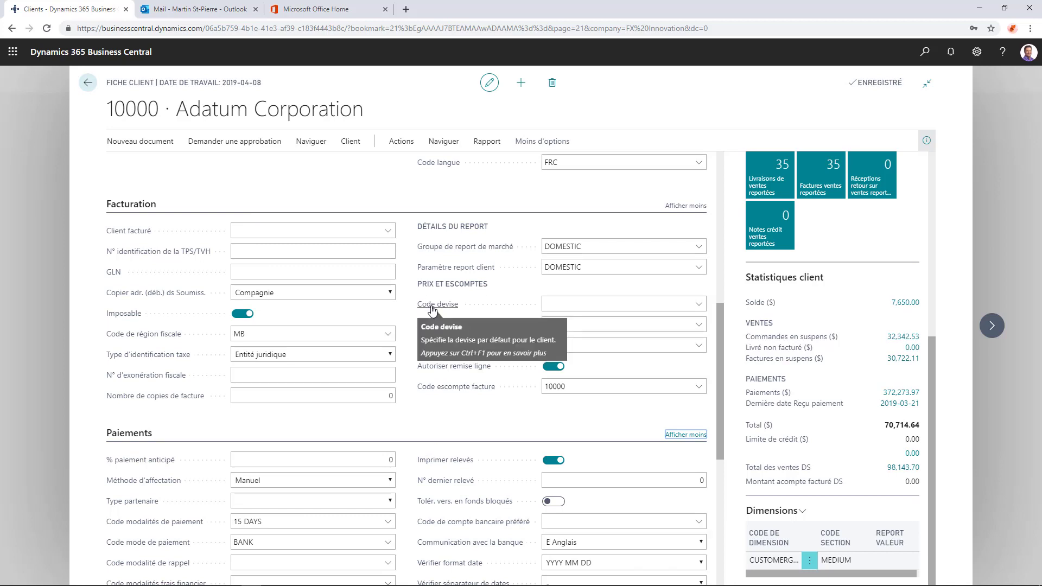
pyautogui.click(700, 307)
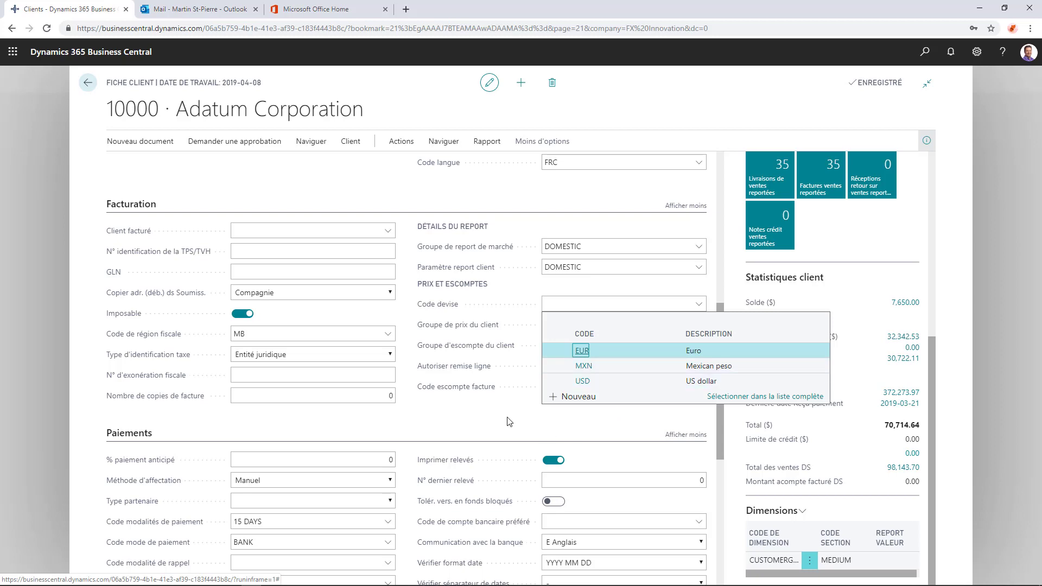
pyautogui.click(496, 429)
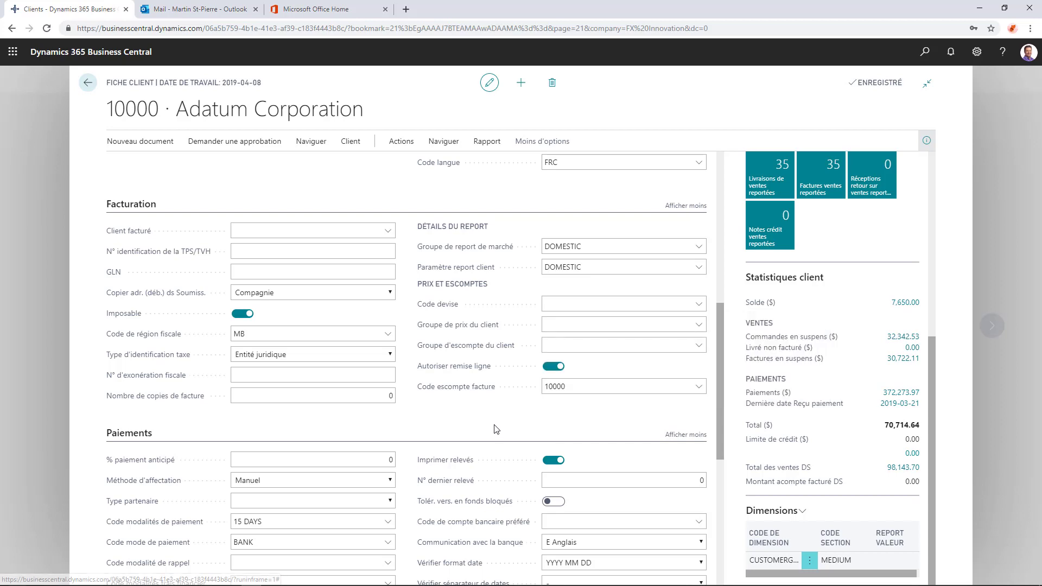
# Leave the customer card and open the Factures vente list from the sales area
pyautogui.click(88, 83)
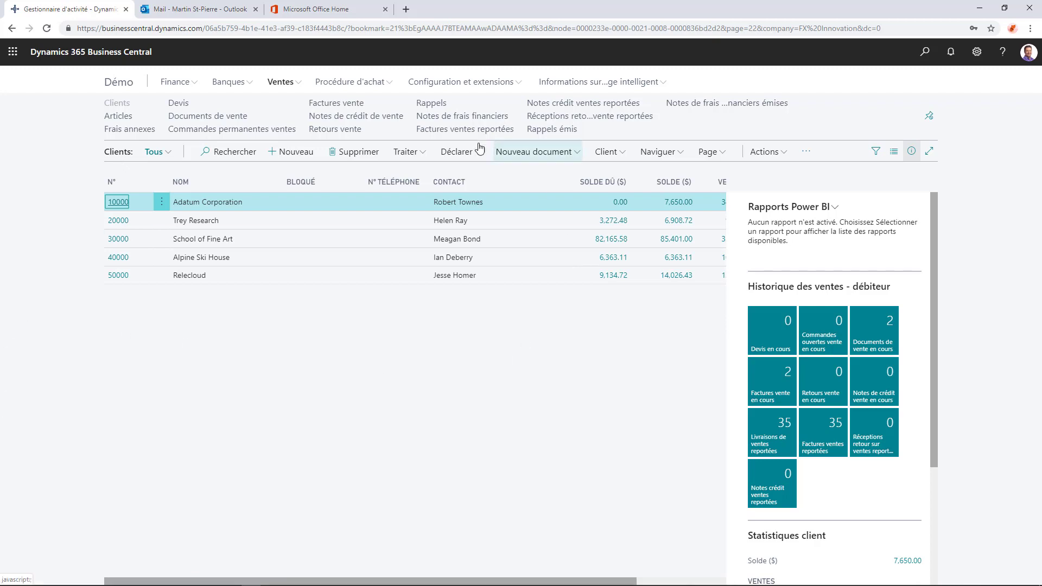
pyautogui.moveTo(398, 187)
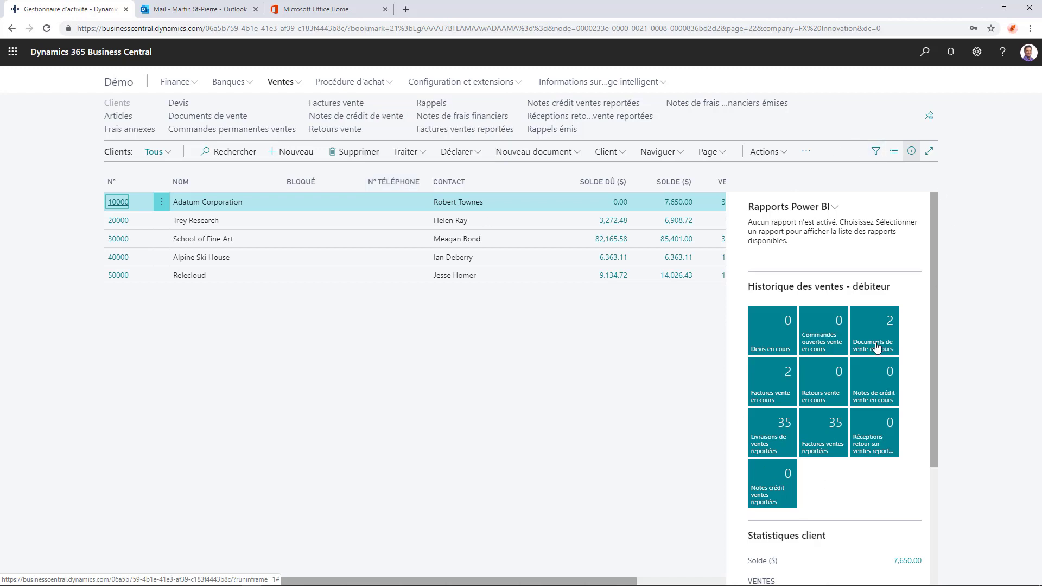
pyautogui.scroll(-1, 827, 487)
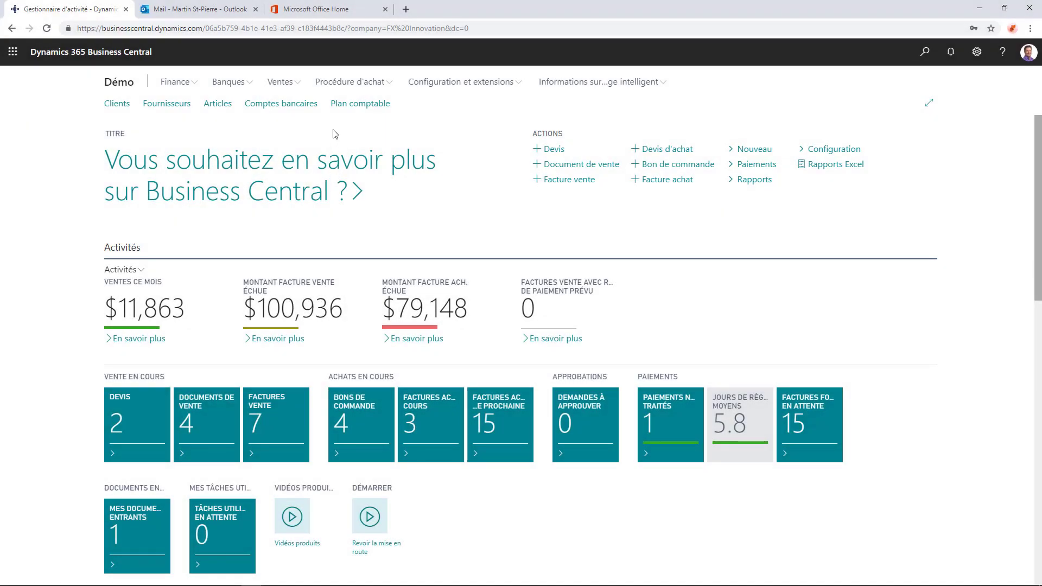
pyautogui.click(280, 83)
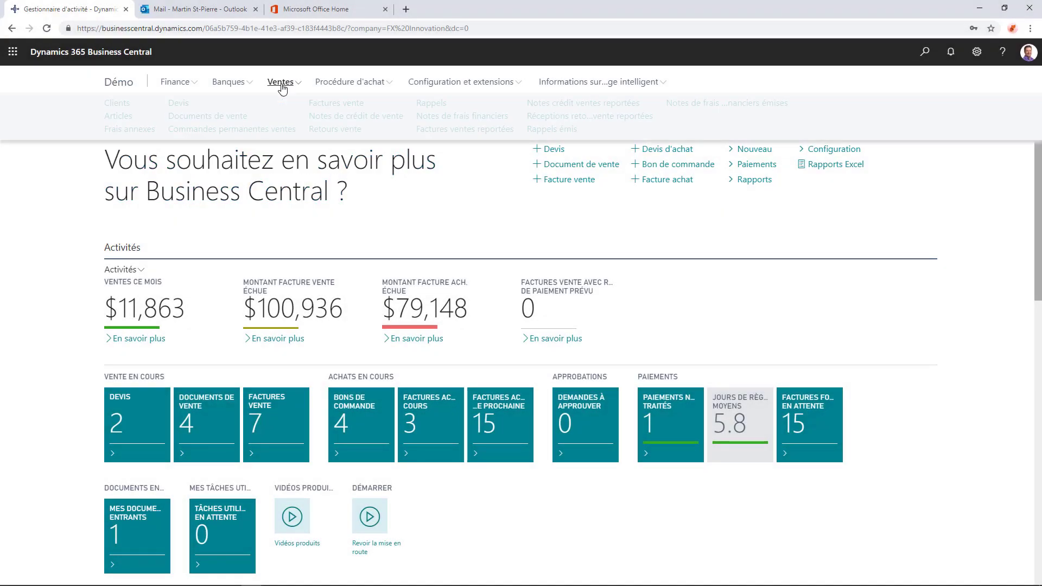
pyautogui.click(337, 103)
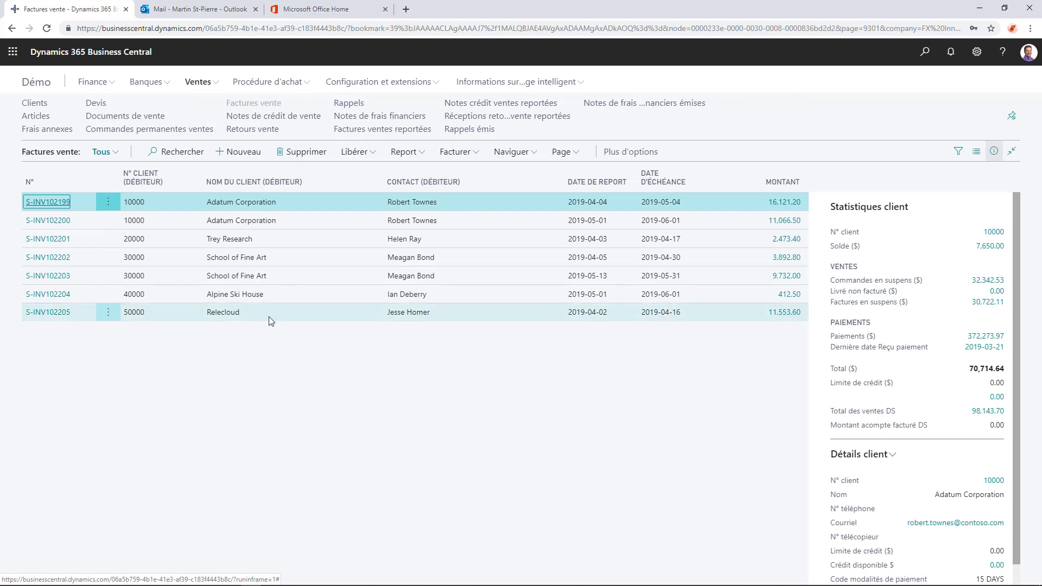
# Open the Relecloud sales invoice and set its Description du report to "Description au GL"
pyautogui.click(300, 313)
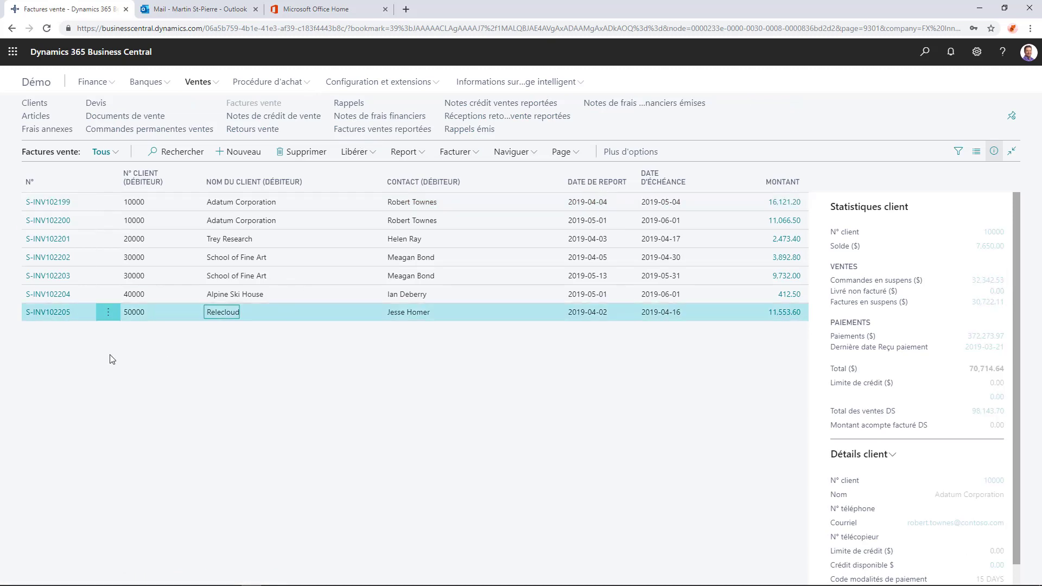
pyautogui.click(54, 317)
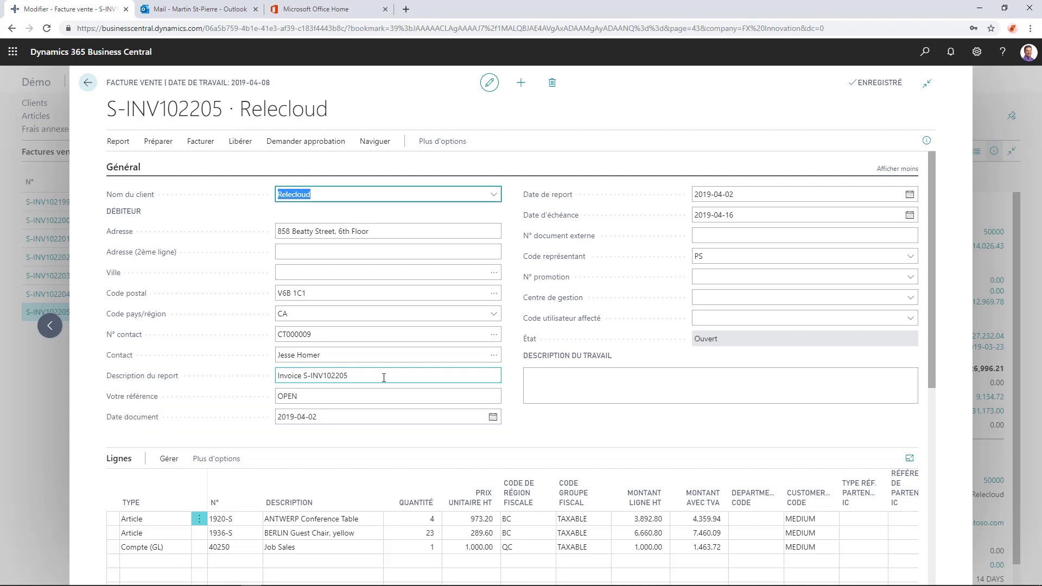
pyautogui.moveTo(381, 377); pyautogui.dragTo(240, 349)
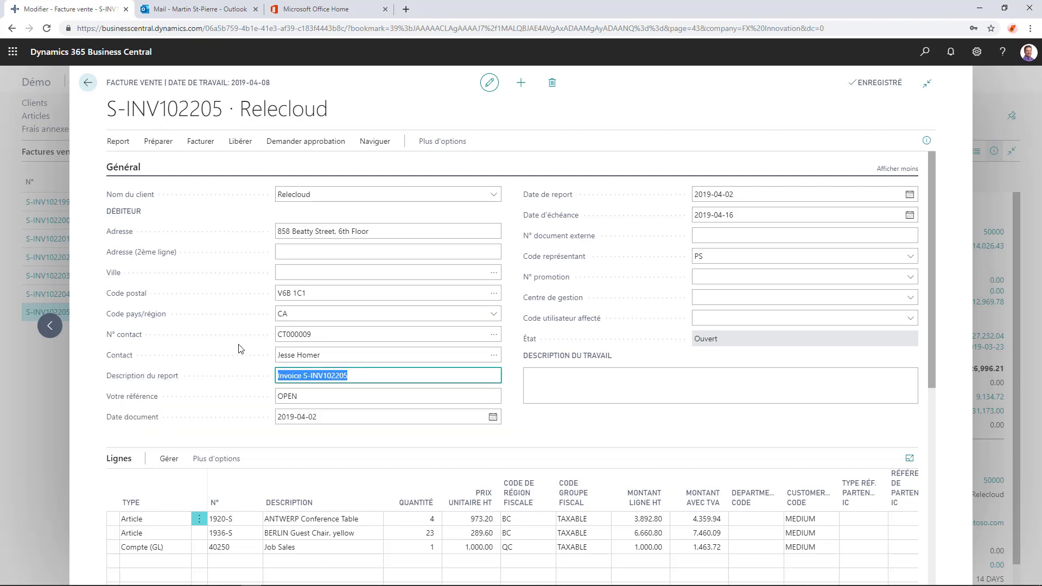
pyautogui.write('Description ')
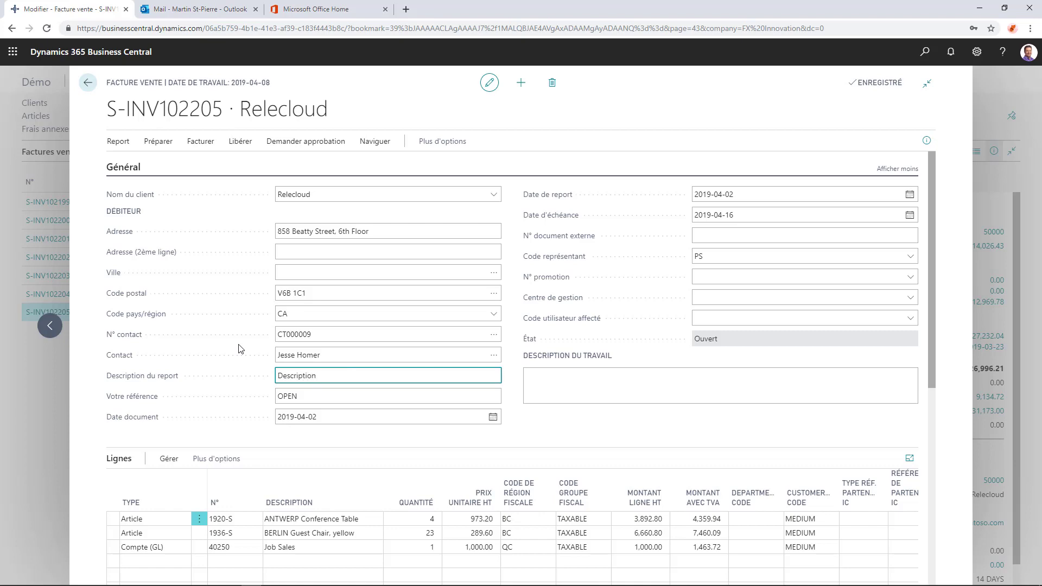
pyautogui.write('au GL')
pyautogui.click(333, 418)
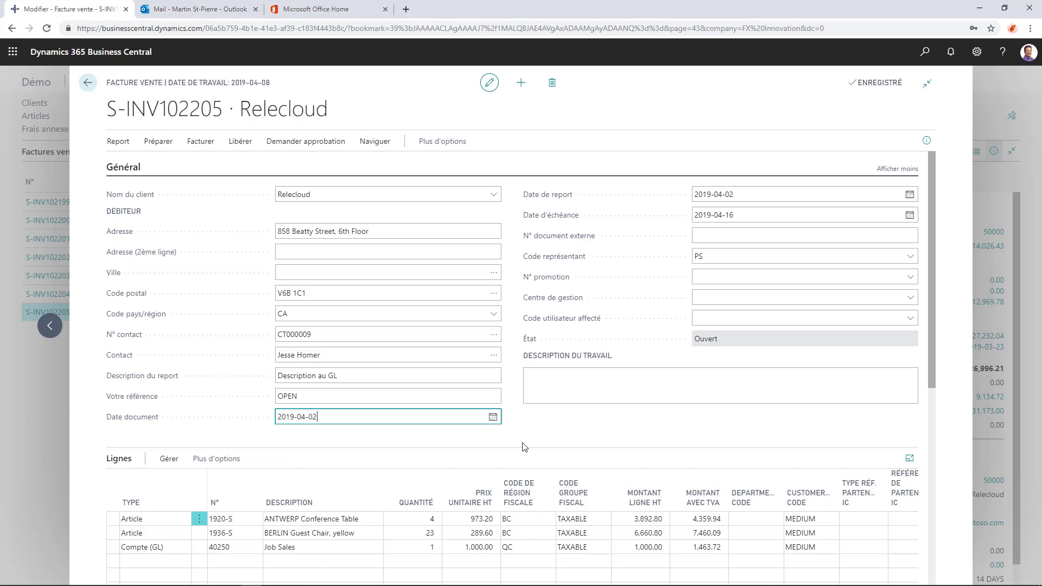
# Examine the invoice's posting and due dates, its line types and quantities, the totals, and the dimension codes under Détails facture
pyautogui.click(753, 195)
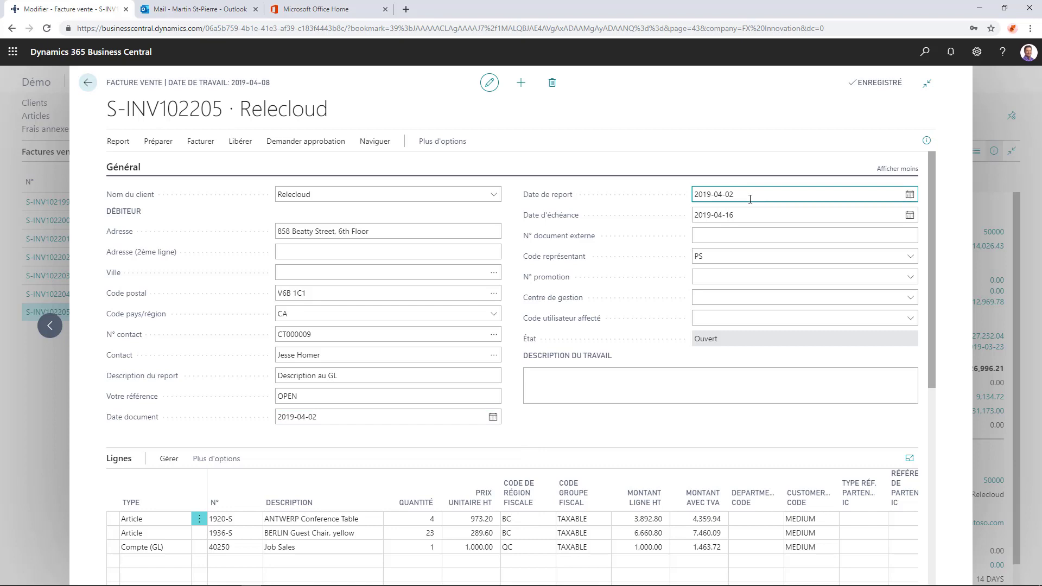
pyautogui.click(751, 214)
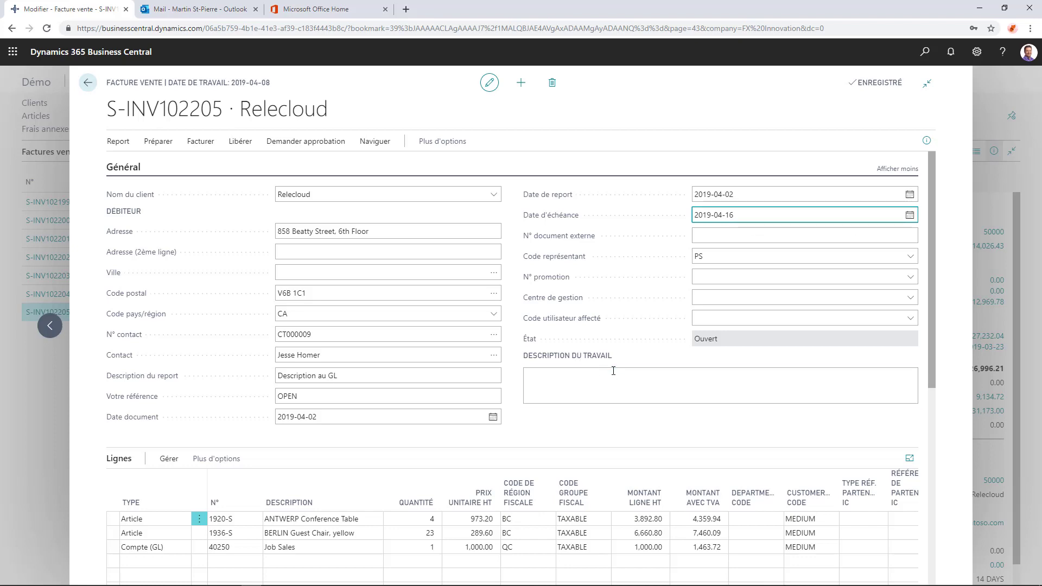
pyautogui.scroll(-2, 594, 369)
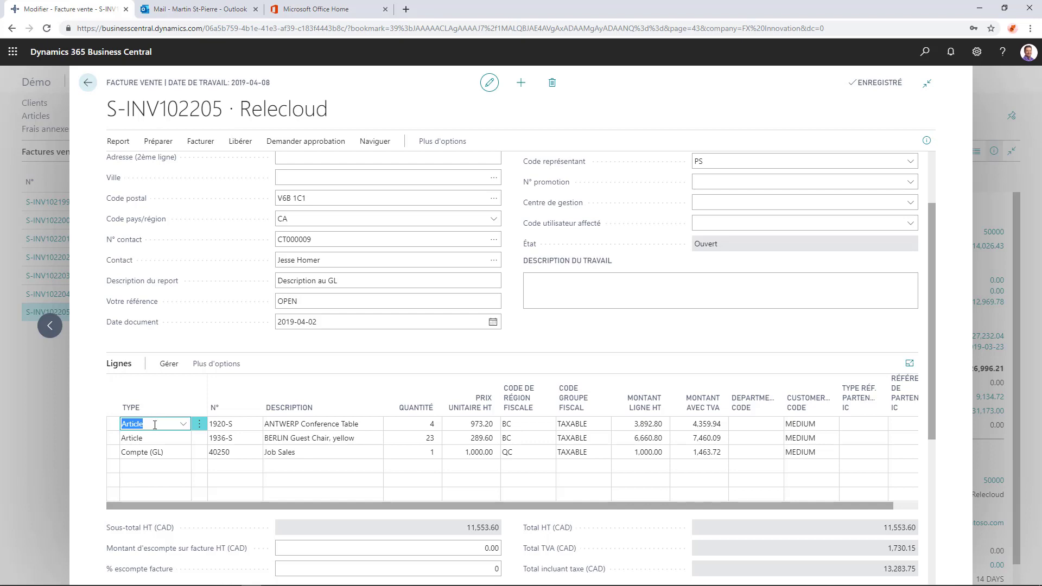
pyautogui.click(175, 456)
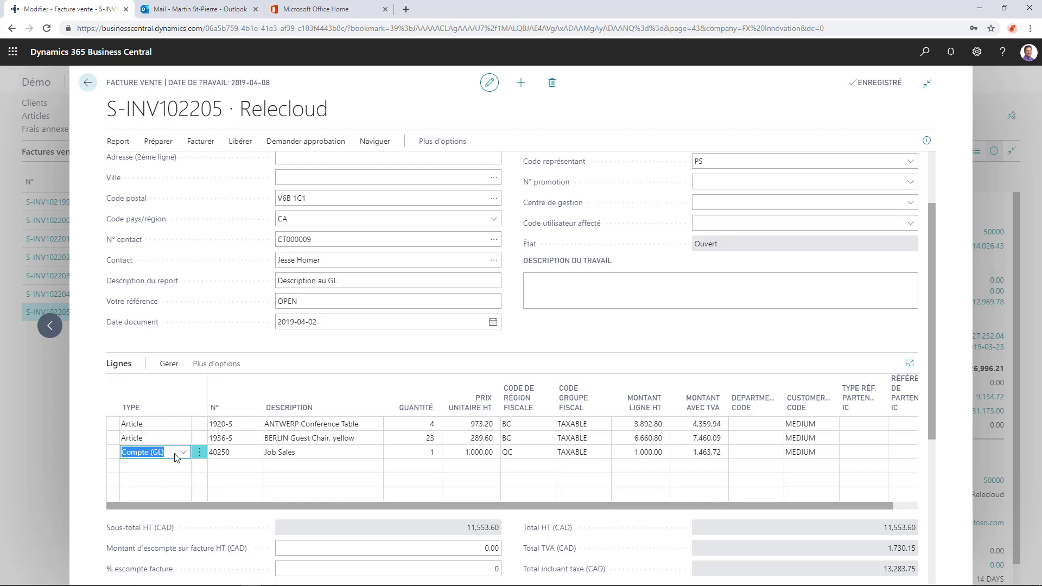
pyautogui.click(415, 426)
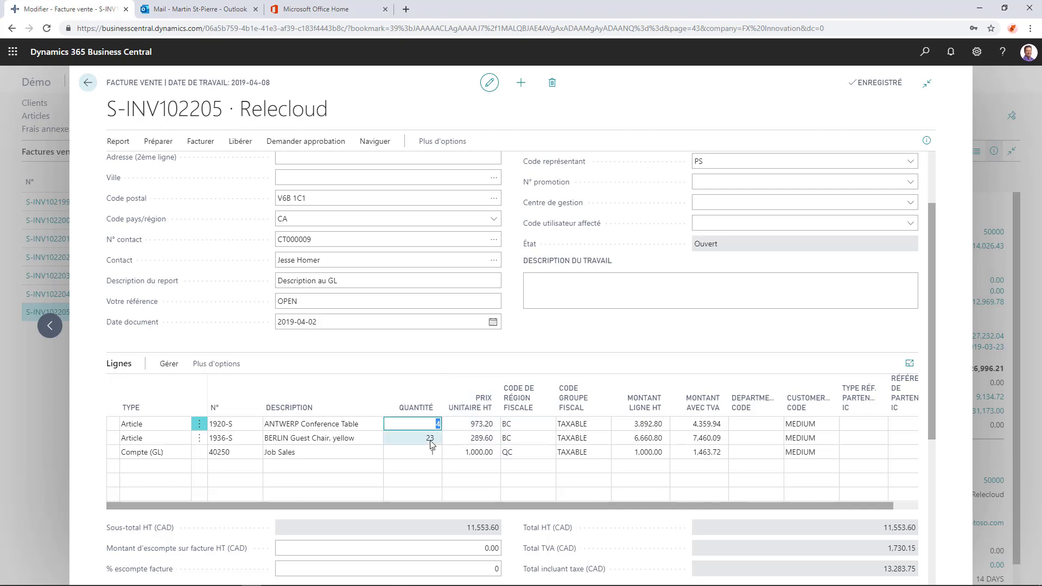
pyautogui.click(408, 453)
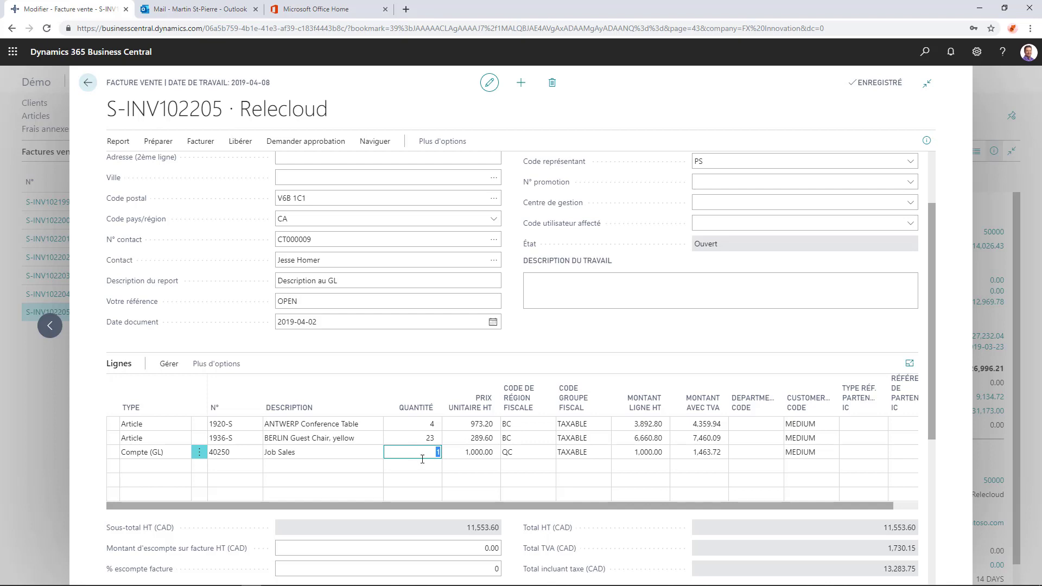
pyautogui.click(336, 449)
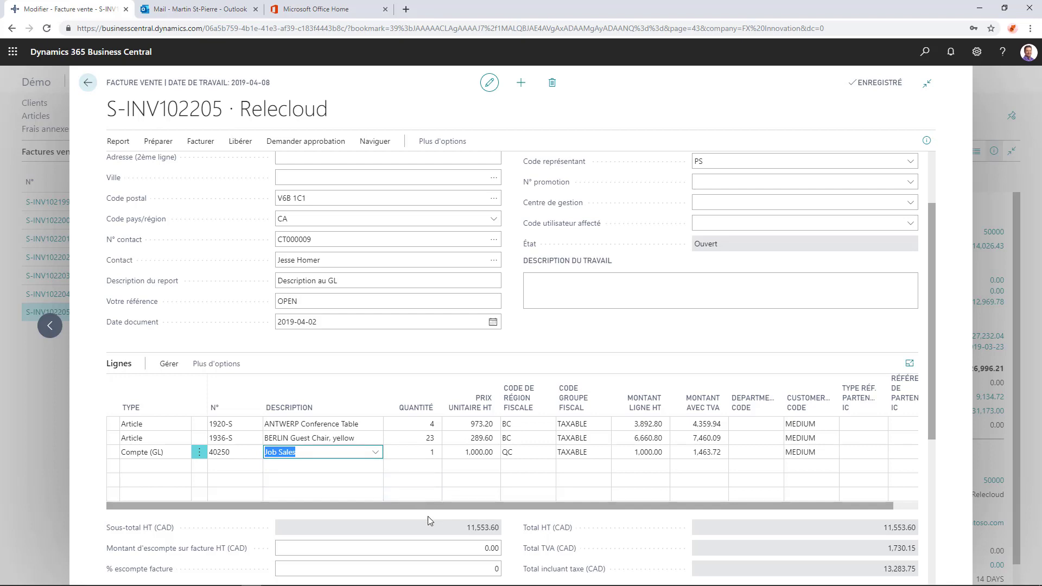
pyautogui.scroll(-4, 462, 415)
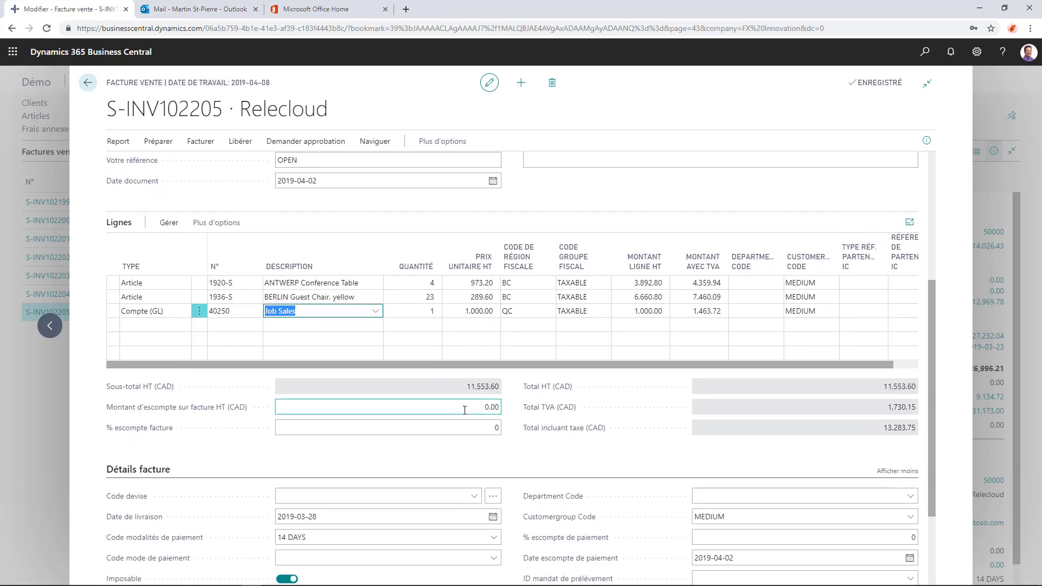
pyautogui.scroll(-1, 465, 409)
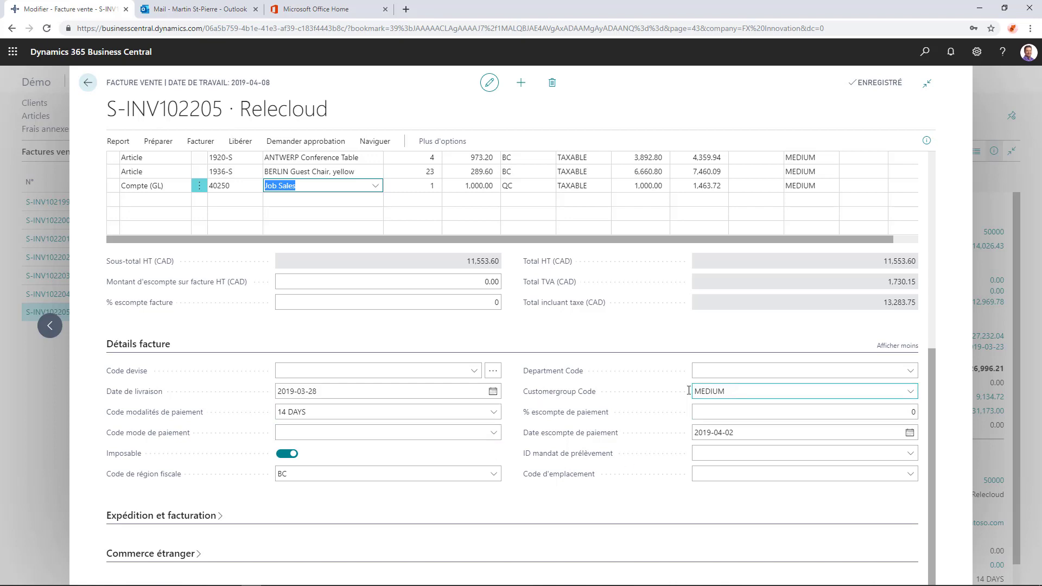
pyautogui.moveTo(594, 400)
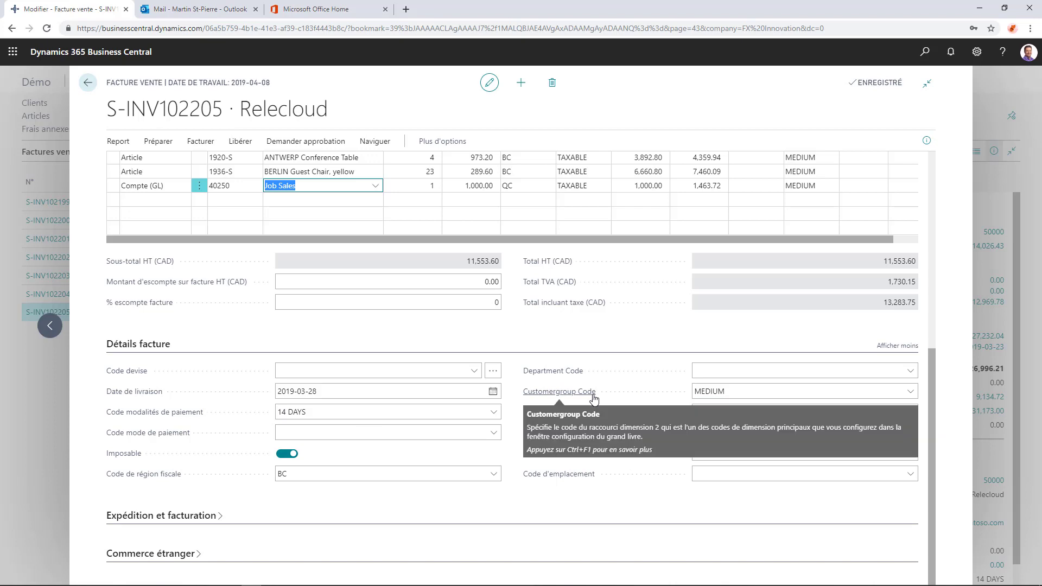
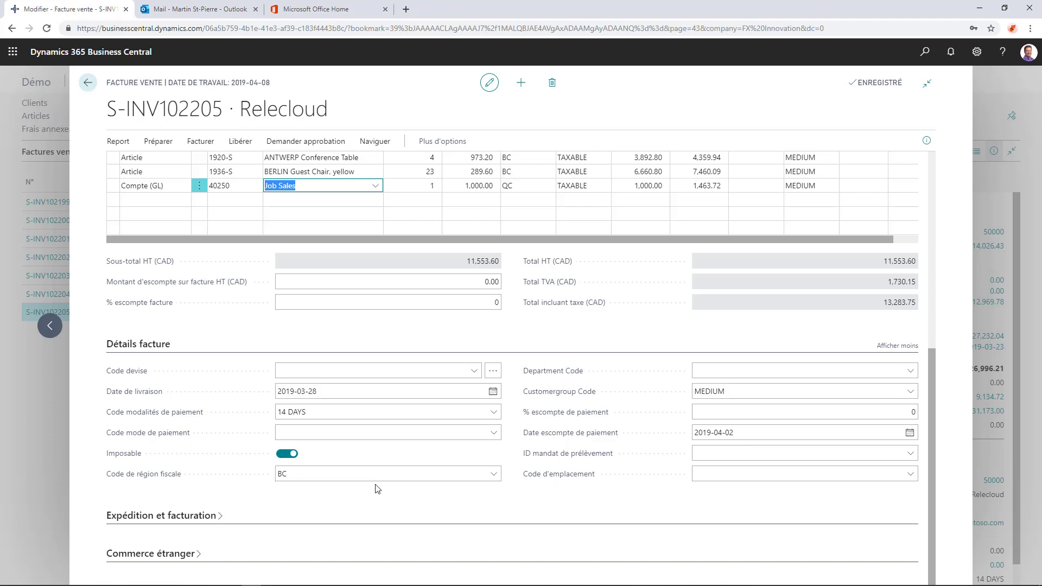
# Set the Code groupe fiscal of the Job Sales invoice line to NONTAXABLE and review the invoice totals
pyautogui.scroll(1, 377, 488)
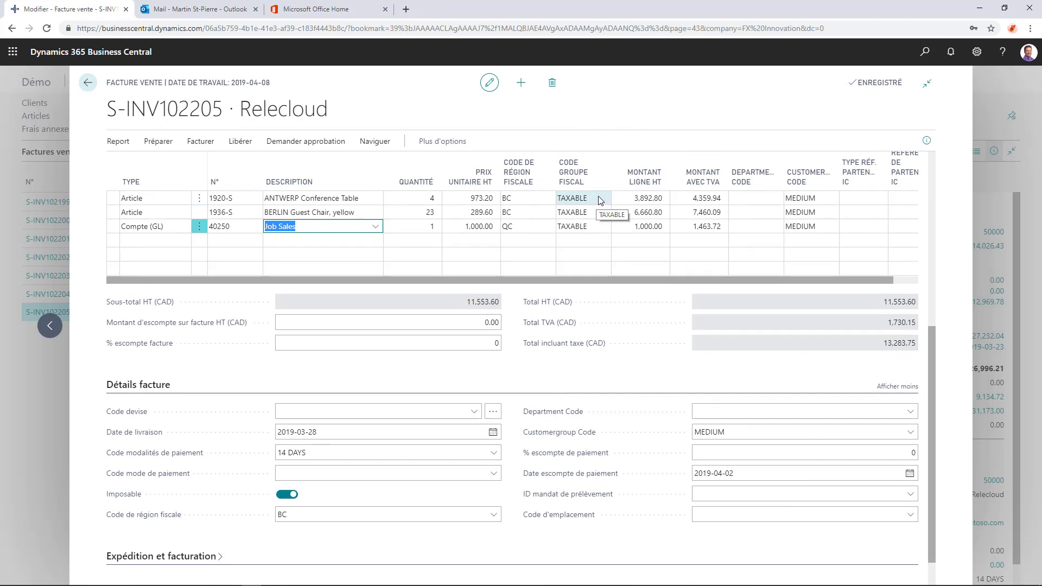
pyautogui.click(604, 227)
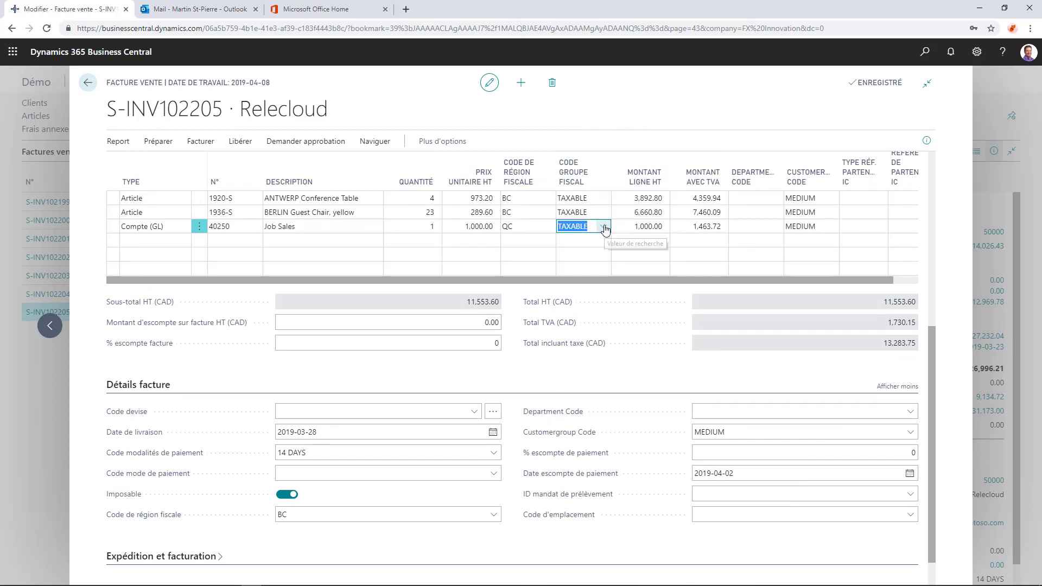
pyautogui.click(604, 226)
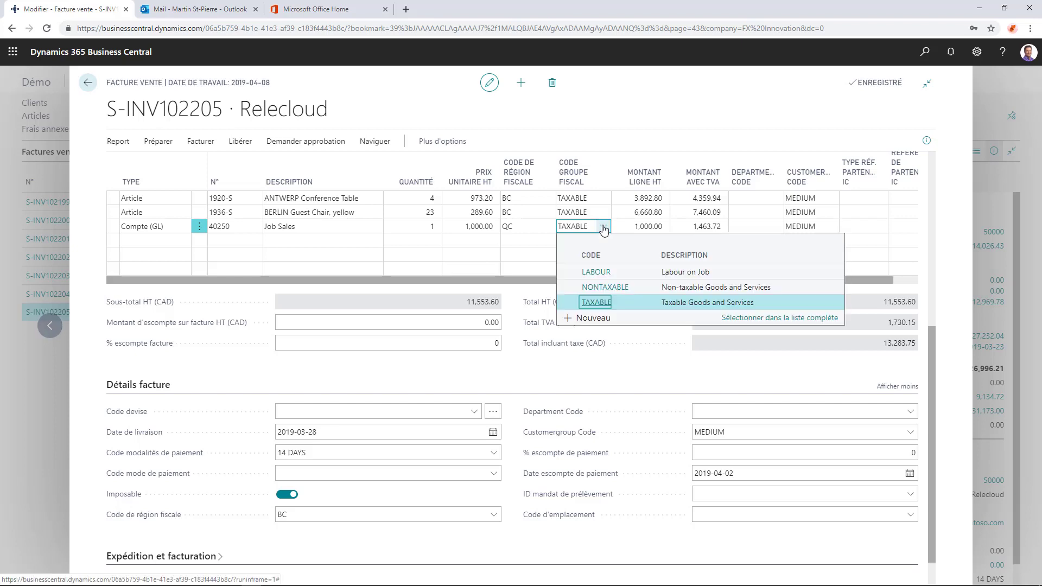
pyautogui.click(647, 289)
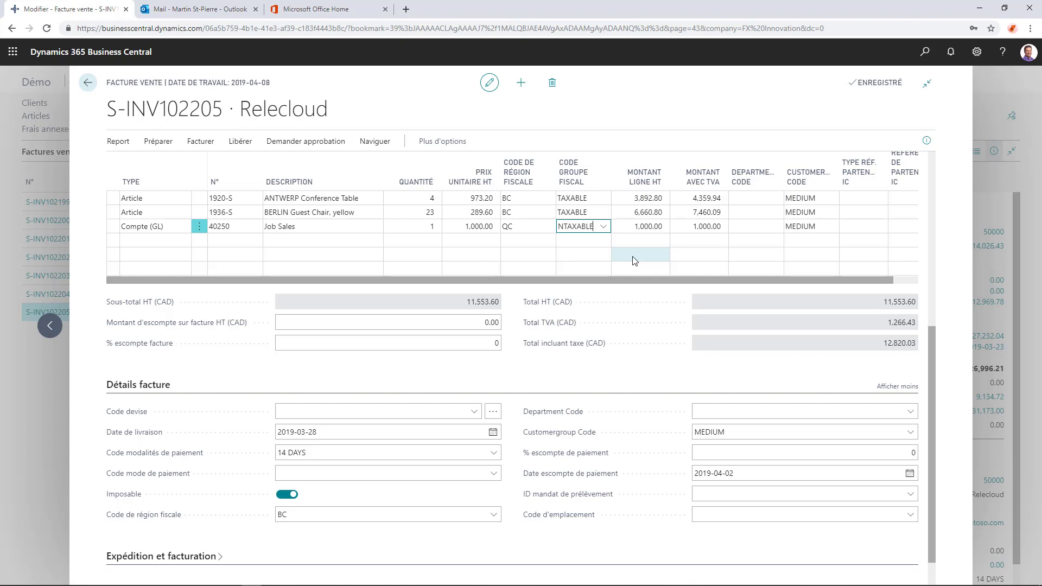
pyautogui.scroll(-2, 697, 333)
pyautogui.scroll(3, 647, 411)
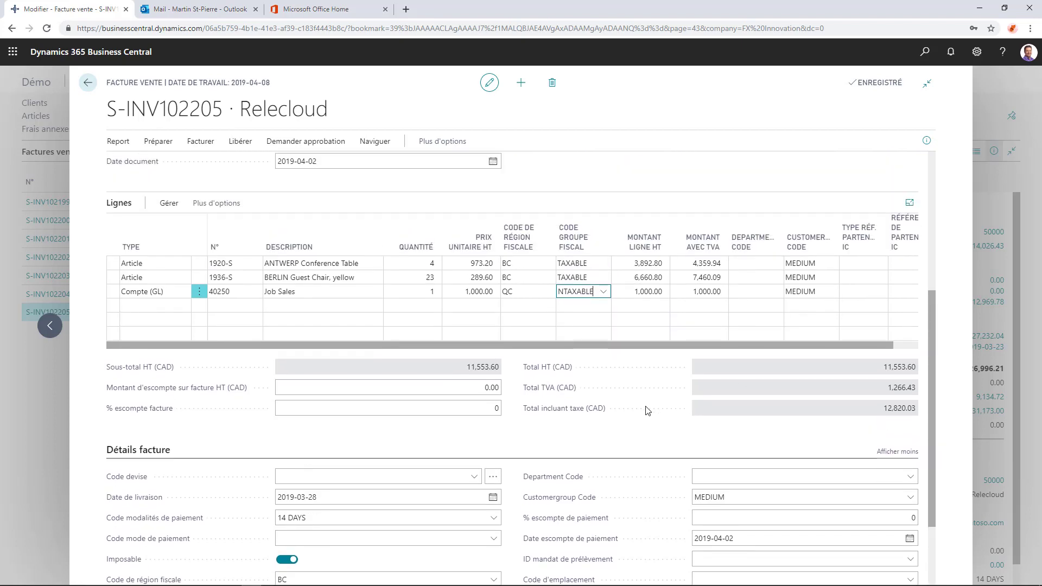
pyautogui.scroll(5, 647, 411)
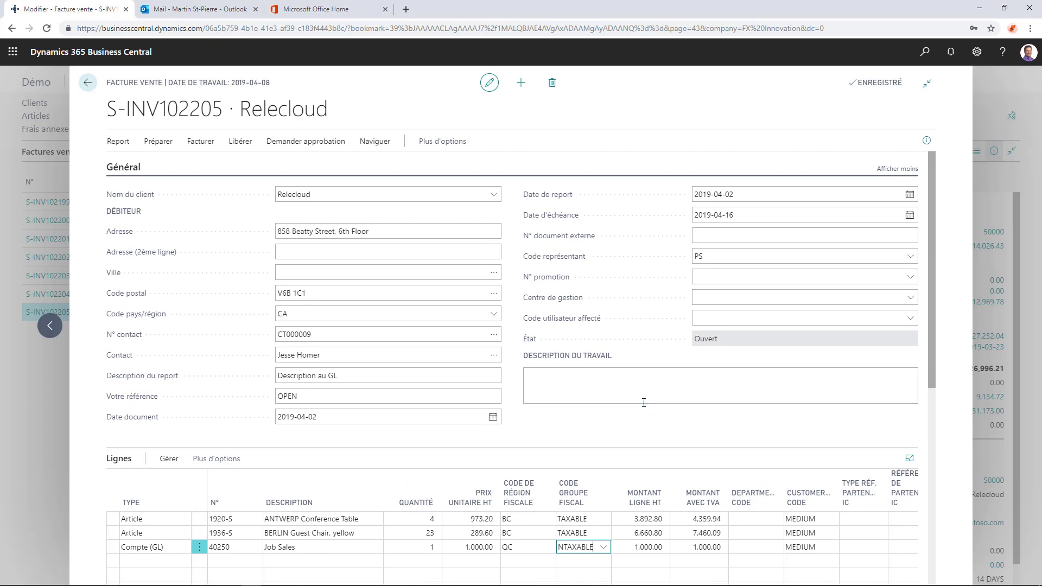
# Leave the Relecloud invoice without posting it and open the Factures ventes reportées list
pyautogui.click(88, 84)
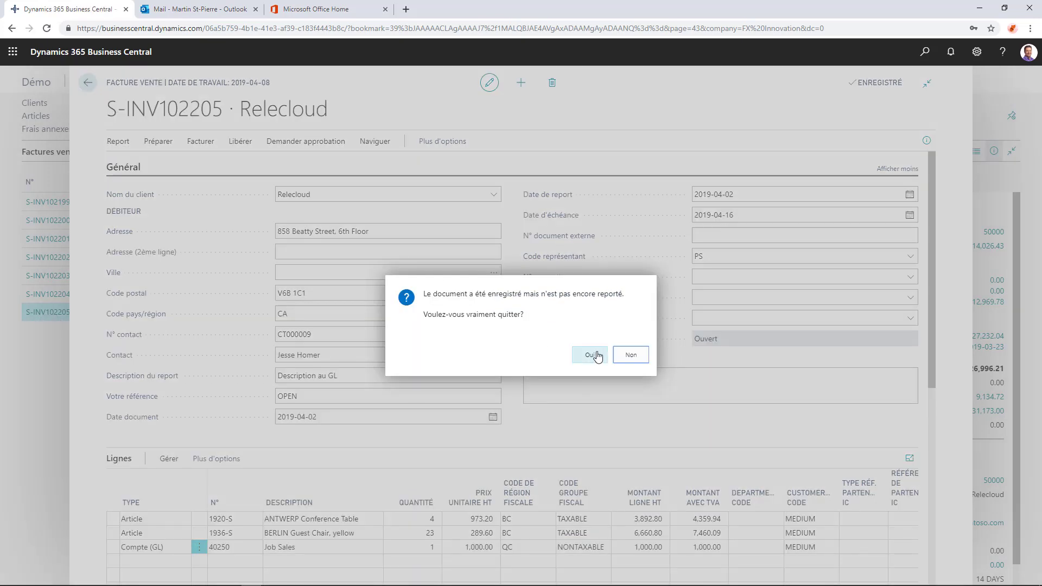
pyautogui.click(592, 355)
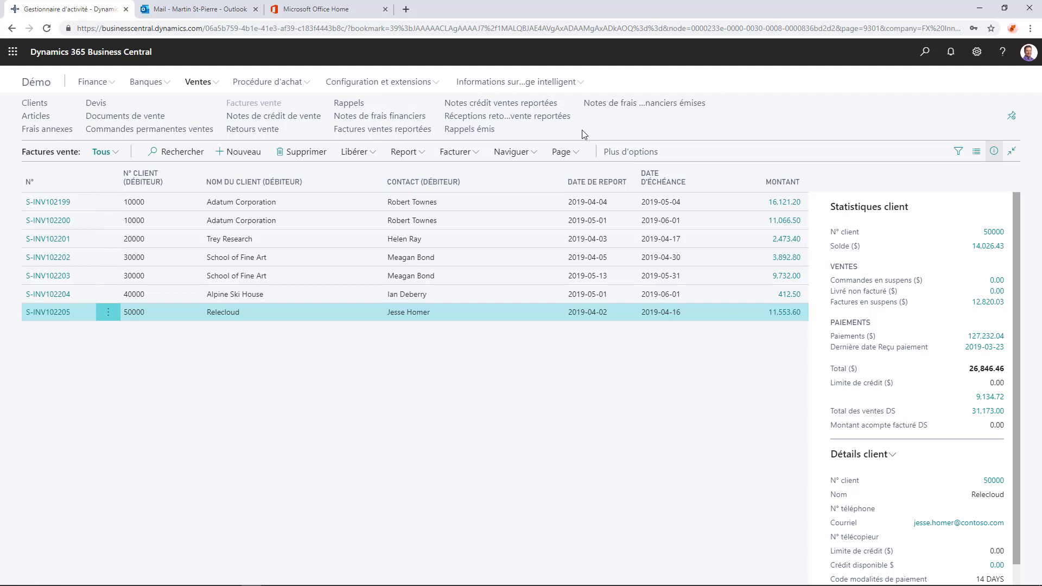
pyautogui.click(407, 130)
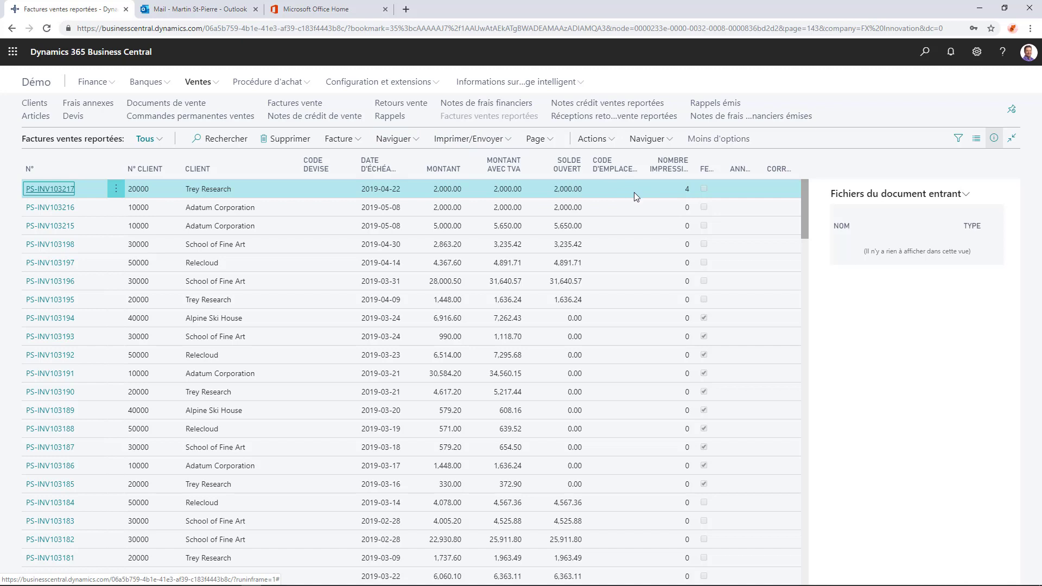
# Send the posted Trey Research invoice PS-INV103217 by e-mail with default settings and a PDF attachment
pyautogui.click(499, 140)
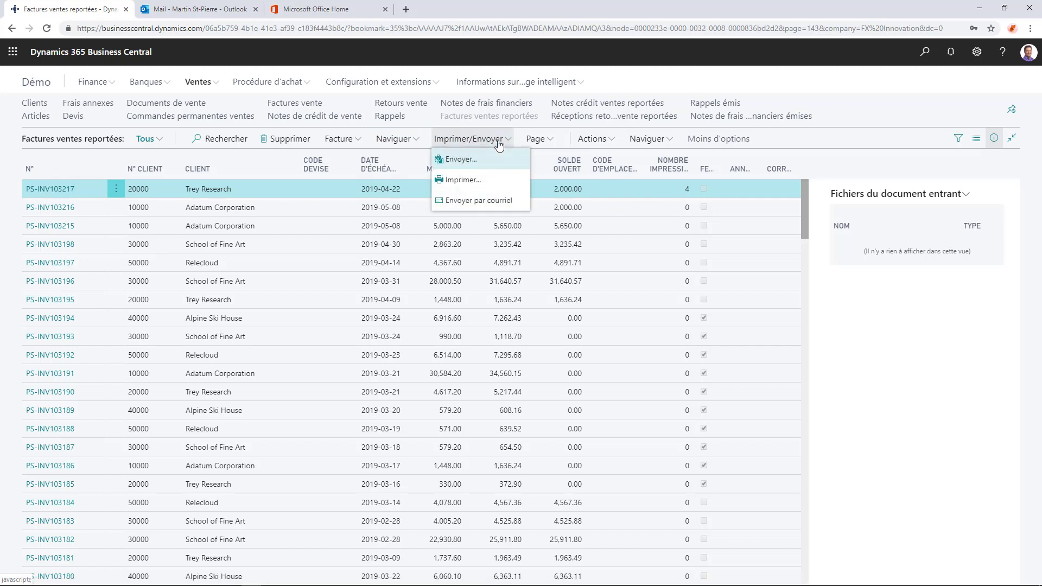
pyautogui.click(470, 161)
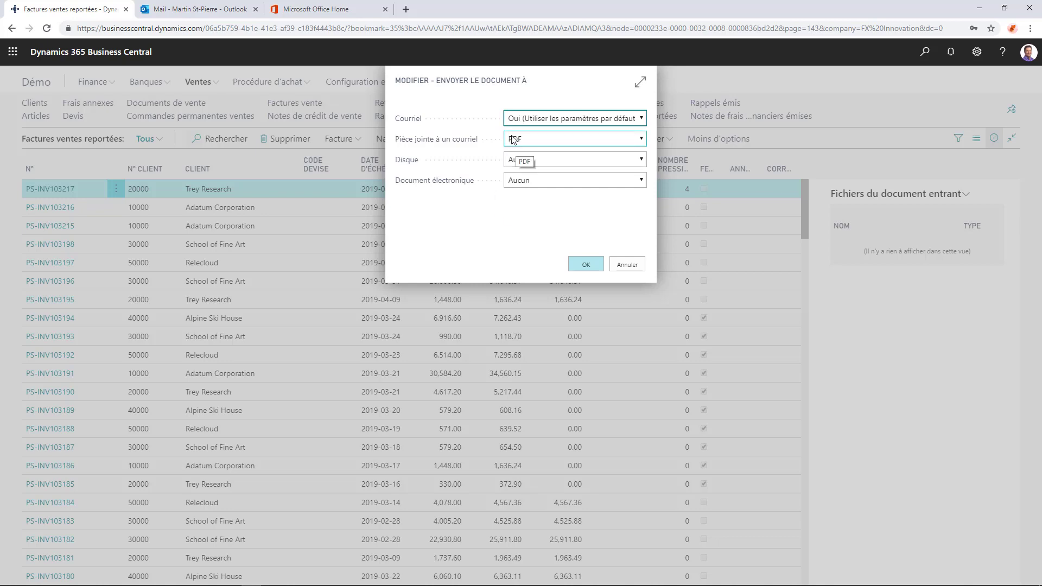
pyautogui.click(586, 264)
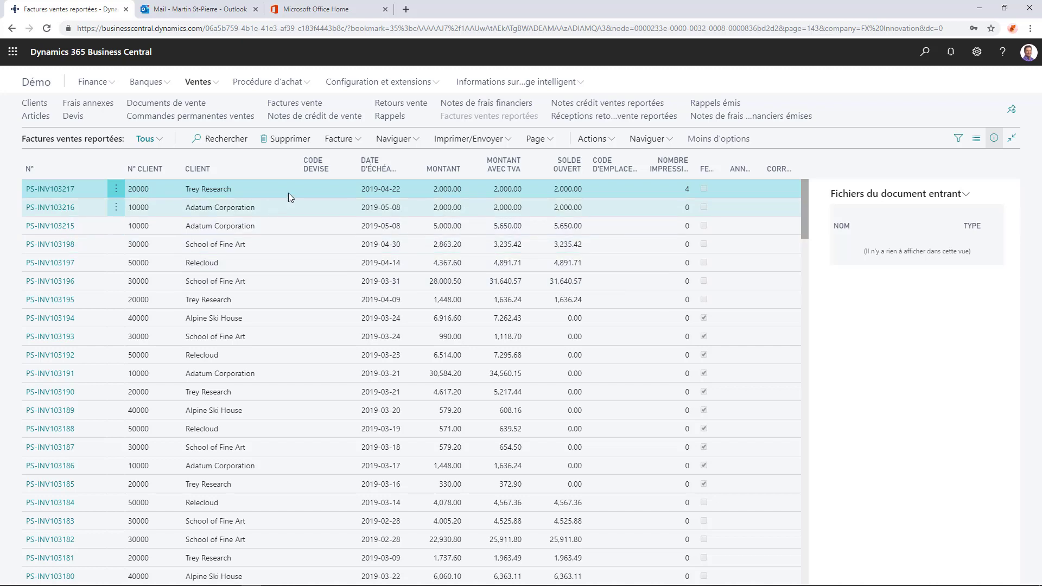
# Switch to Outlook, read the received Trey Research invoice e-mail, and preview its PDF attachment before closing the preview
pyautogui.click(171, 12)
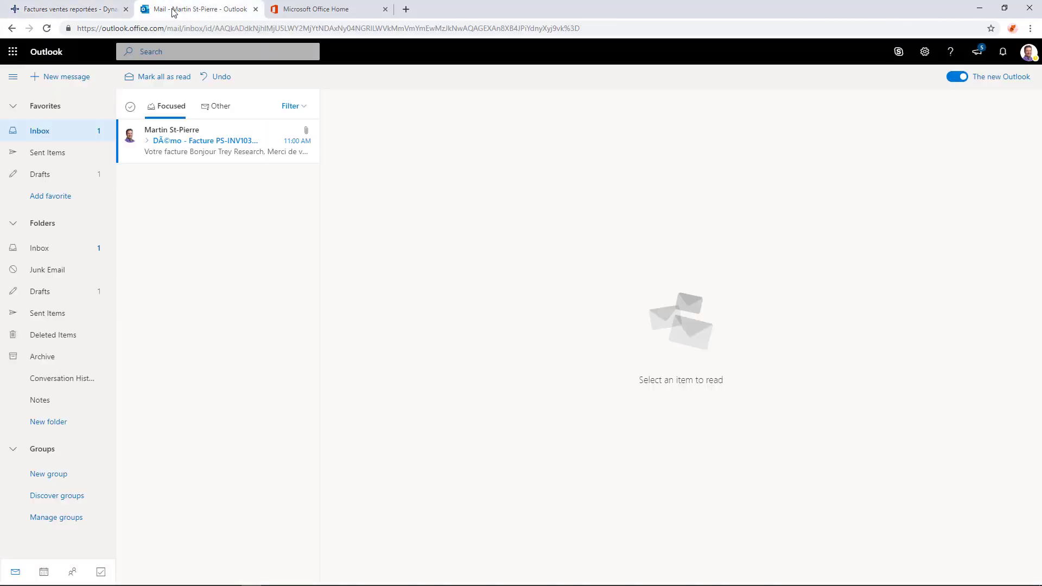
pyautogui.click(194, 139)
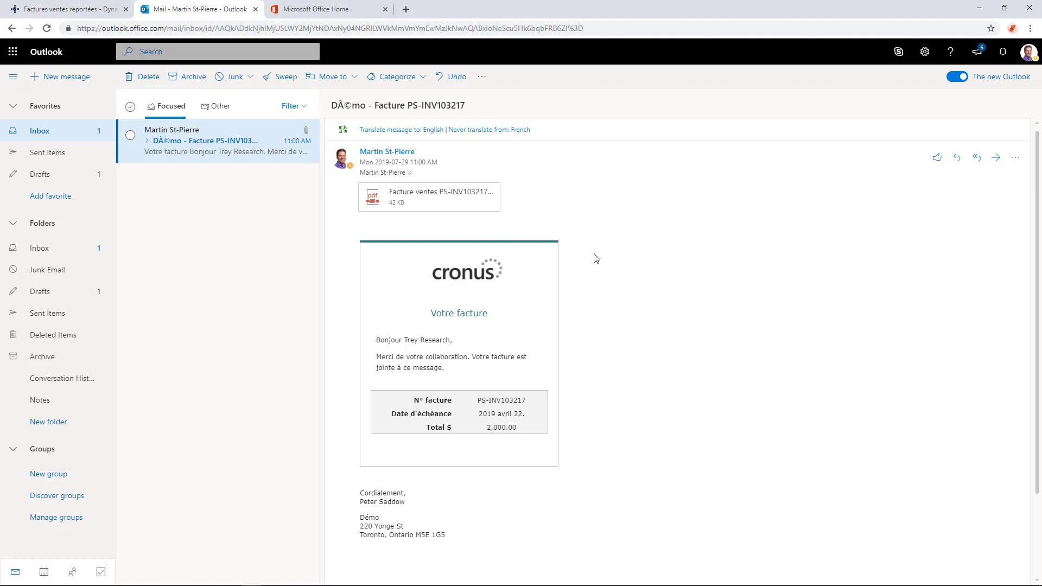
pyautogui.click(443, 207)
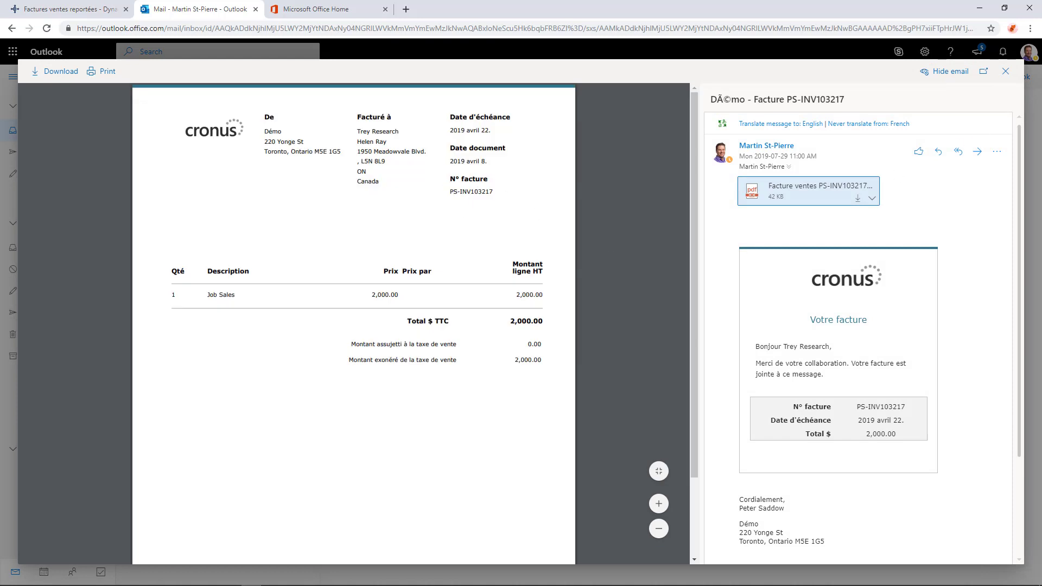
pyautogui.click(1004, 73)
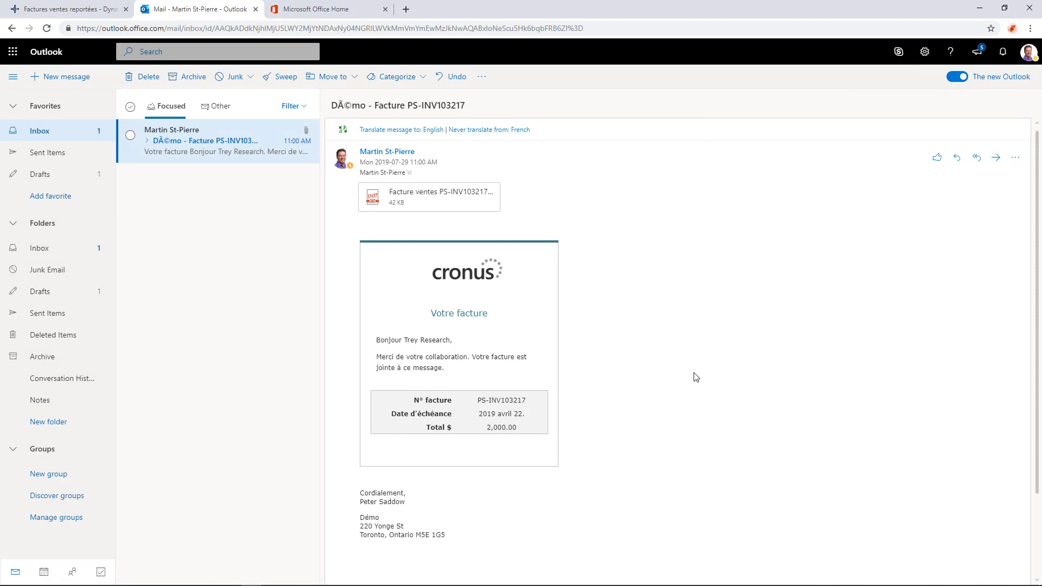
# Return to Business Central and open the Factures d'achat list from the purchasing area
pyautogui.click(60, 8)
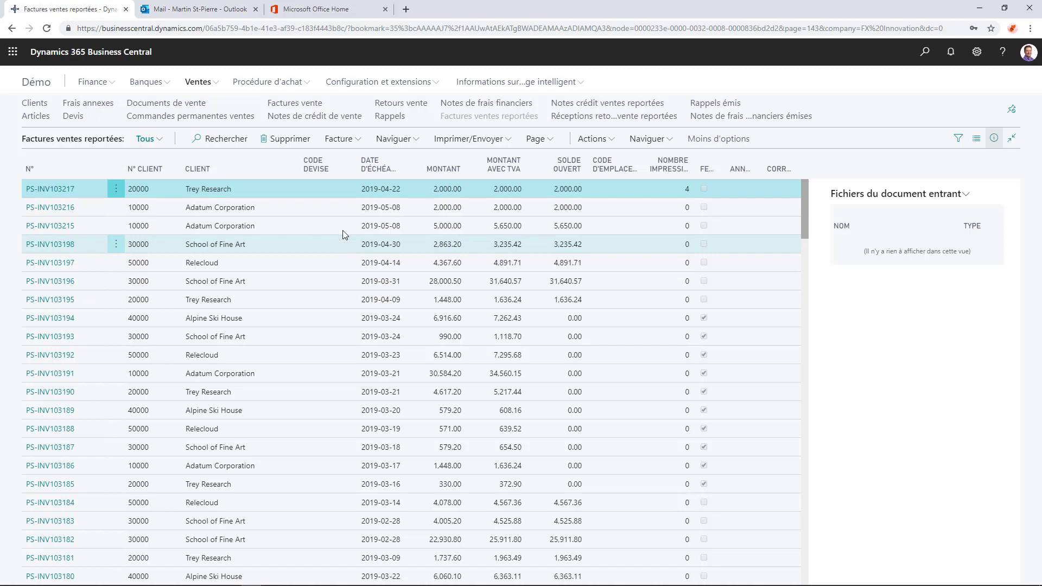
pyautogui.click(248, 86)
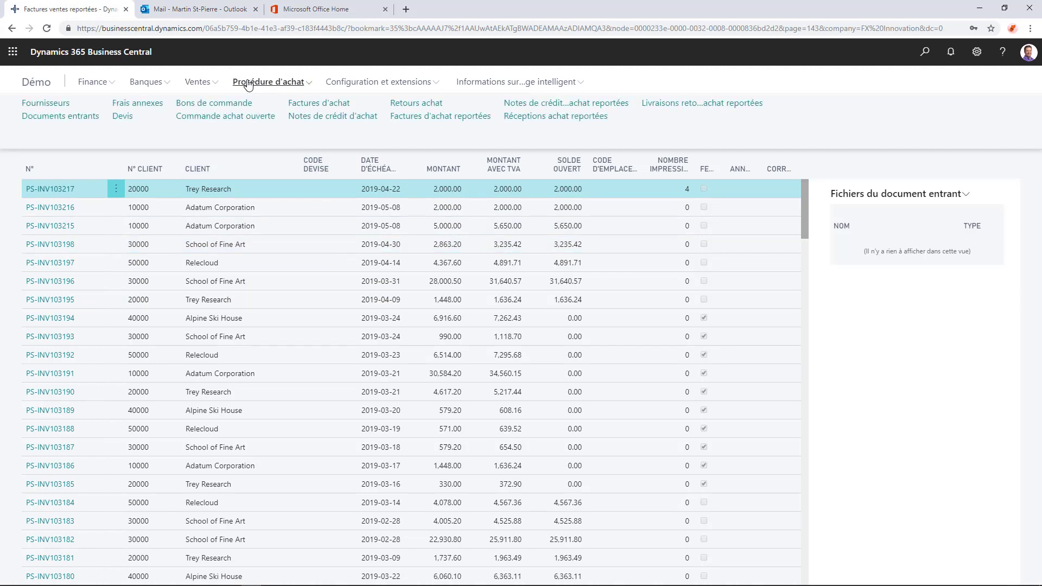
pyautogui.click(324, 107)
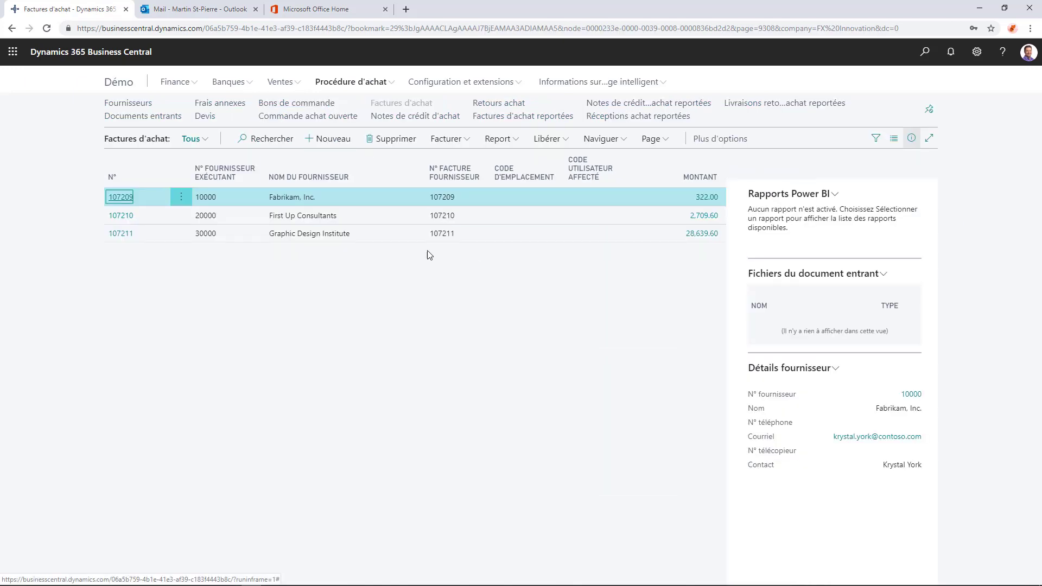
# Open the Graphic Design Institute purchase invoice, show all its general fields, and inspect the vendor invoice number
pyautogui.click(397, 241)
pyautogui.click(121, 234)
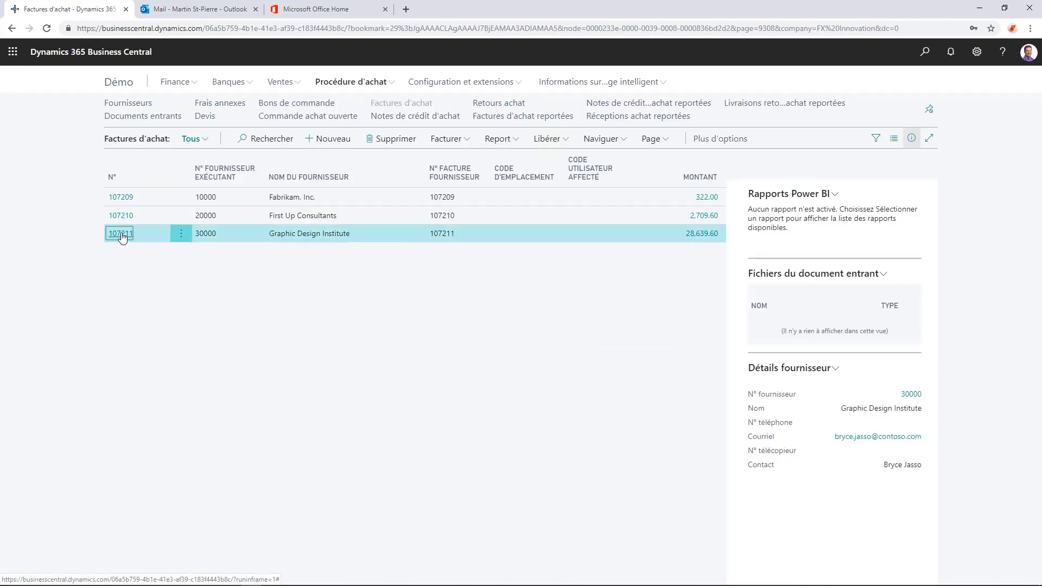
pyautogui.click(121, 234)
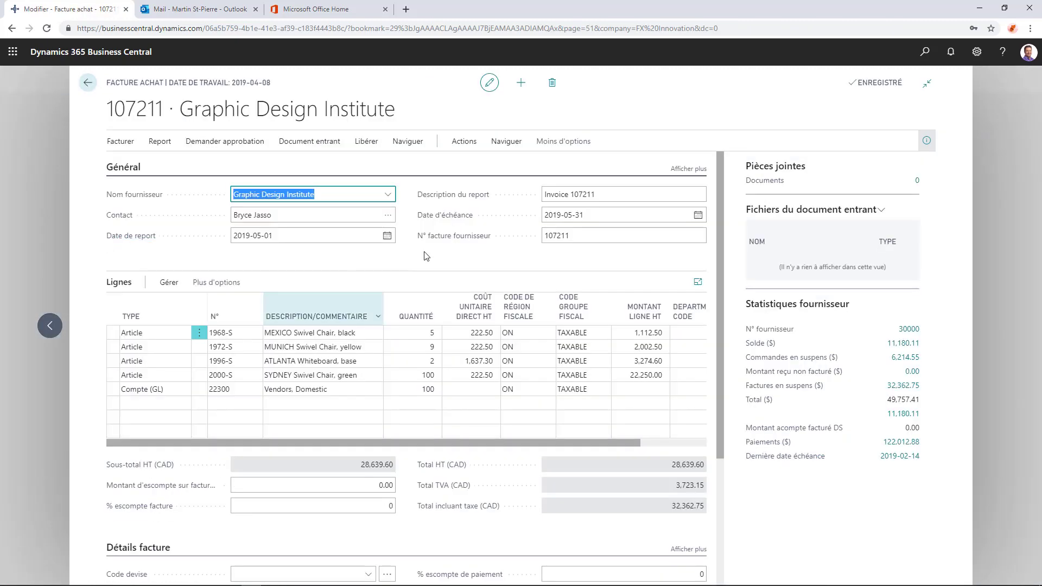
pyautogui.click(689, 169)
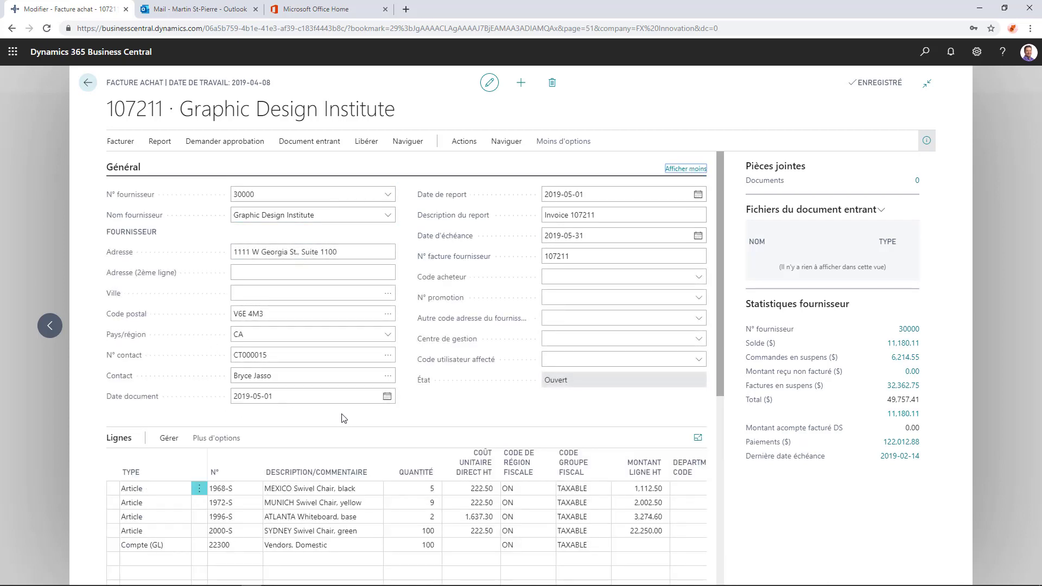
pyautogui.click(593, 258)
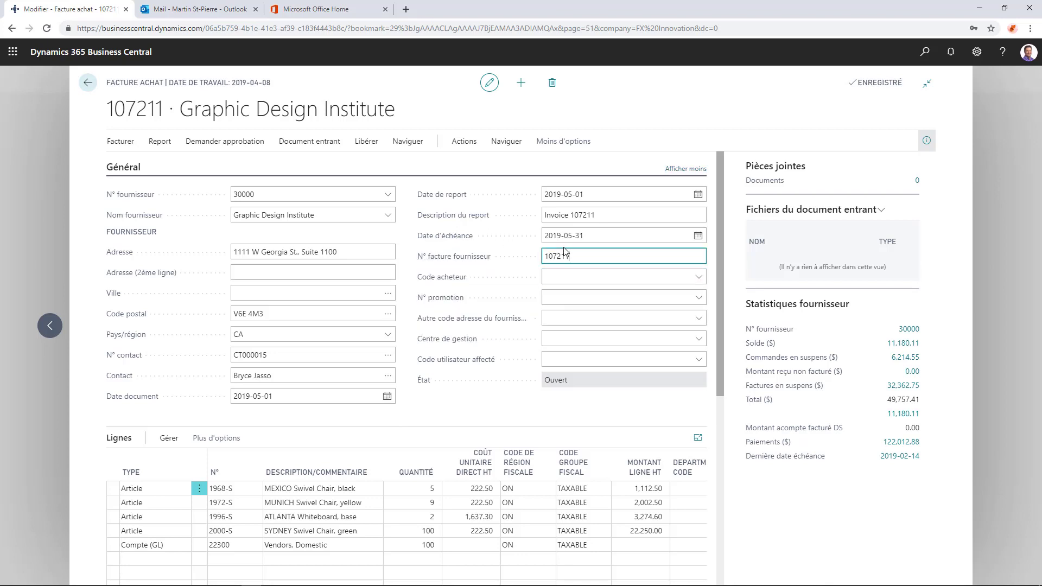
# Review the purchase invoice's lines, totals and payment terms, and leave the invoice without posting it
pyautogui.scroll(-3, 549, 285)
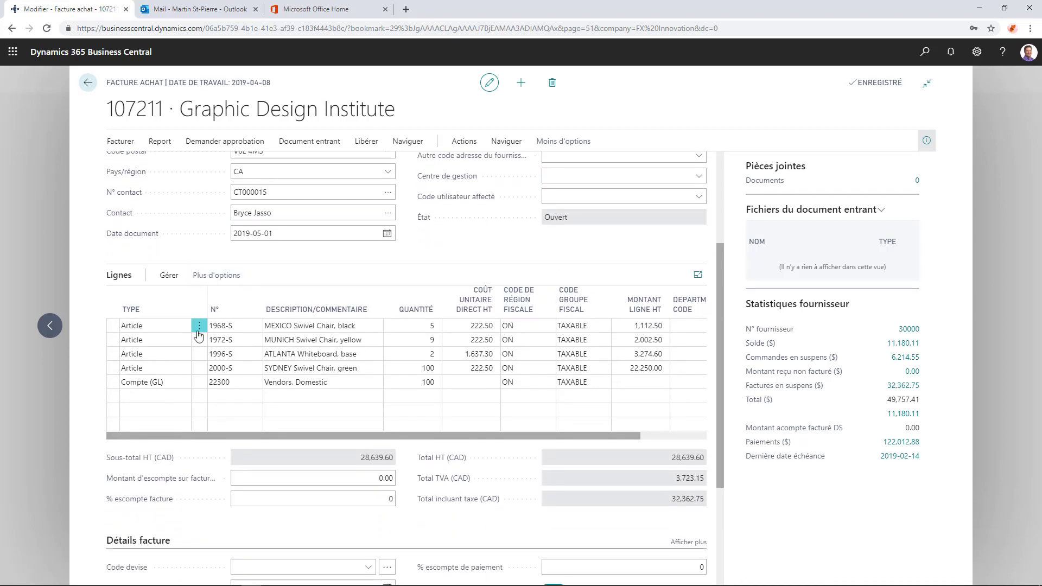
pyautogui.scroll(-1, 198, 336)
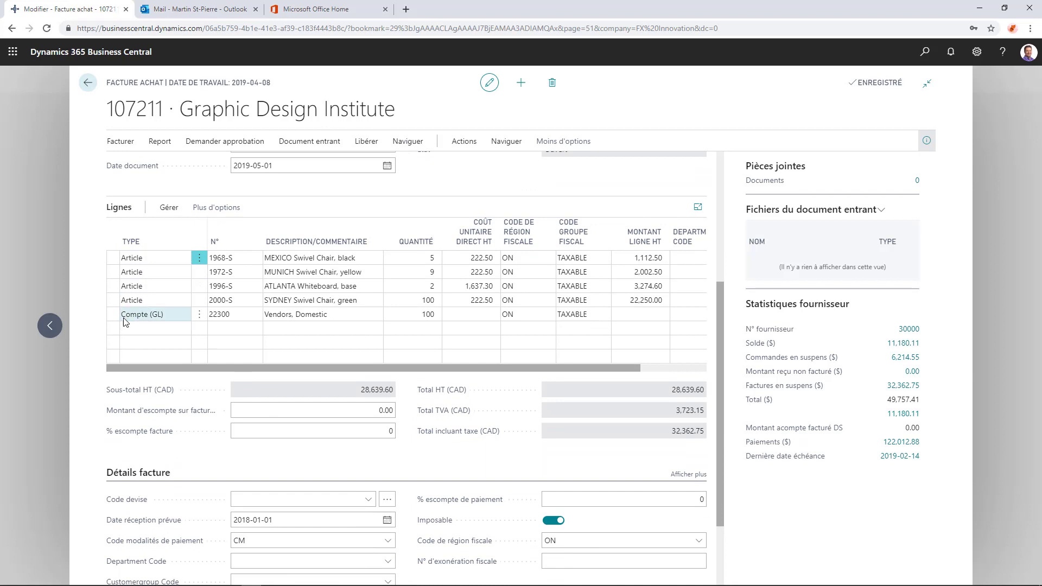
pyautogui.scroll(-2, 330, 379)
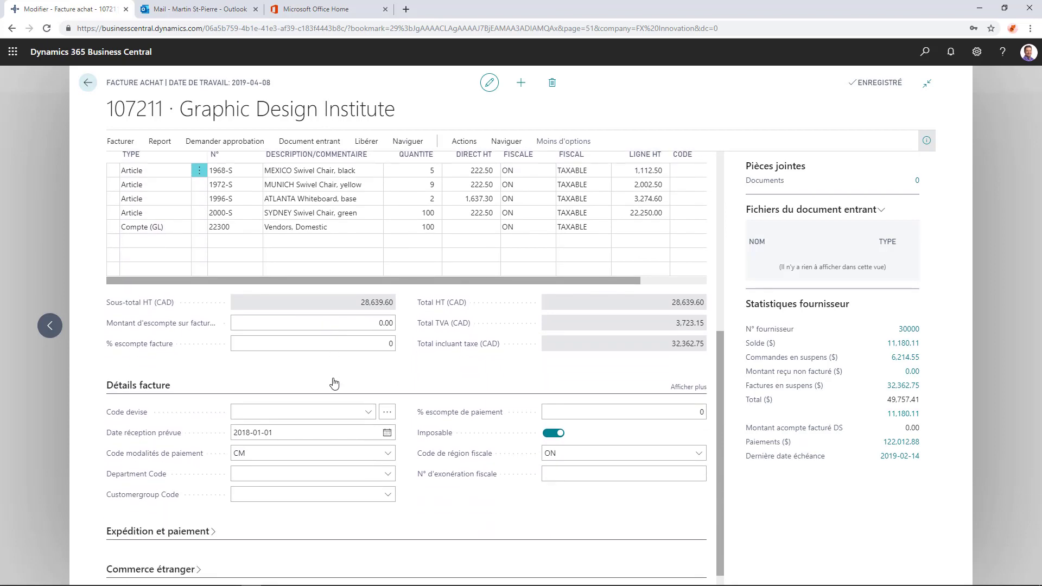
pyautogui.click(265, 457)
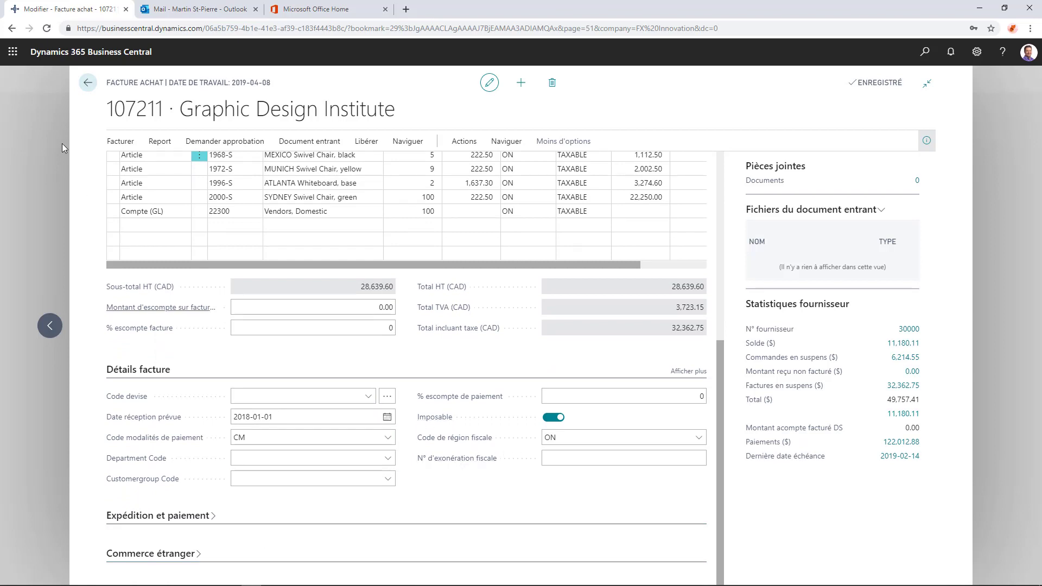
pyautogui.click(87, 83)
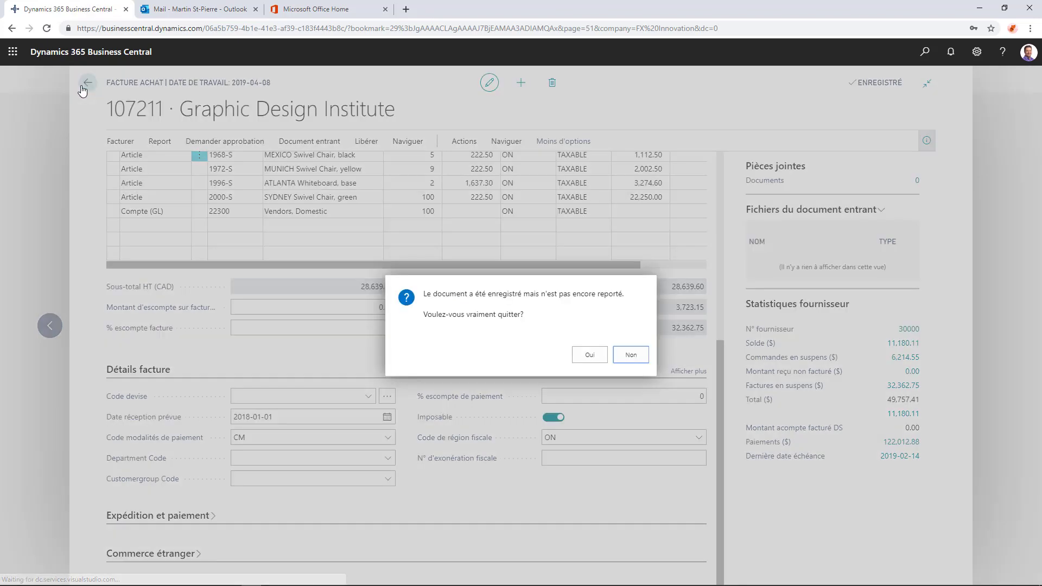
pyautogui.click(589, 354)
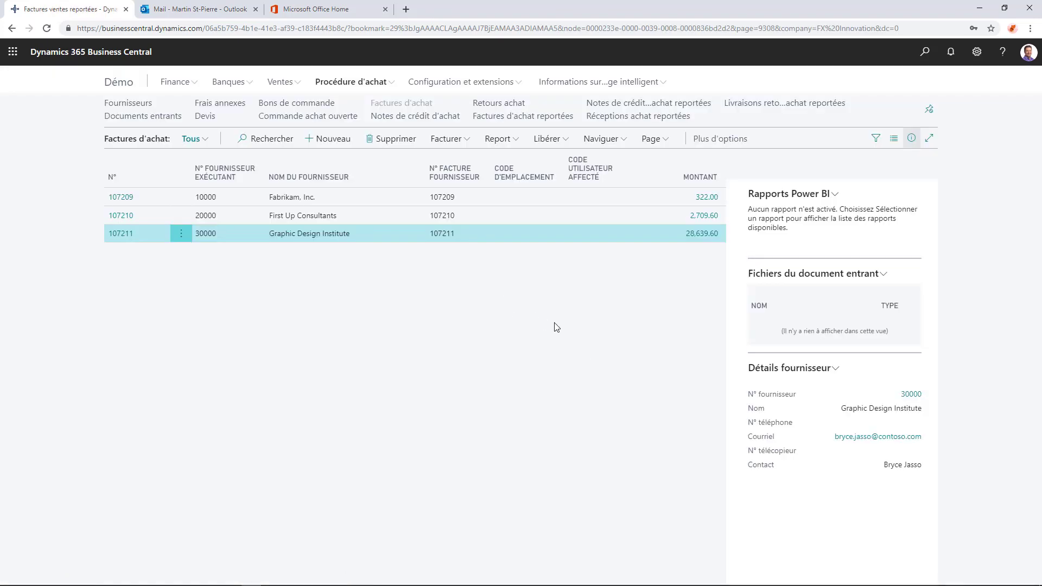
# Open the Journaux des paiements list from the banking area and open the PMT REG bank reconciliation batch
pyautogui.click(235, 83)
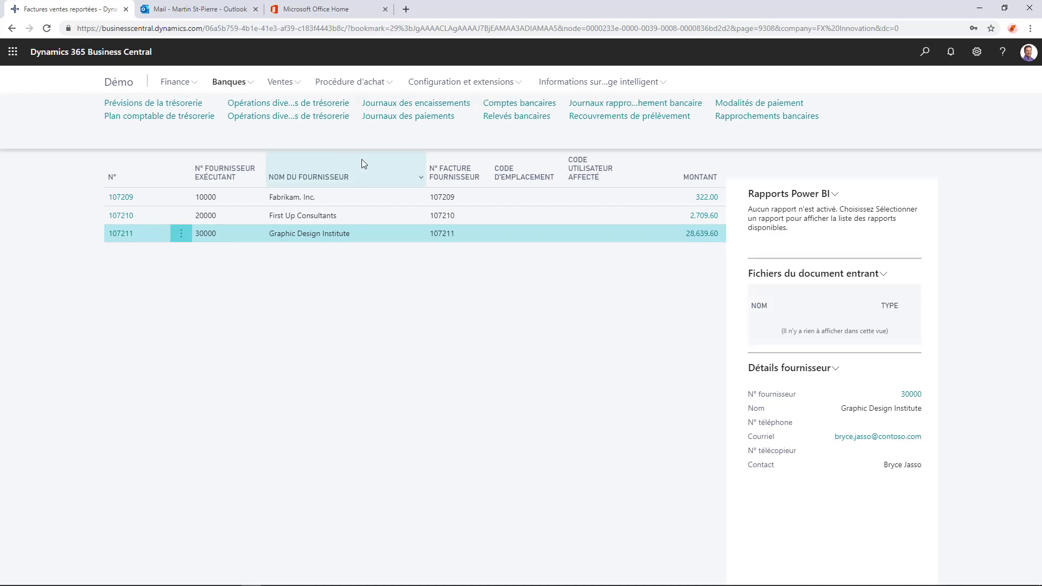
pyautogui.click(407, 117)
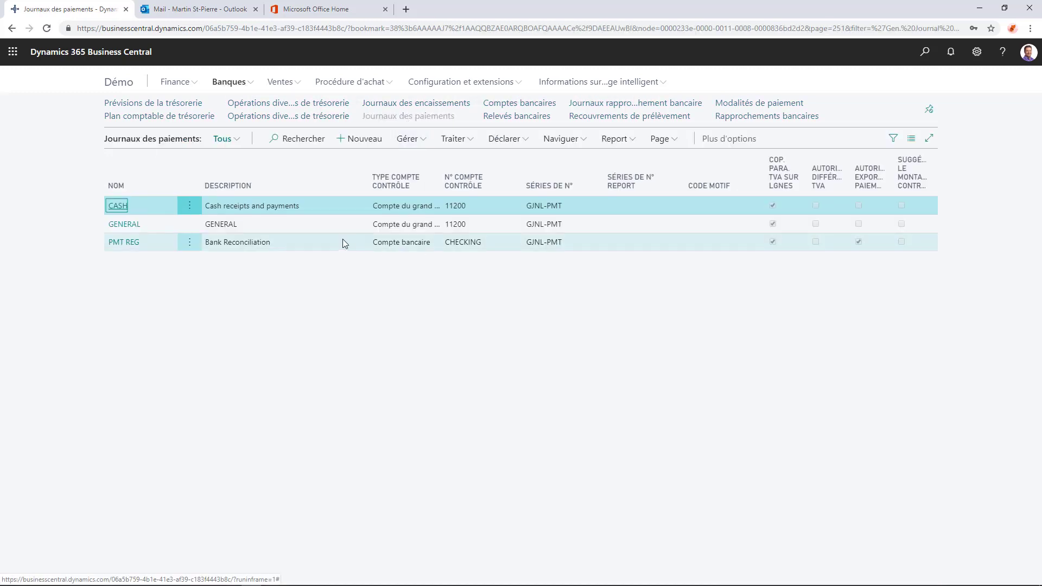
pyautogui.click(332, 243)
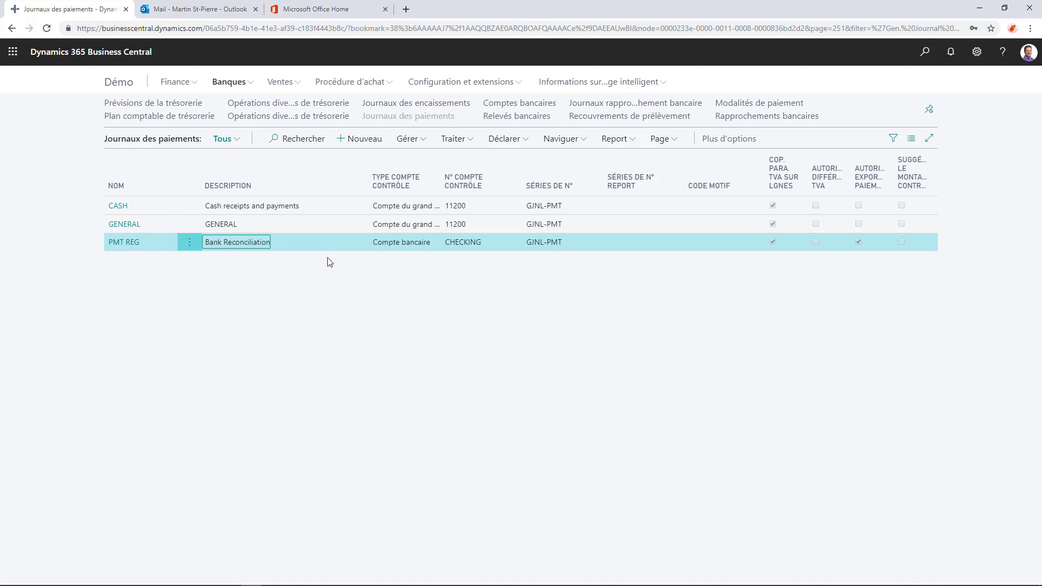
pyautogui.click(130, 246)
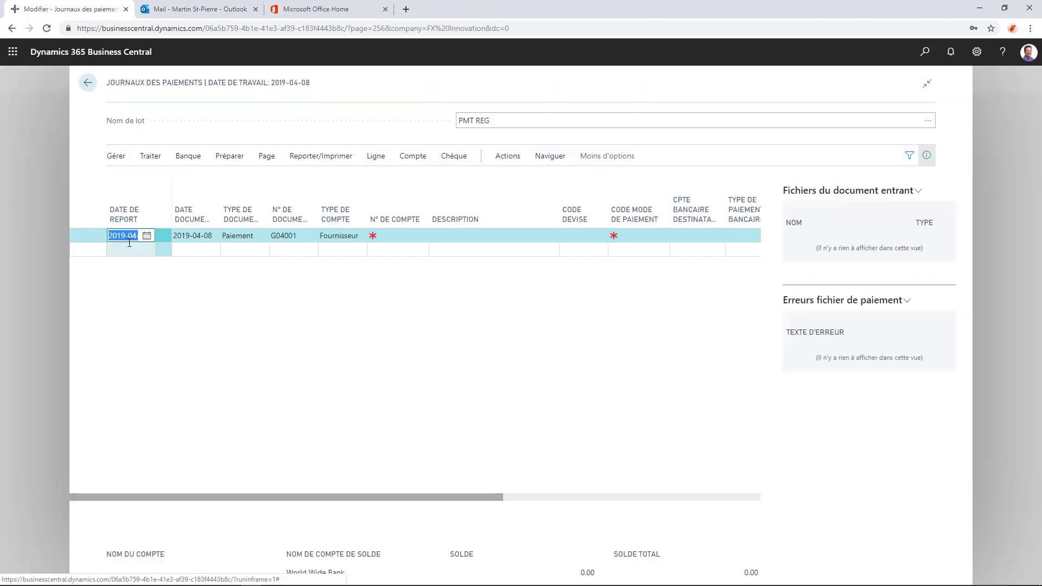
# Start the vendor payment suggestion for the journal and enable Sommaire par fournisseur, keeping the last payment date of 2019-04-08
pyautogui.click(241, 157)
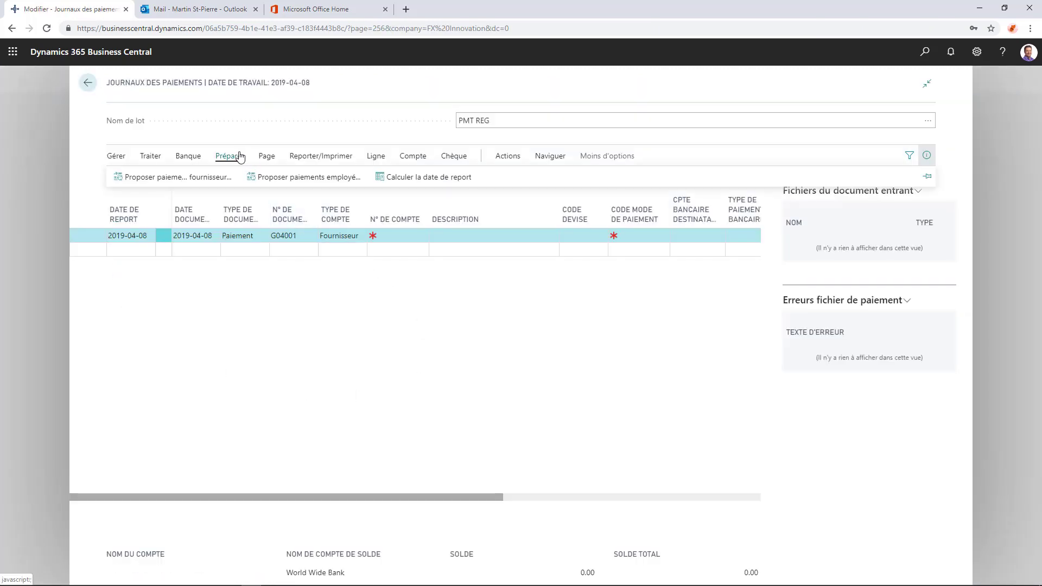
pyautogui.click(160, 179)
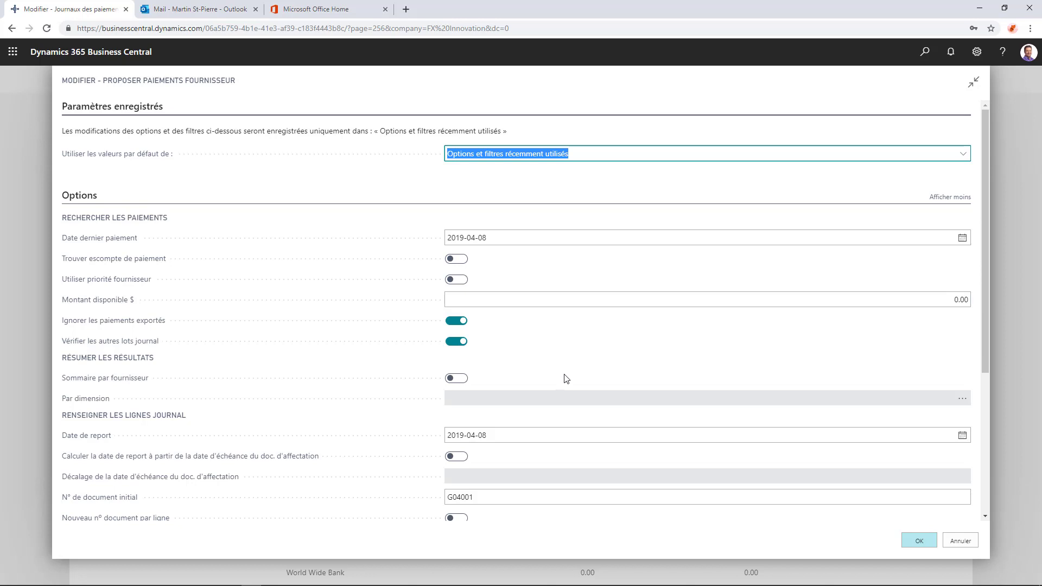
pyautogui.scroll(-1, 564, 376)
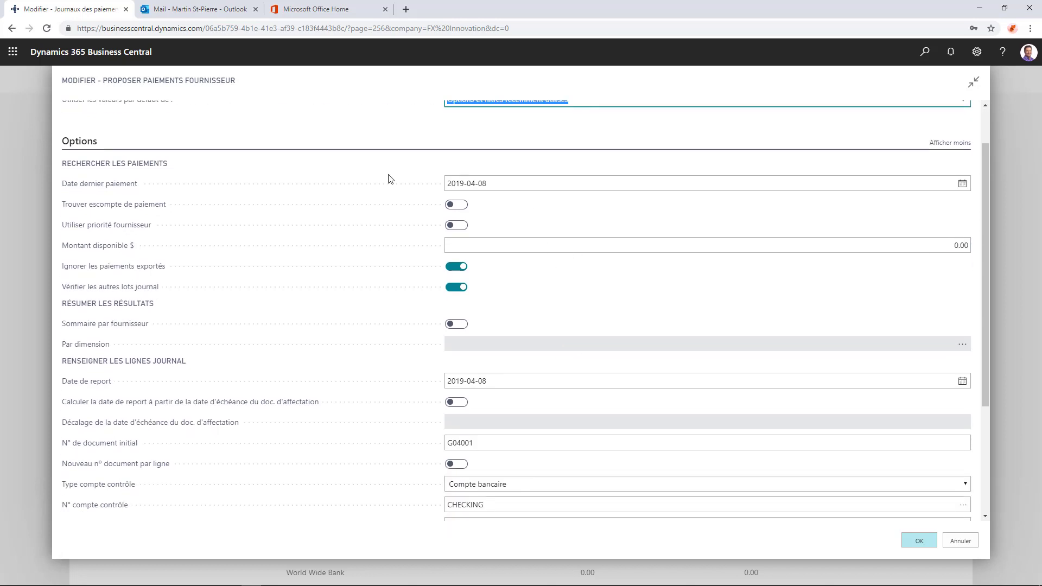
pyautogui.click(507, 183)
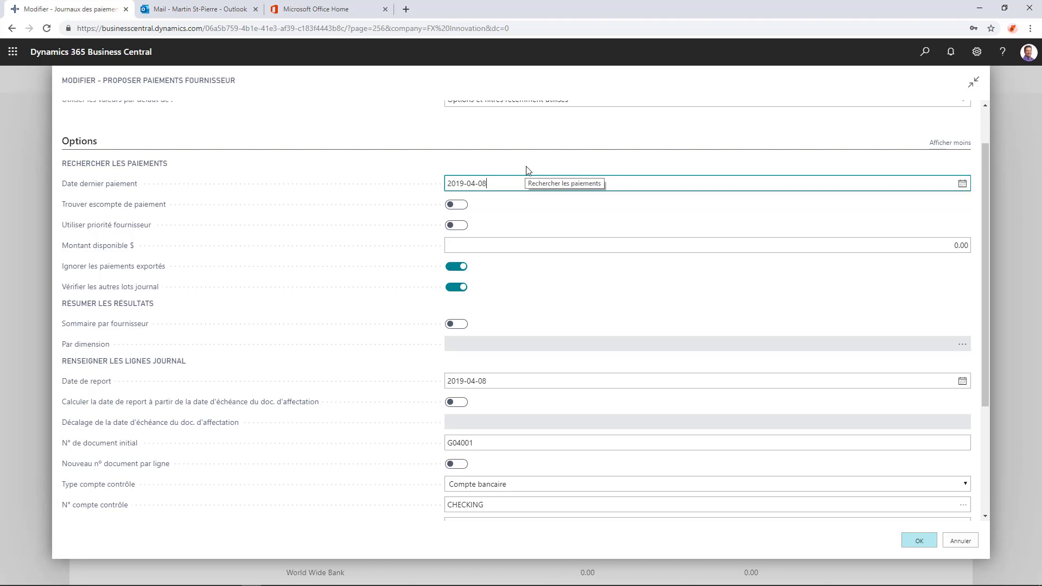
pyautogui.scroll(-1, 489, 217)
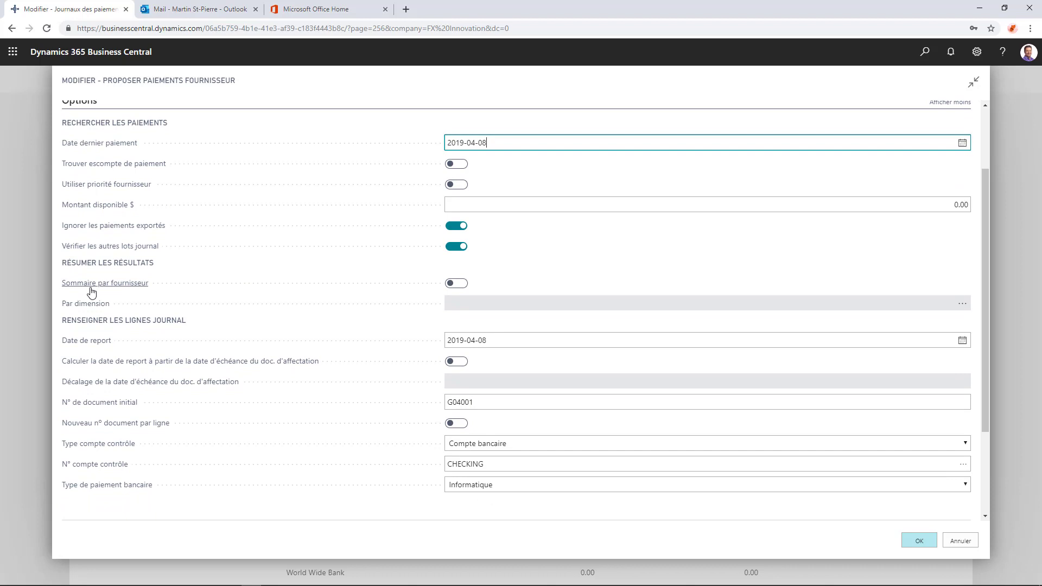
pyautogui.moveTo(91, 292)
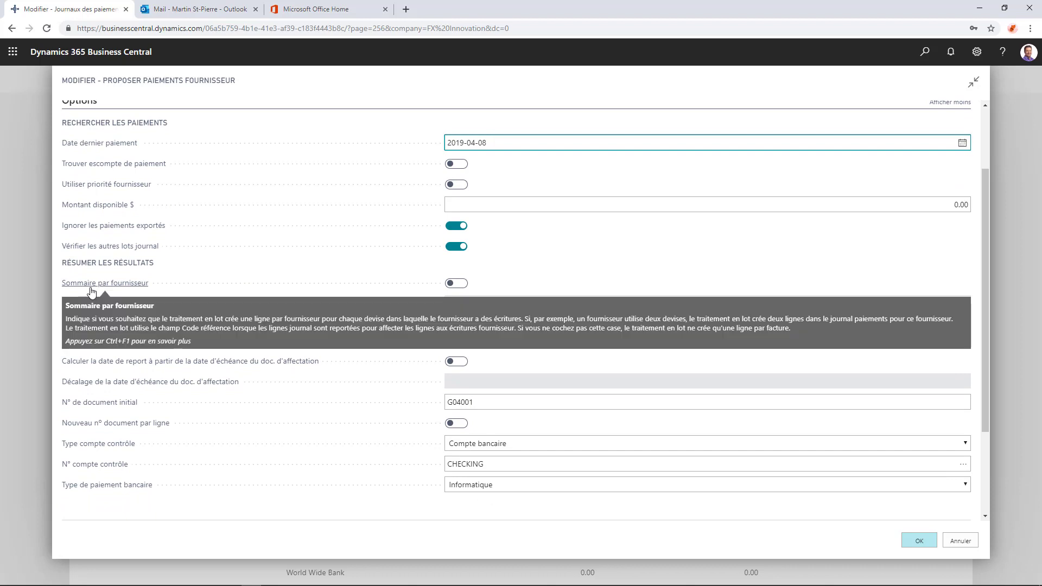
pyautogui.click(457, 288)
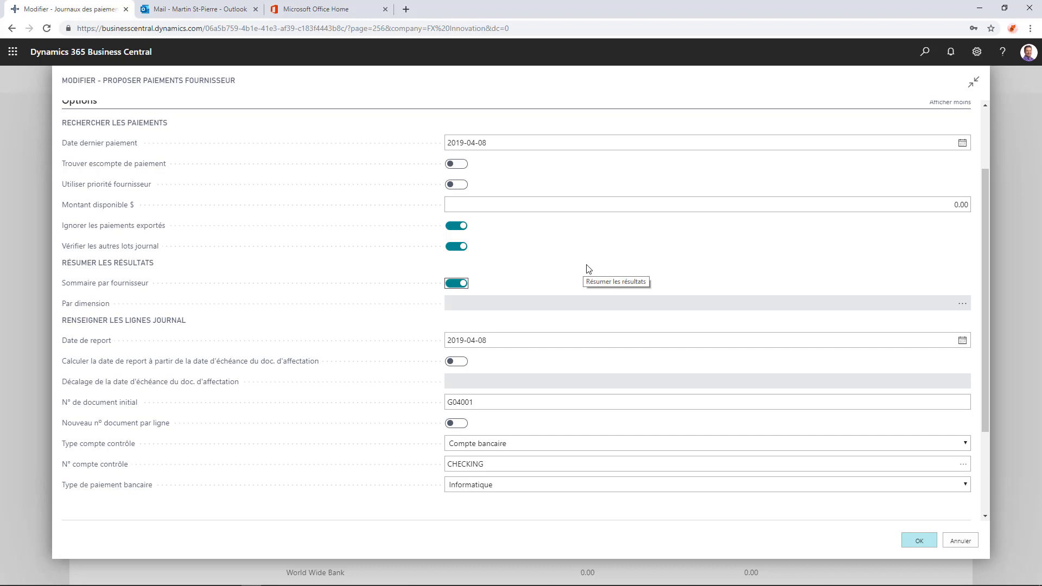
# Examine the suggestion's posting date, balancing account type and number, and bank payment type without changing them
pyautogui.scroll(-1, 583, 268)
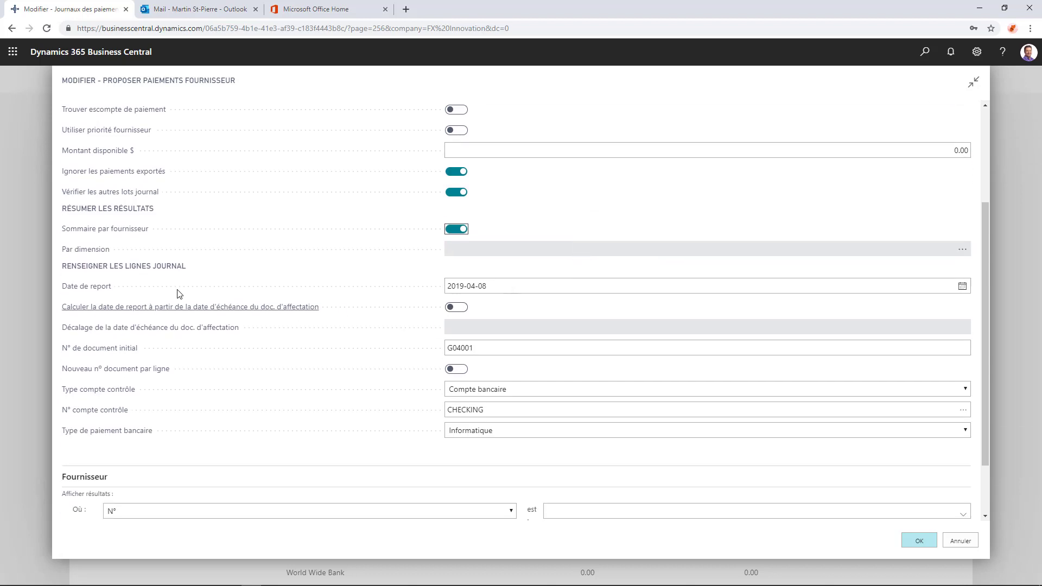
pyautogui.click(516, 288)
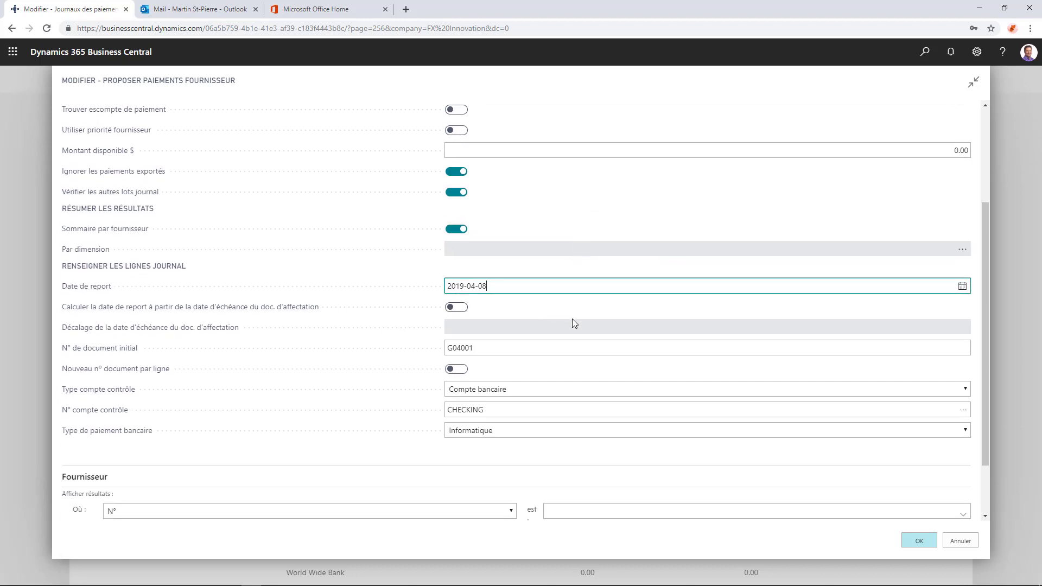
pyautogui.scroll(1, 574, 318)
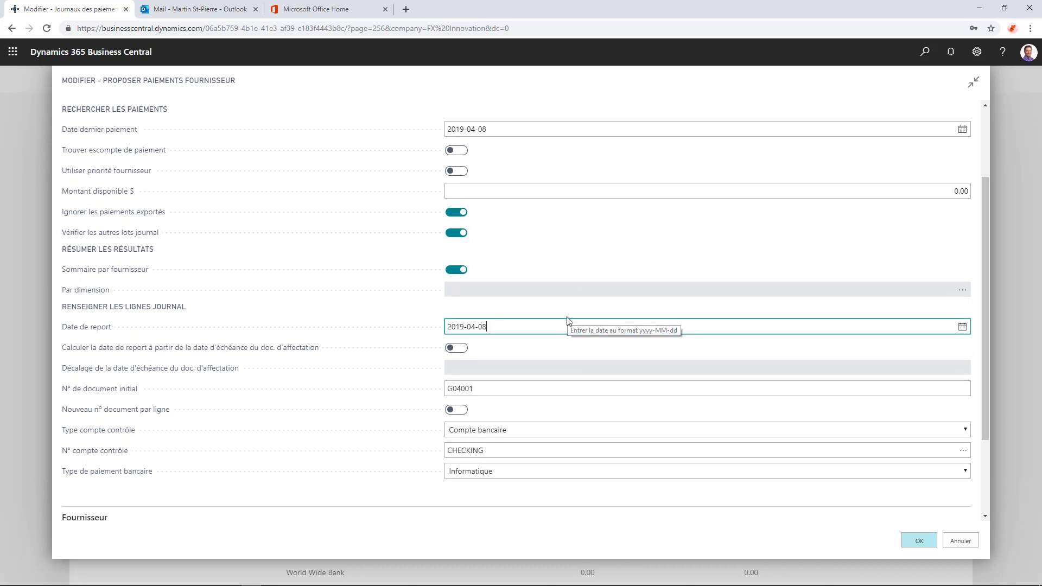
pyautogui.scroll(-1, 527, 388)
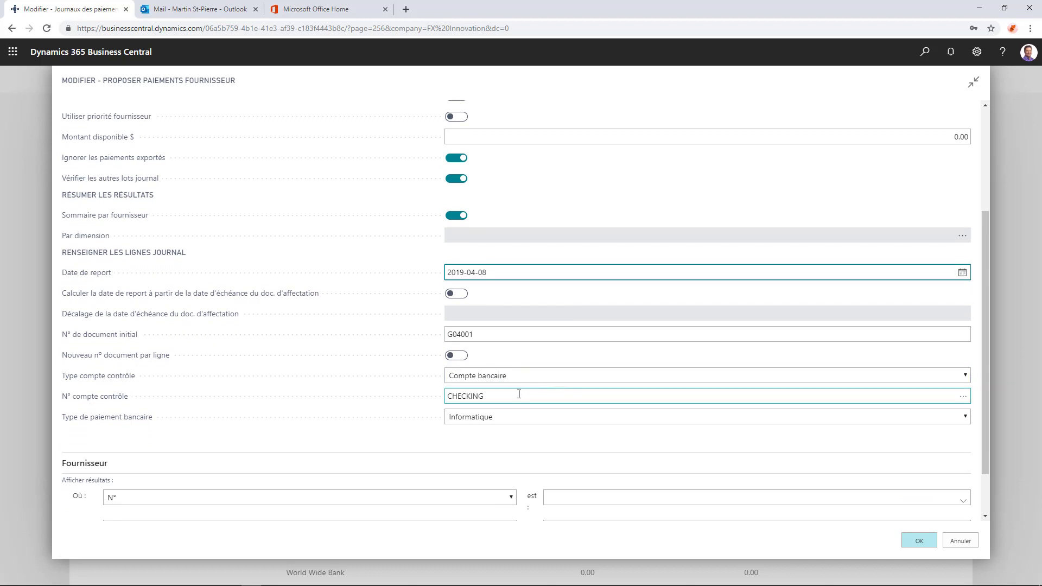
pyautogui.click(509, 395)
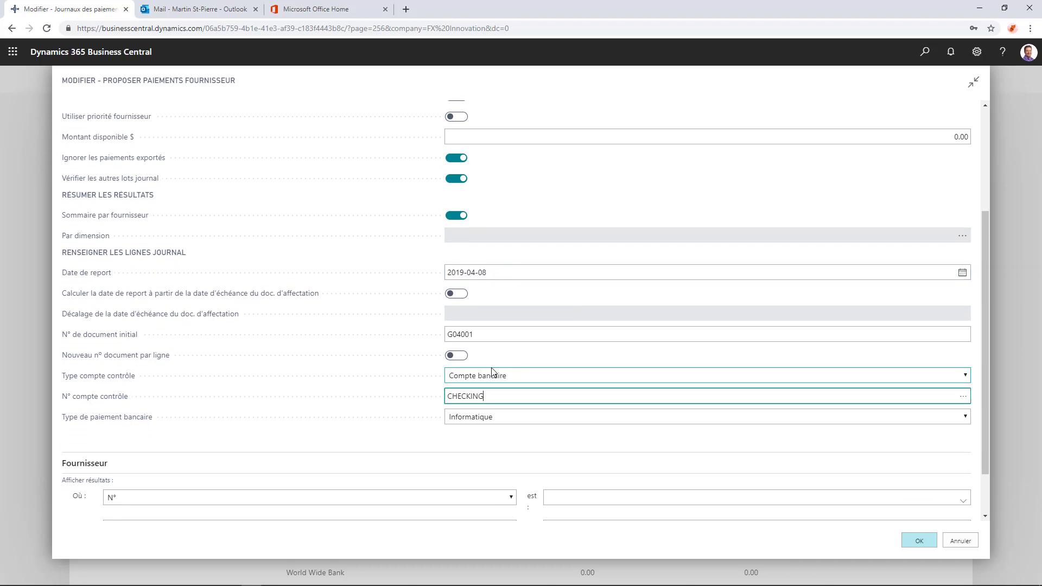
pyautogui.click(525, 376)
pyautogui.click(525, 373)
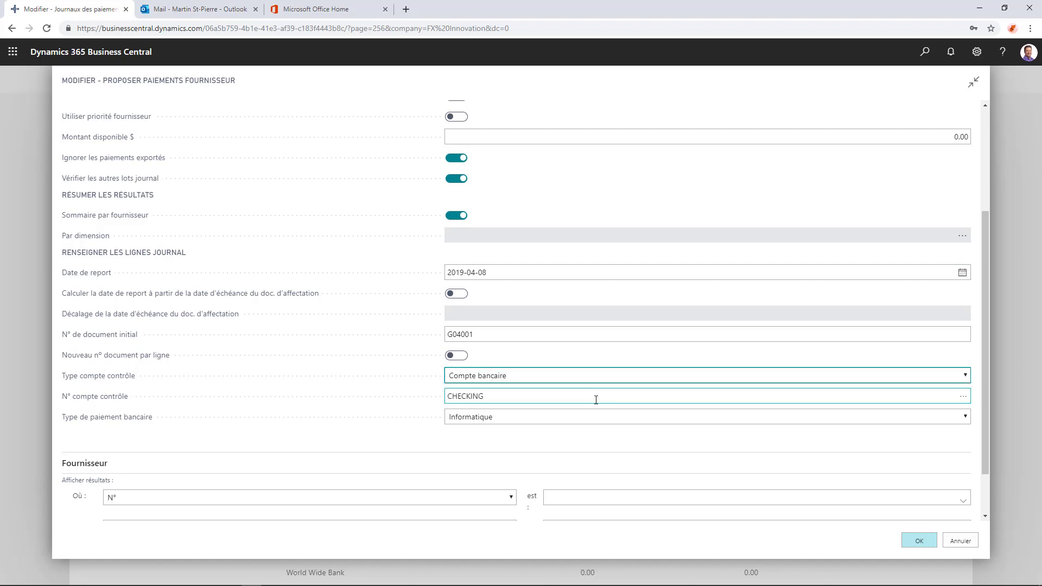
pyautogui.click(553, 393)
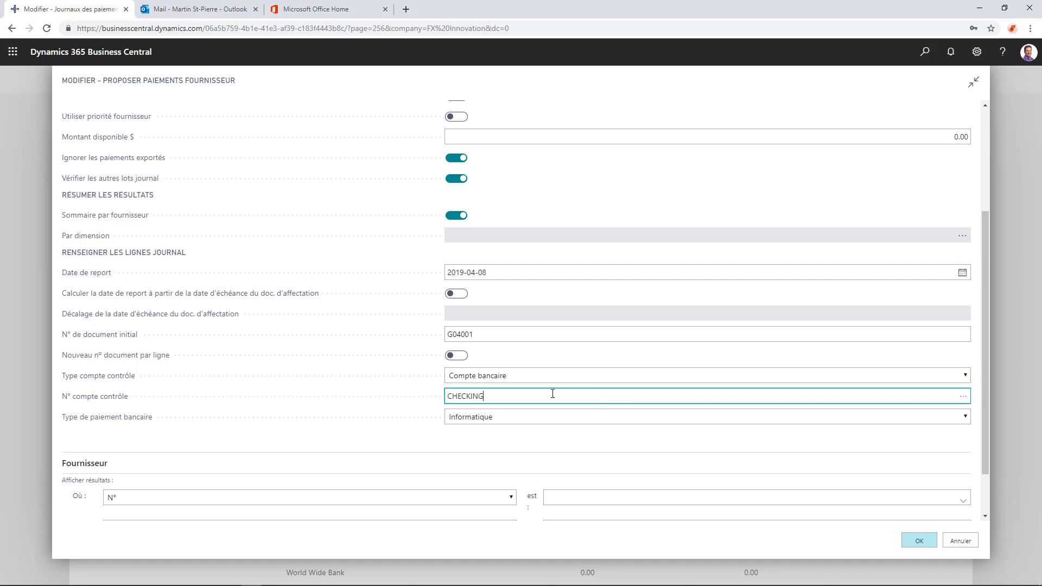
pyautogui.click(532, 422)
pyautogui.click(531, 426)
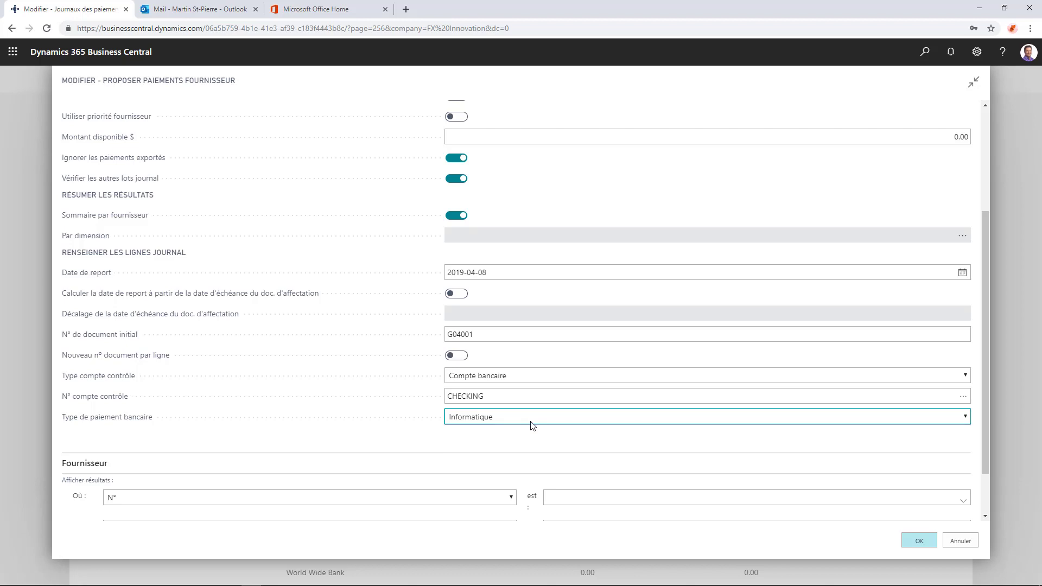
pyautogui.click(555, 439)
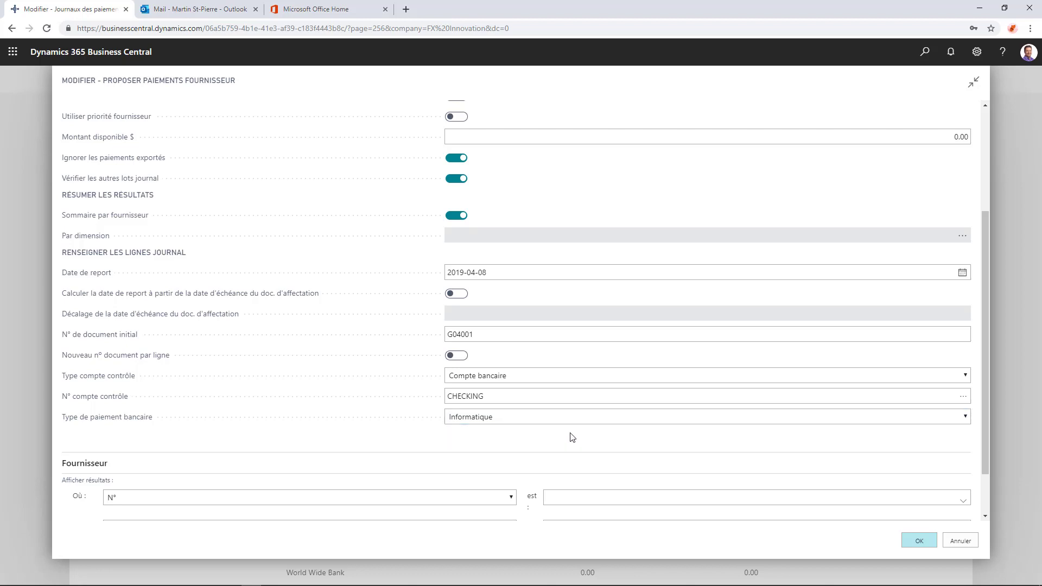
# Try filtering the suggested vendor payments by the payment method code CHEQUE
pyautogui.scroll(-1, 603, 423)
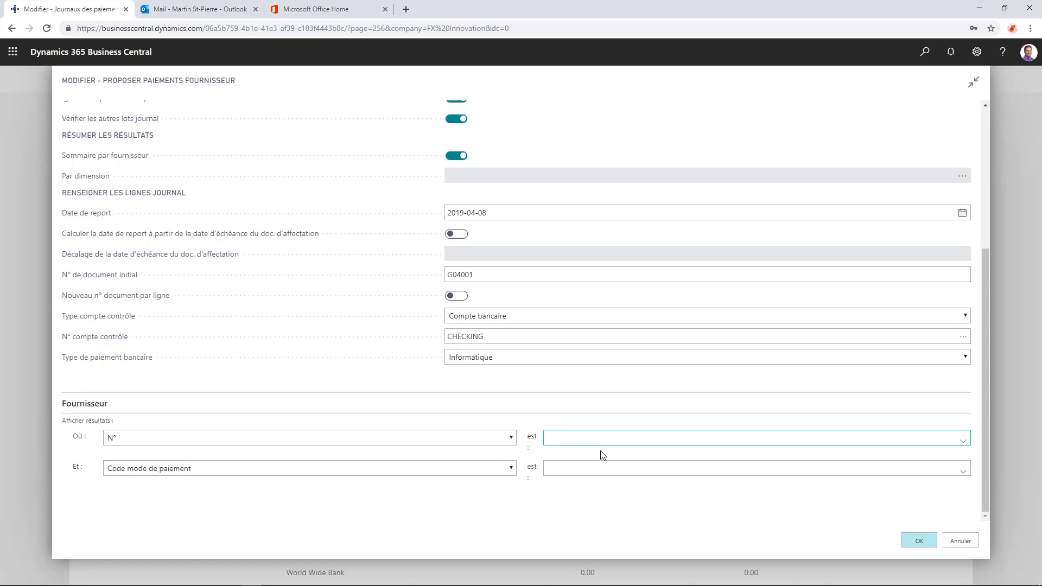
pyautogui.click(597, 470)
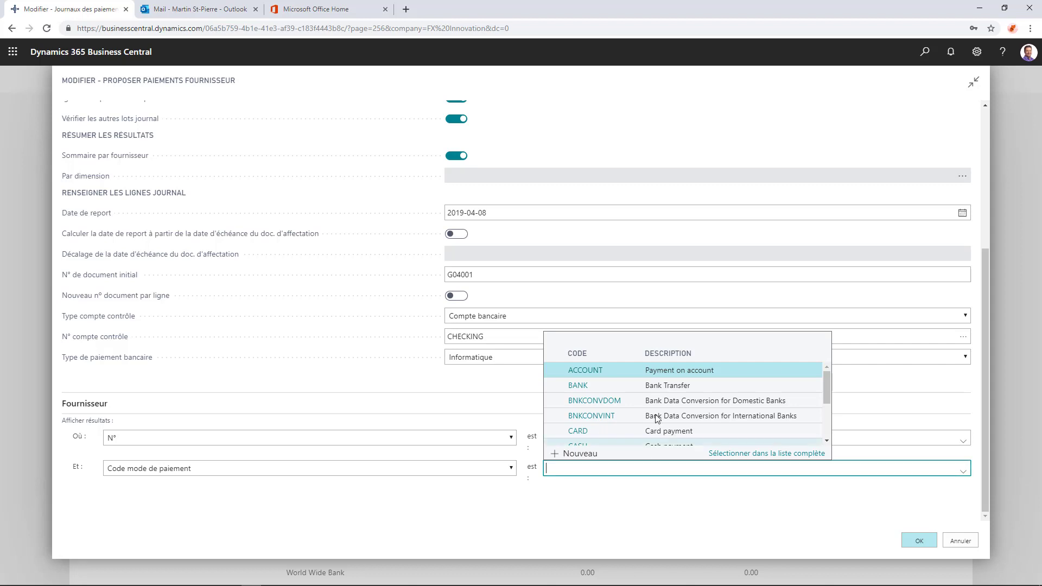
pyautogui.scroll(-3, 665, 413)
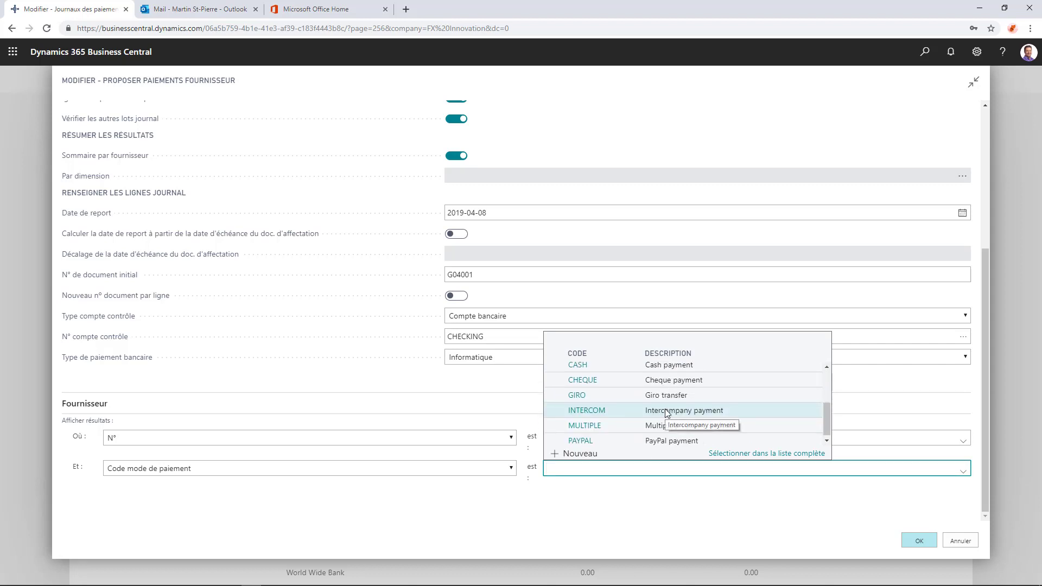
pyautogui.click(628, 385)
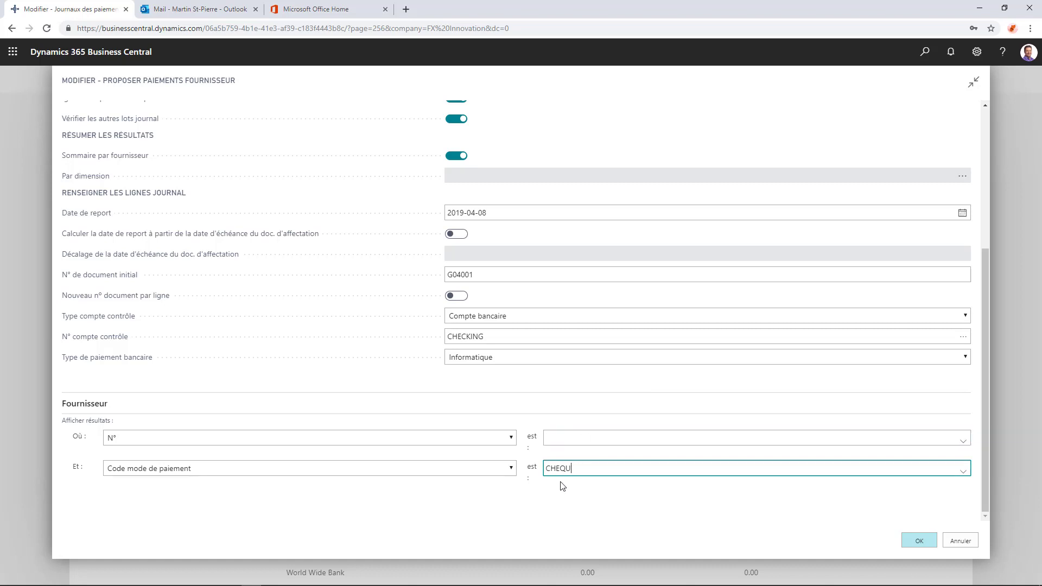
# Clear the payment method filter and generate the suggested vendor payment lines
pyautogui.press('BackSpace')
pyautogui.press('BackSpace')
pyautogui.press('BackSpace')
pyautogui.press('BackSpace')
pyautogui.press('BackSpace')
pyautogui.click(926, 541)
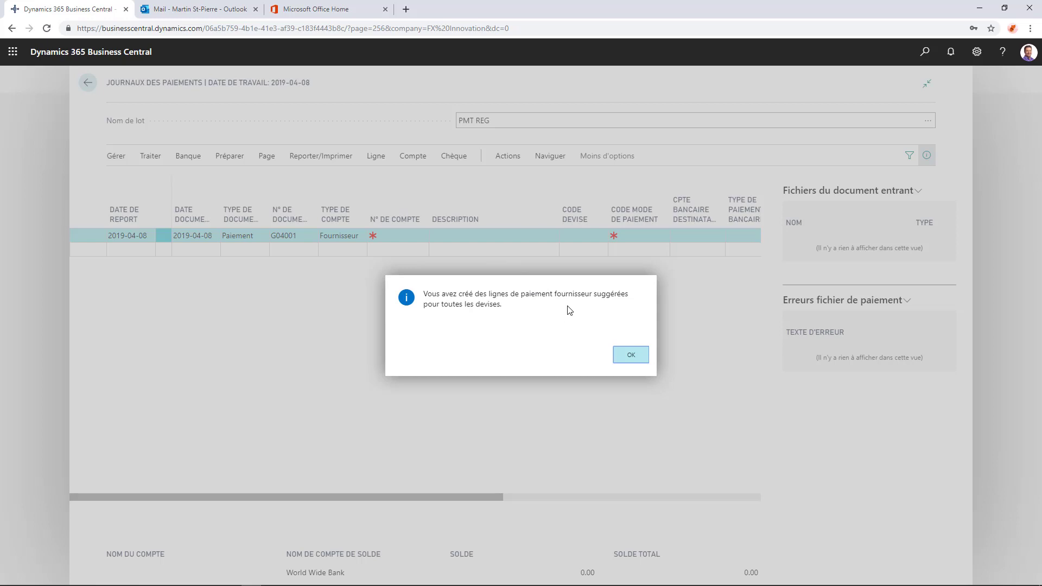
# Examine the vendor entries applied to the suggested Wide World Importers payment, leaving the application unchanged
pyautogui.click(640, 361)
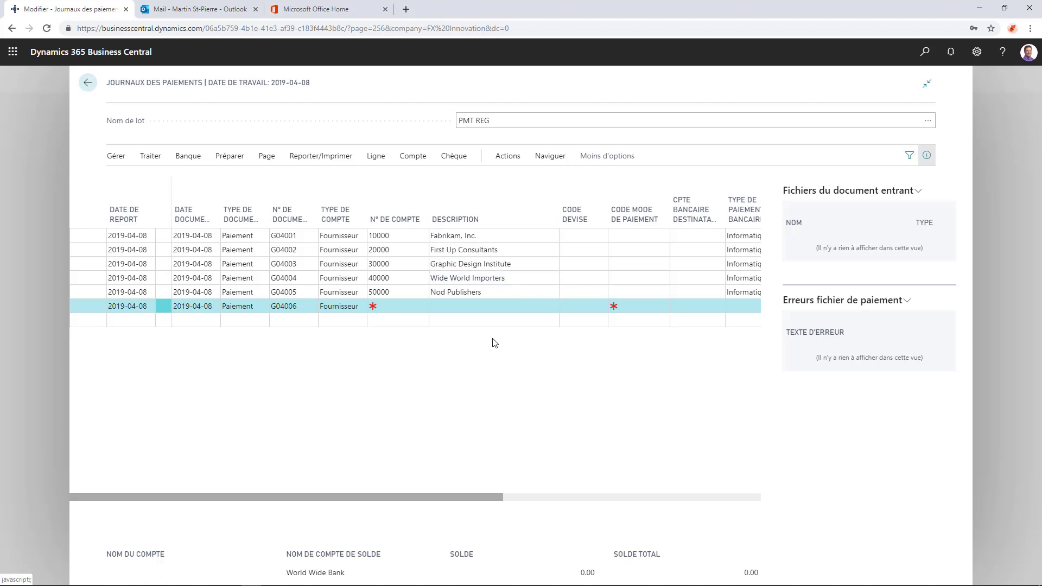
pyautogui.click(521, 282)
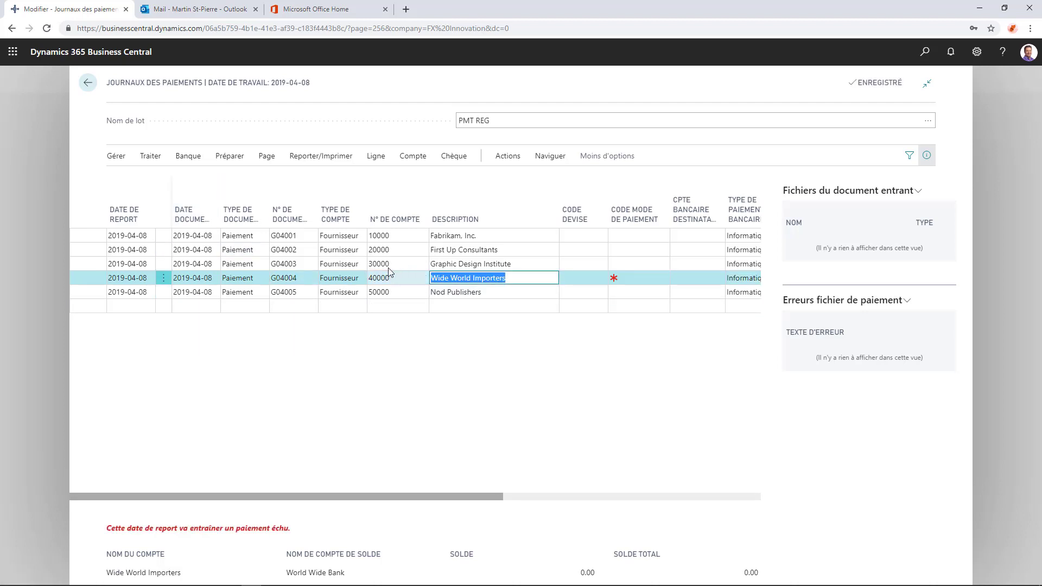
pyautogui.click(148, 157)
pyautogui.click(130, 178)
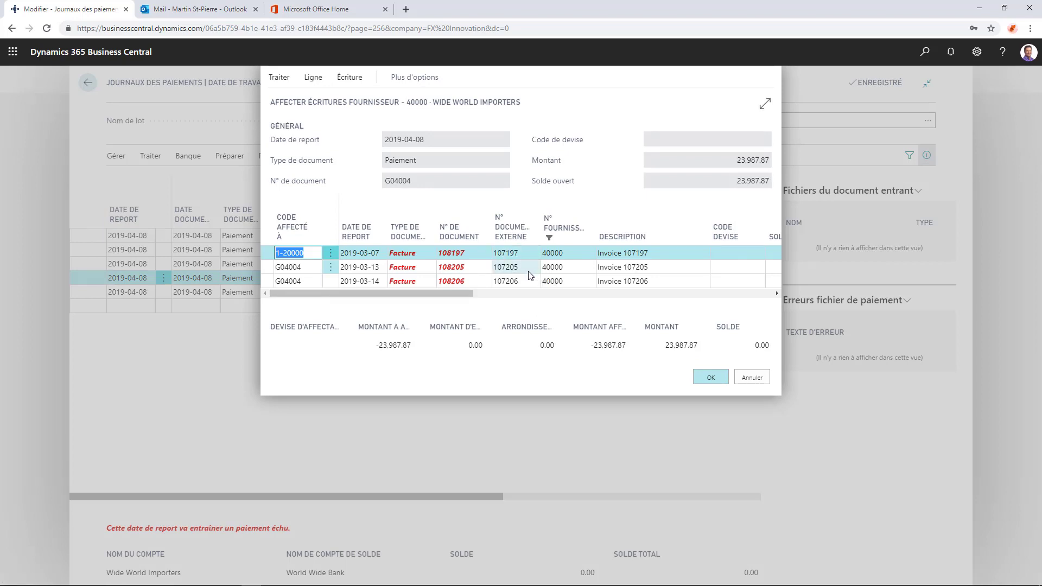
pyautogui.click(754, 380)
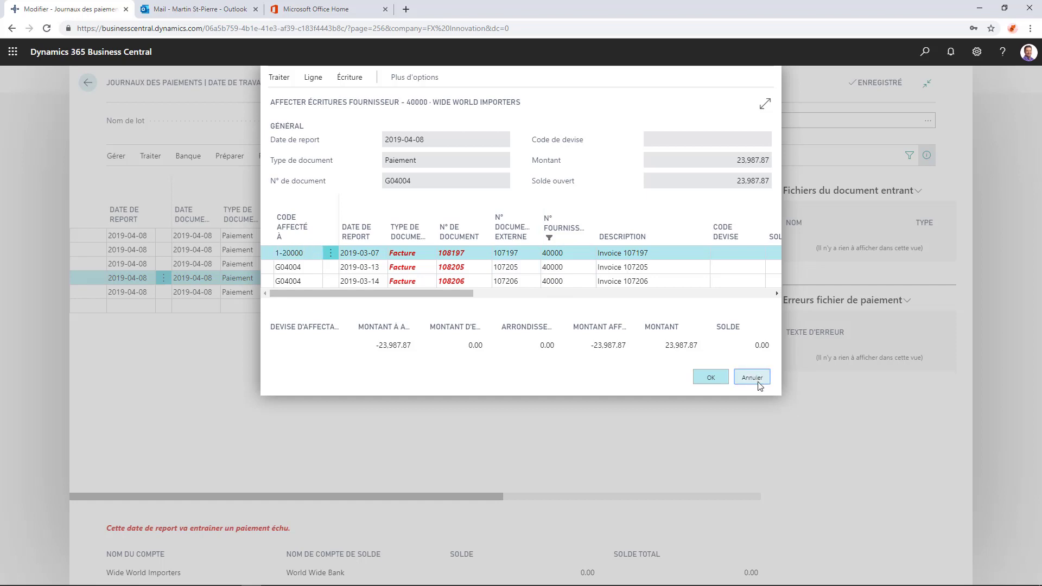
# Print the cheques for the PMT REG payment journal lines from the CHECKING bank account
pyautogui.click(537, 239)
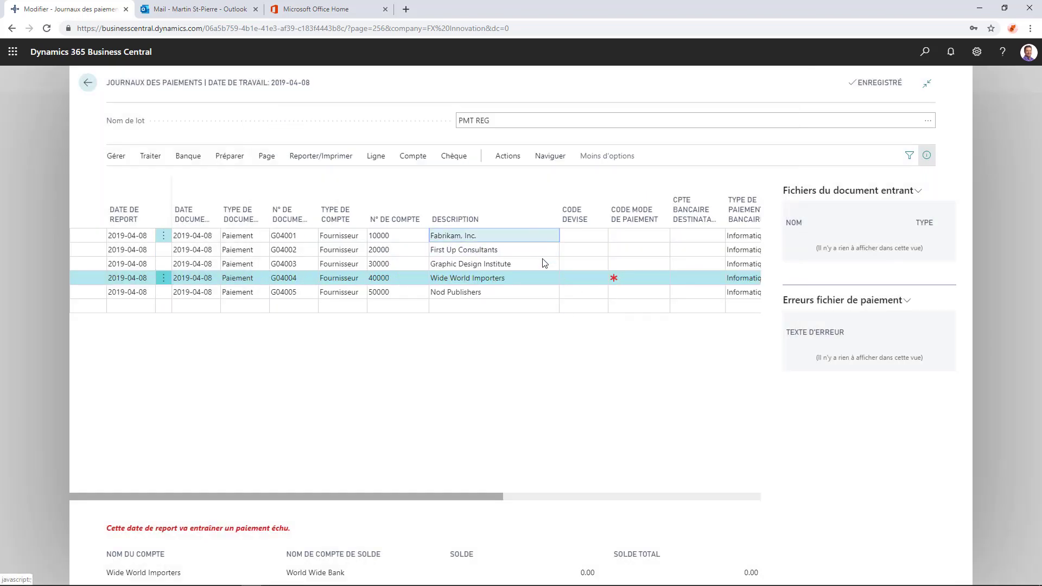
pyautogui.click(454, 159)
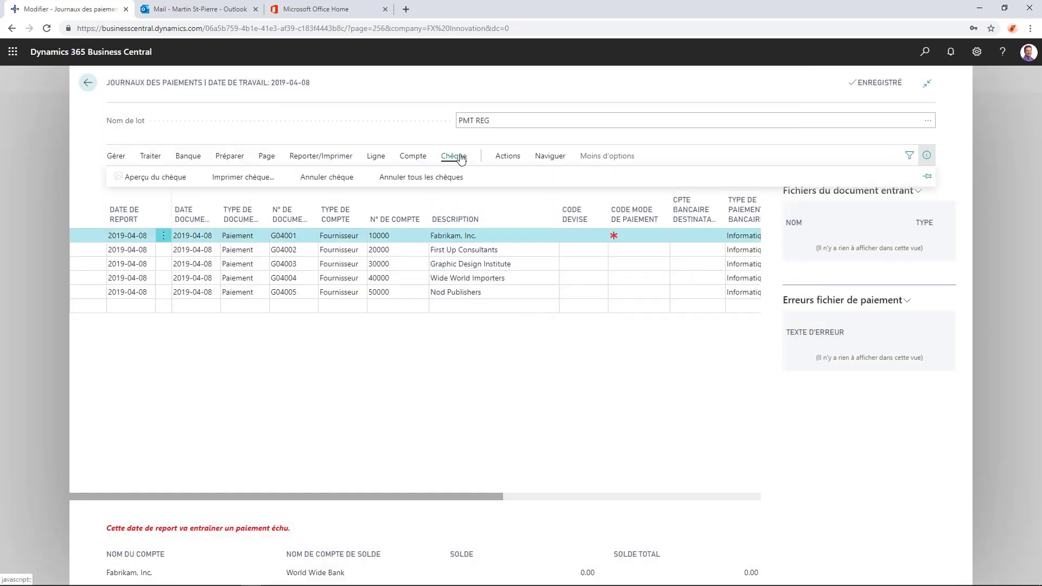
pyautogui.click(239, 179)
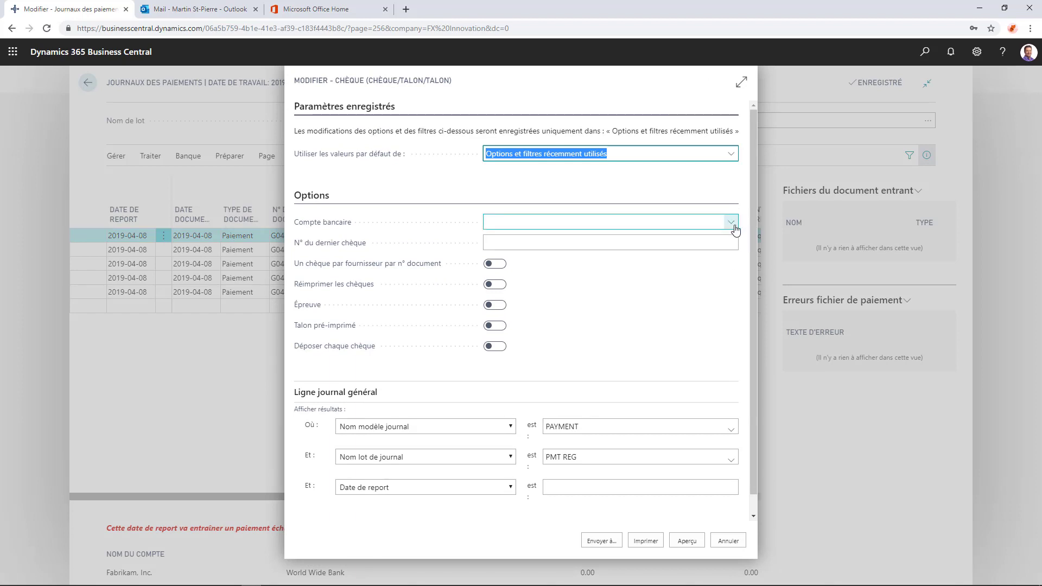
pyautogui.click(733, 224)
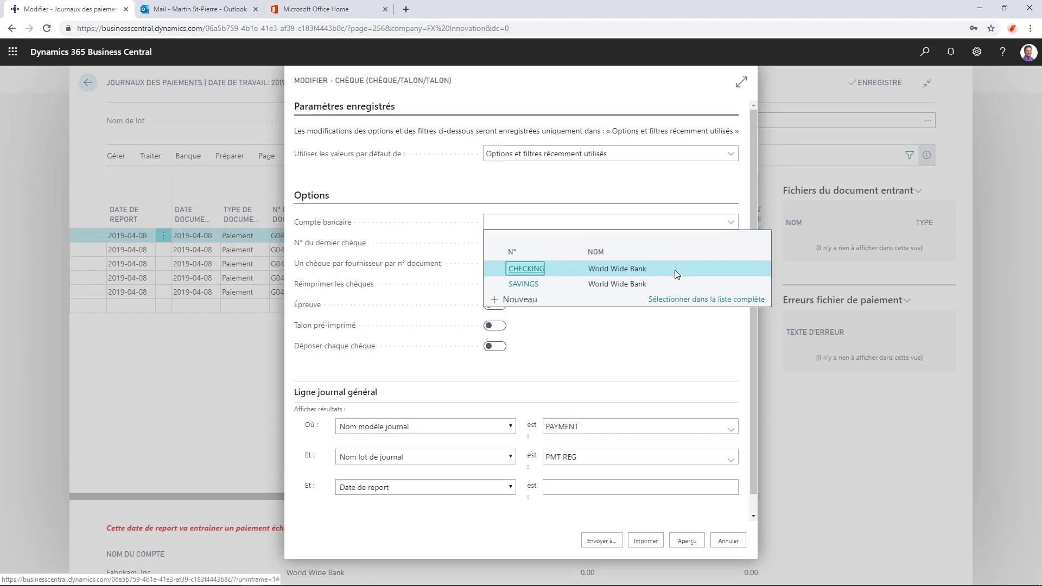
pyautogui.click(675, 269)
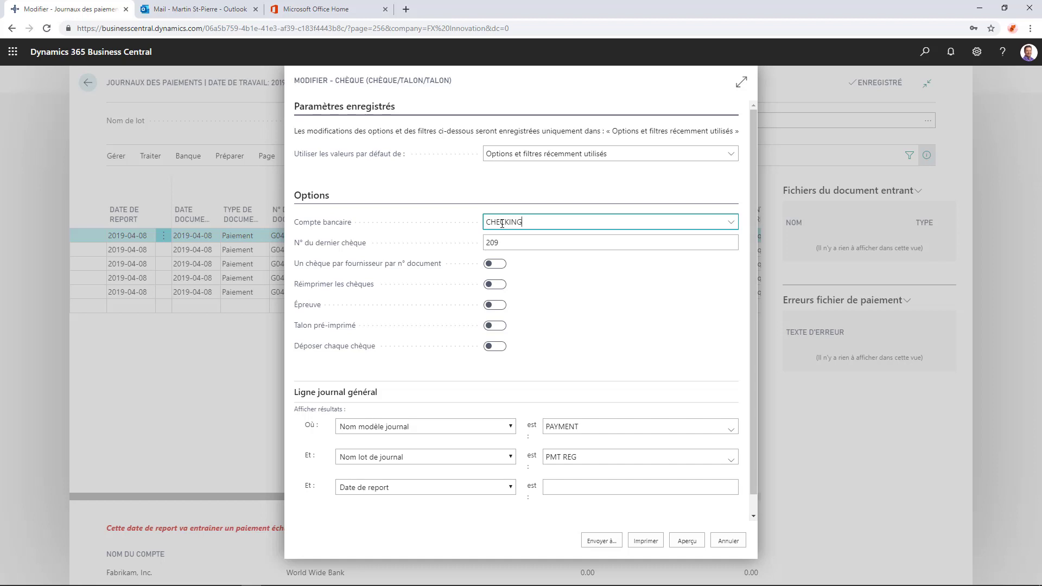
pyautogui.click(505, 242)
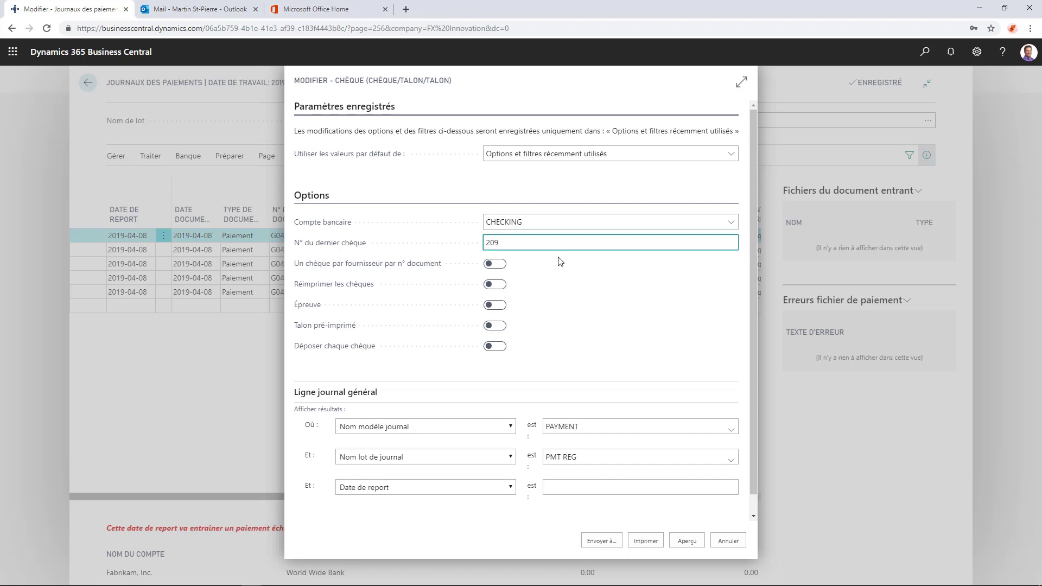
pyautogui.scroll(-1, 593, 281)
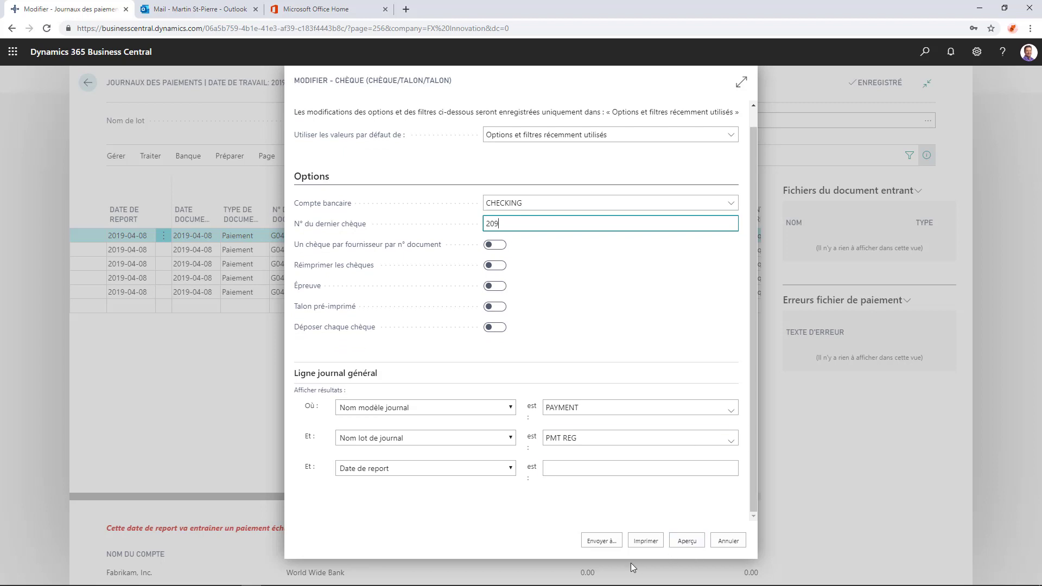
pyautogui.click(642, 543)
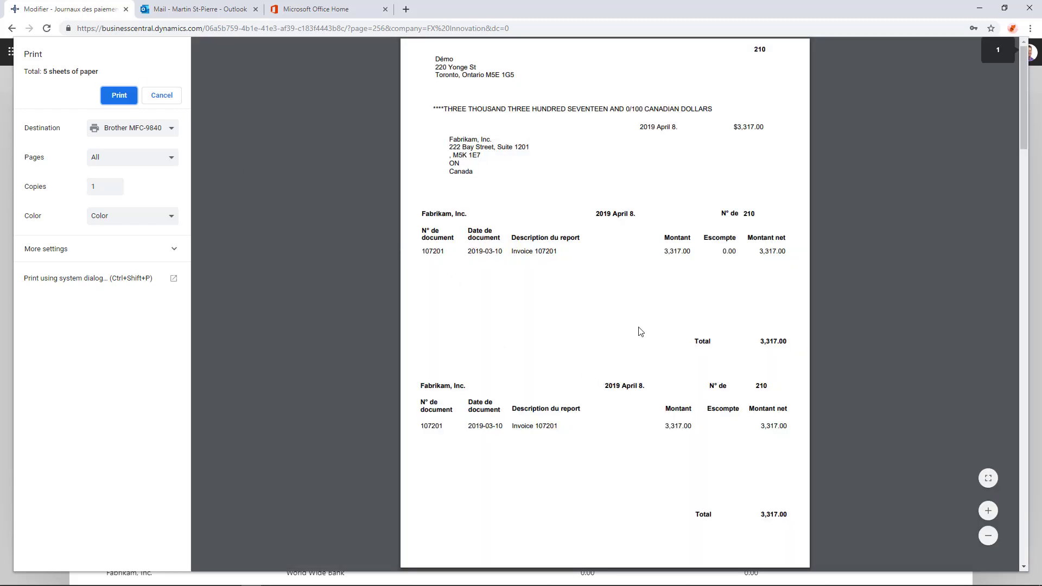
# Review the generated vendor cheques and their stubs in the print preview, and close it without sending them to the printer
pyautogui.scroll(-2, 589, 322)
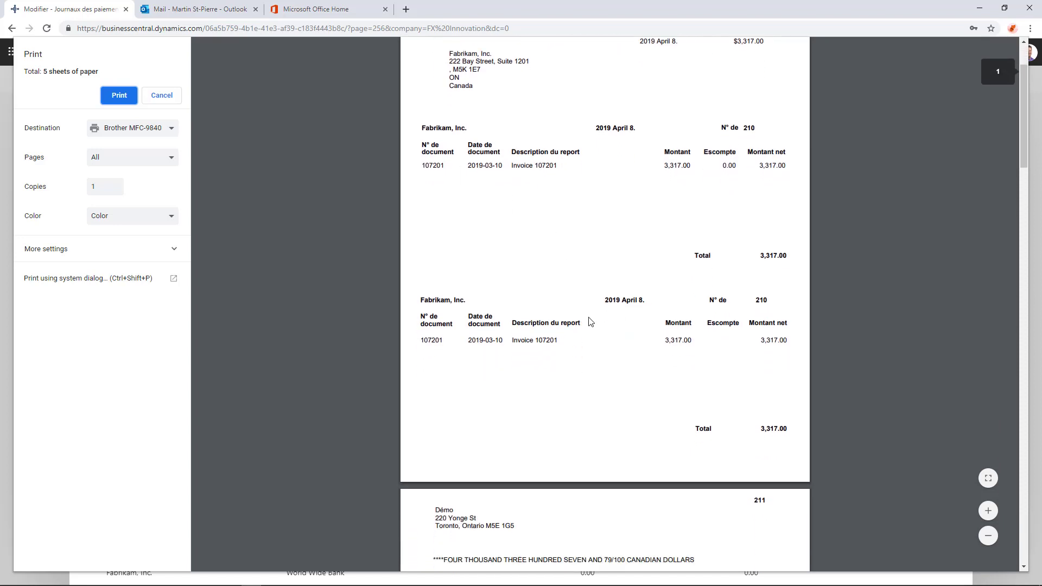
pyautogui.scroll(-8, 591, 321)
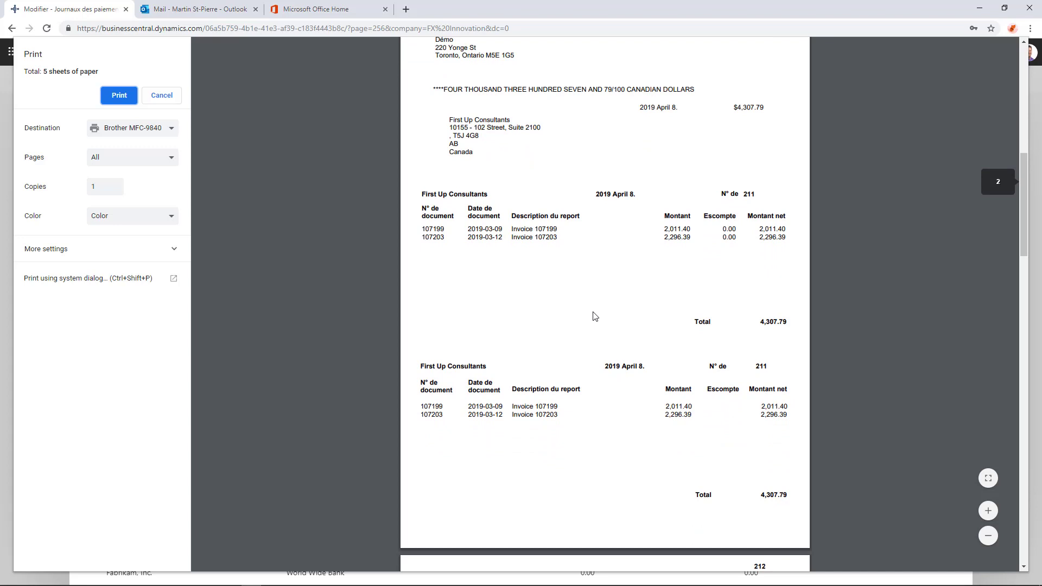
pyautogui.scroll(1, 593, 315)
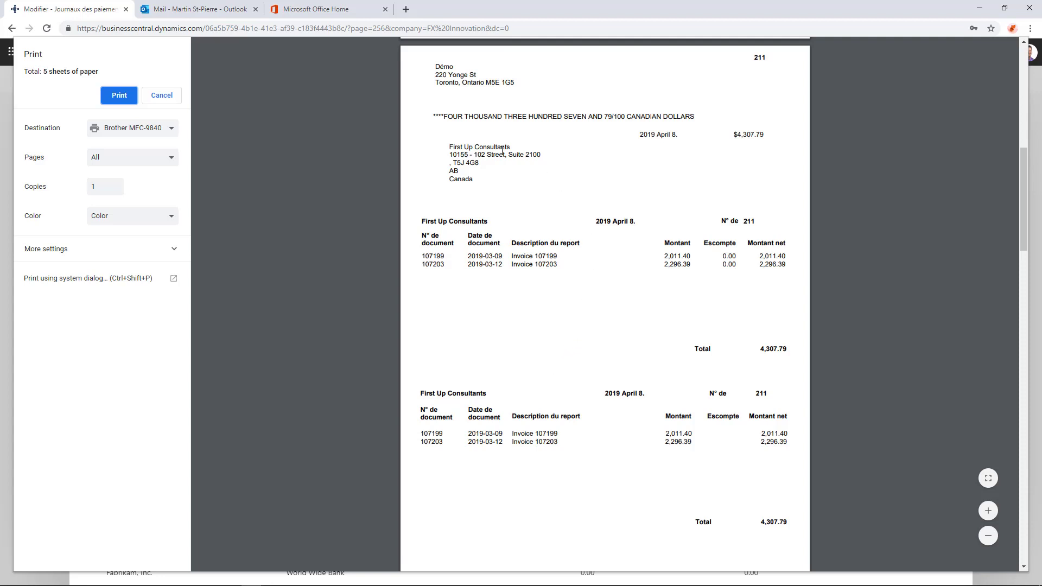
pyautogui.click(162, 96)
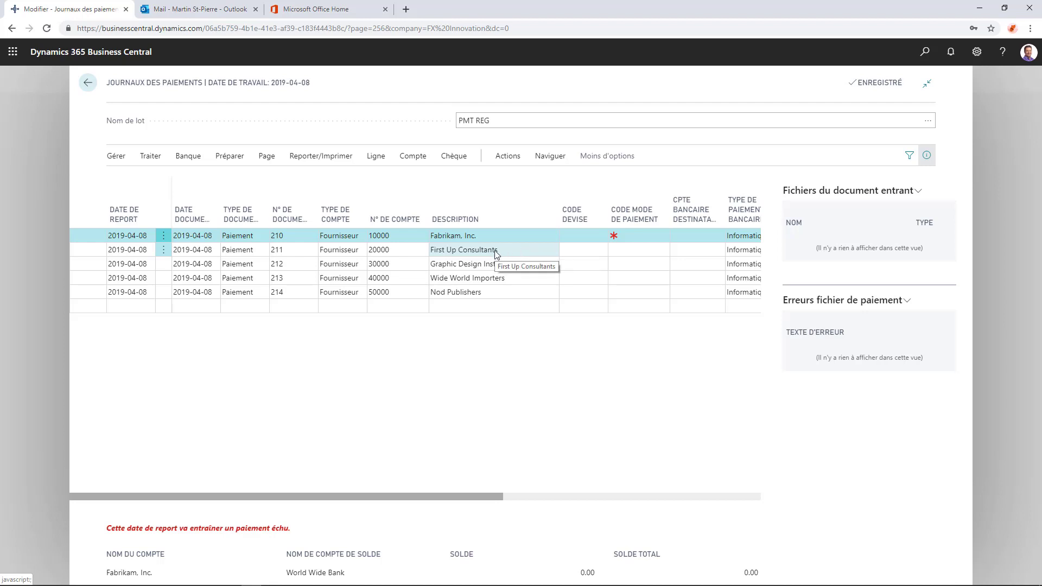
# Leave the payment journal, open the Tableaux d'analyse list under Finance and select the RESULTAT schedule
pyautogui.click(88, 83)
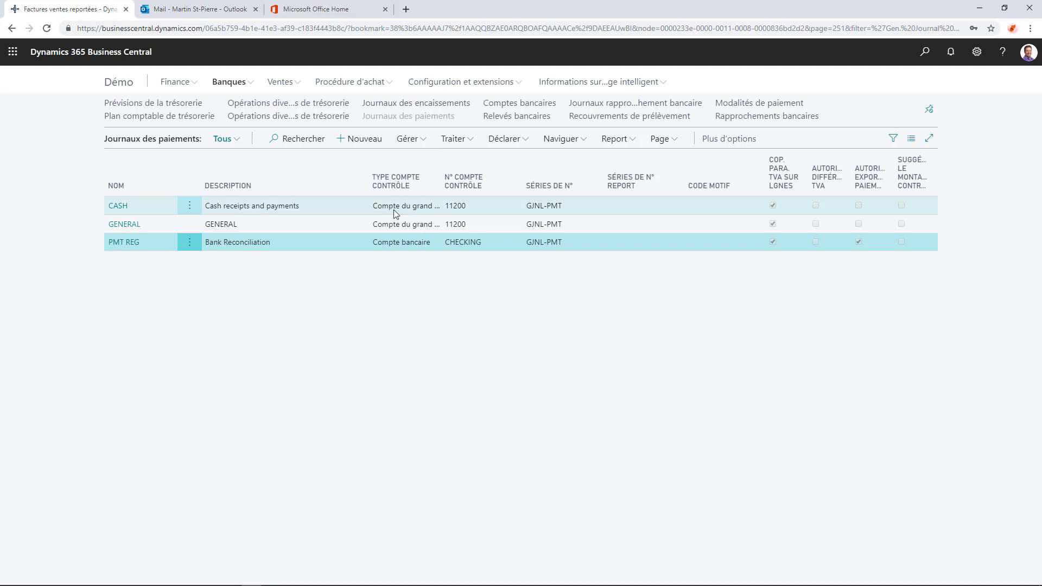
pyautogui.click(189, 82)
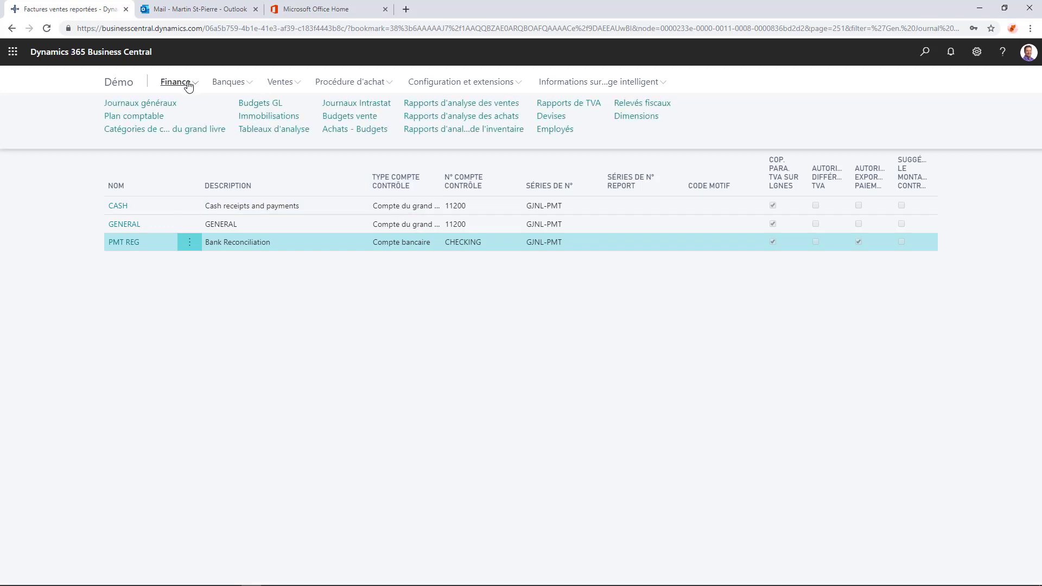
pyautogui.click(270, 130)
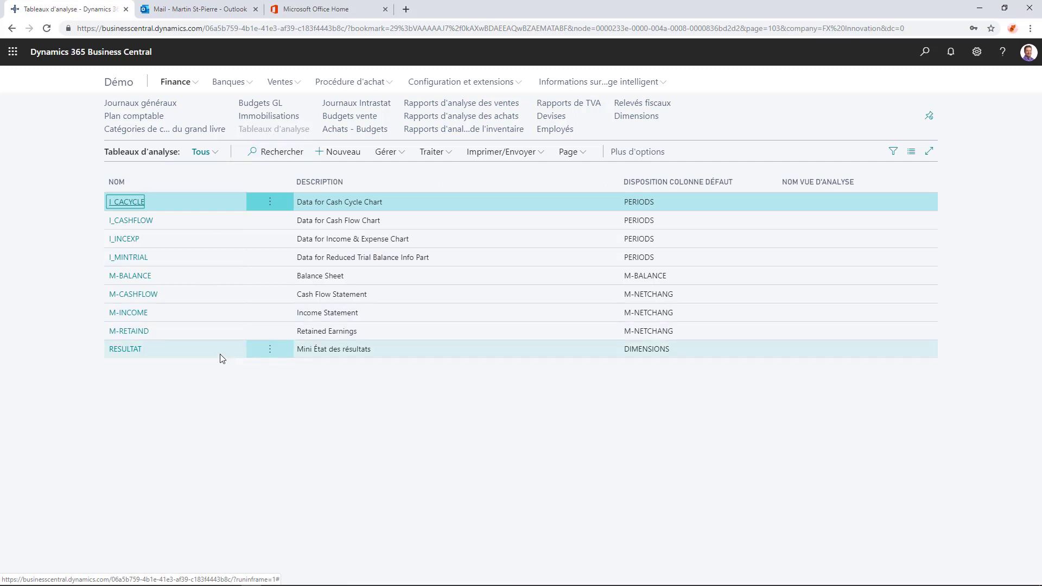
pyautogui.click(219, 351)
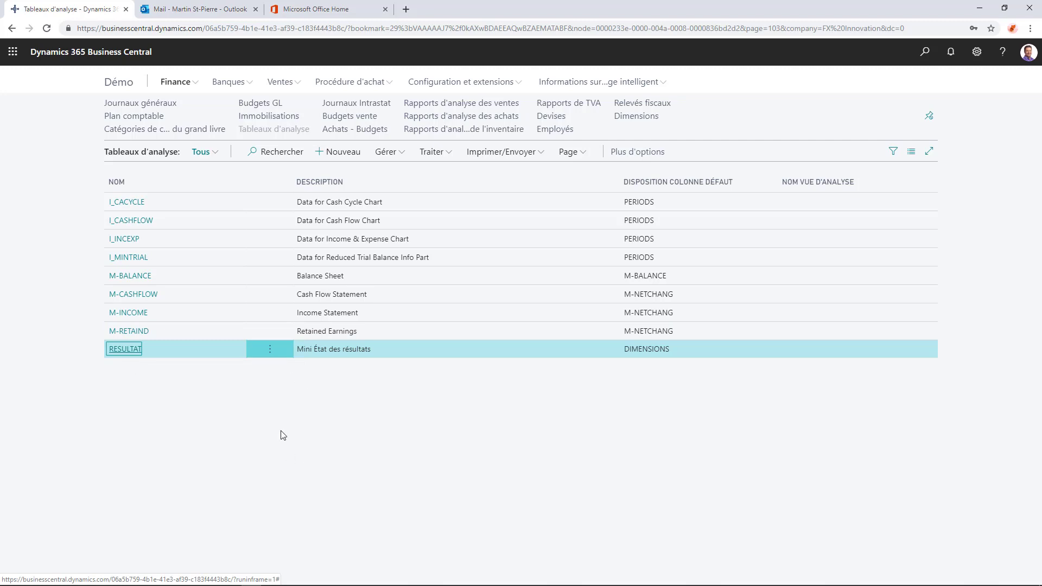
pyautogui.click(372, 445)
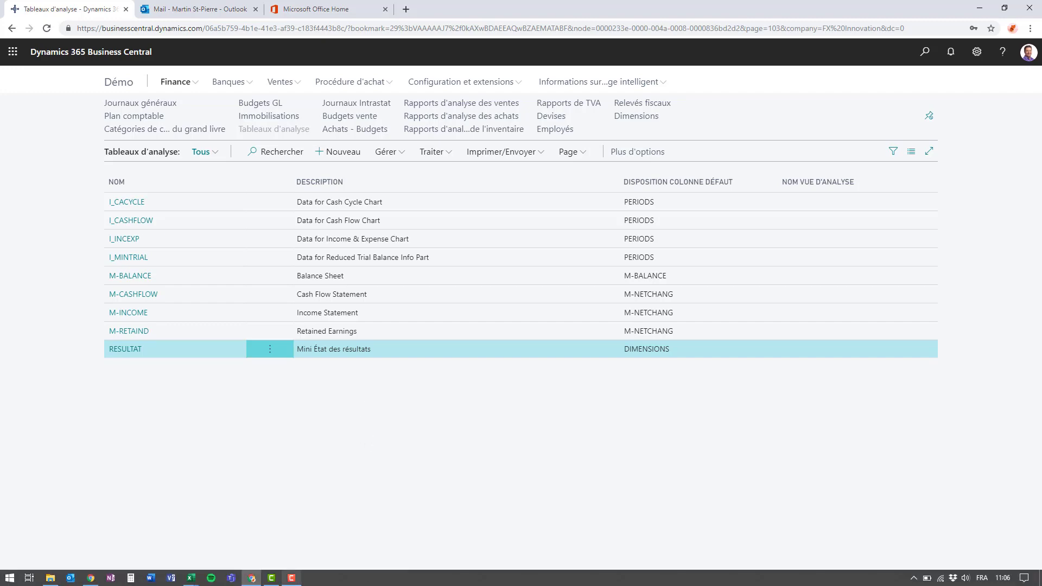
# Switch to Excel and examine the Income Statement sheet and its variance formula in 3-income-statement-last-year-and-budget.xlsx
pyautogui.click(192, 577)
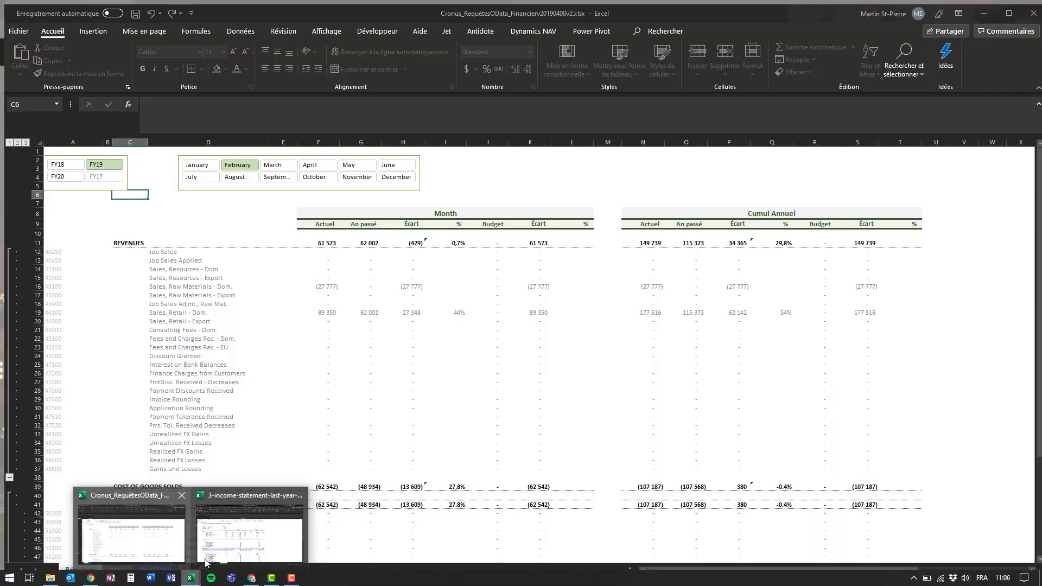
pyautogui.moveTo(228, 536)
pyautogui.click(237, 503)
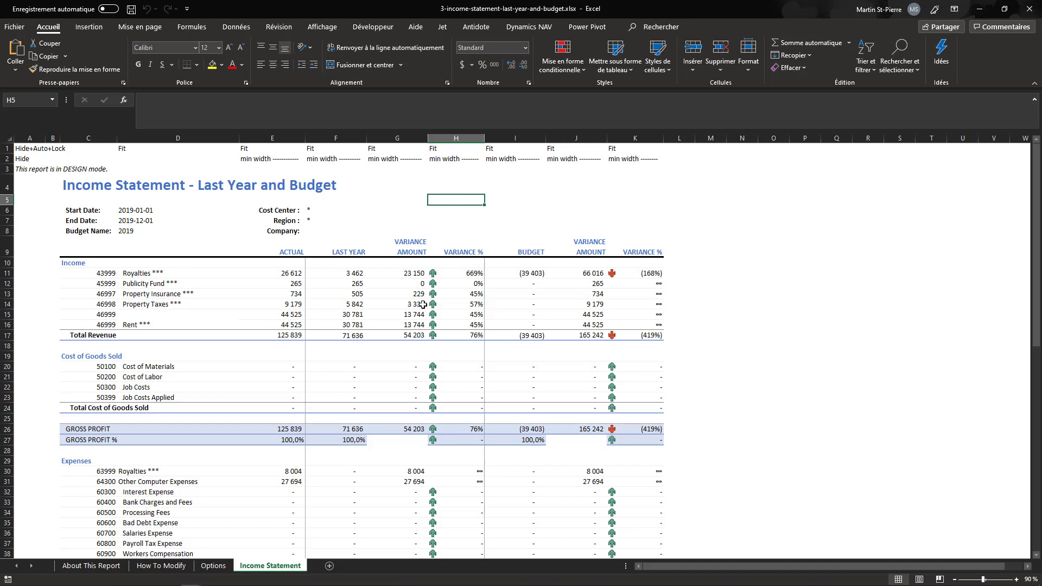
pyautogui.click(407, 274)
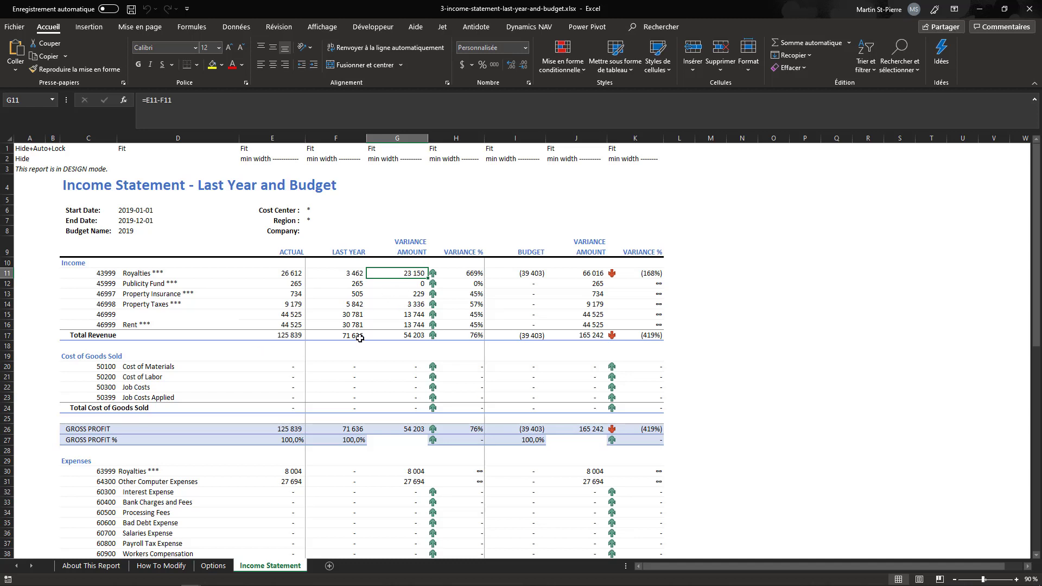
pyautogui.click(980, 9)
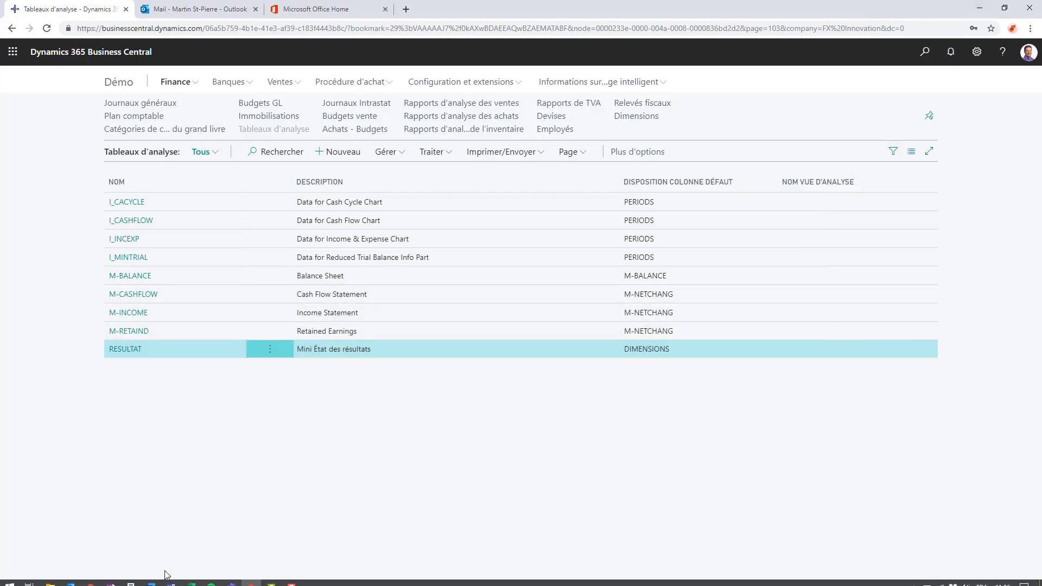
# Examine the Résultats sheet of the Cronus_RequêtesOData_Financierv20190408v2.xlsx workbook in Excel, from revenues down to net profit
pyautogui.click(192, 582)
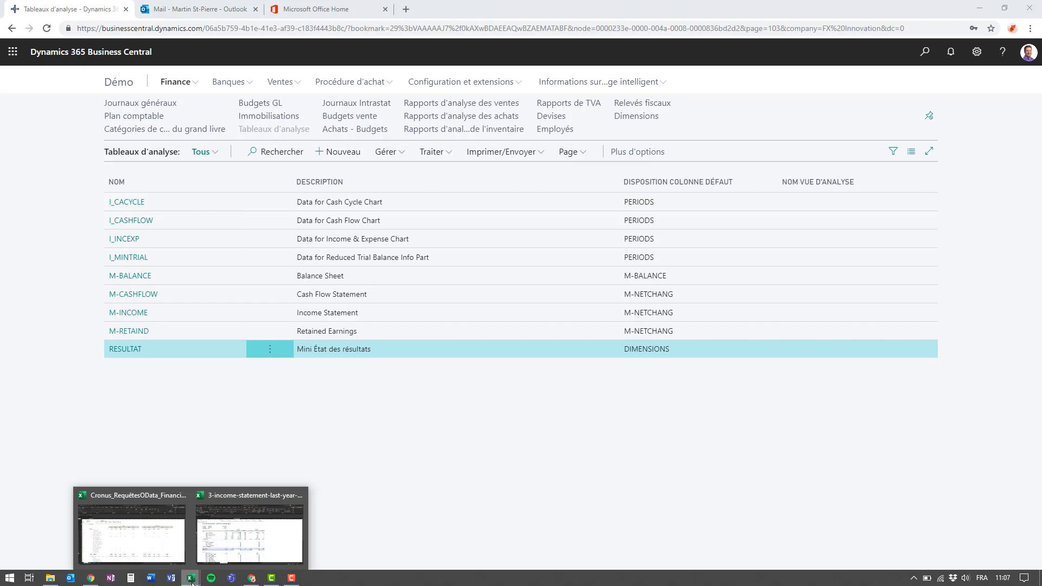
pyautogui.click(157, 546)
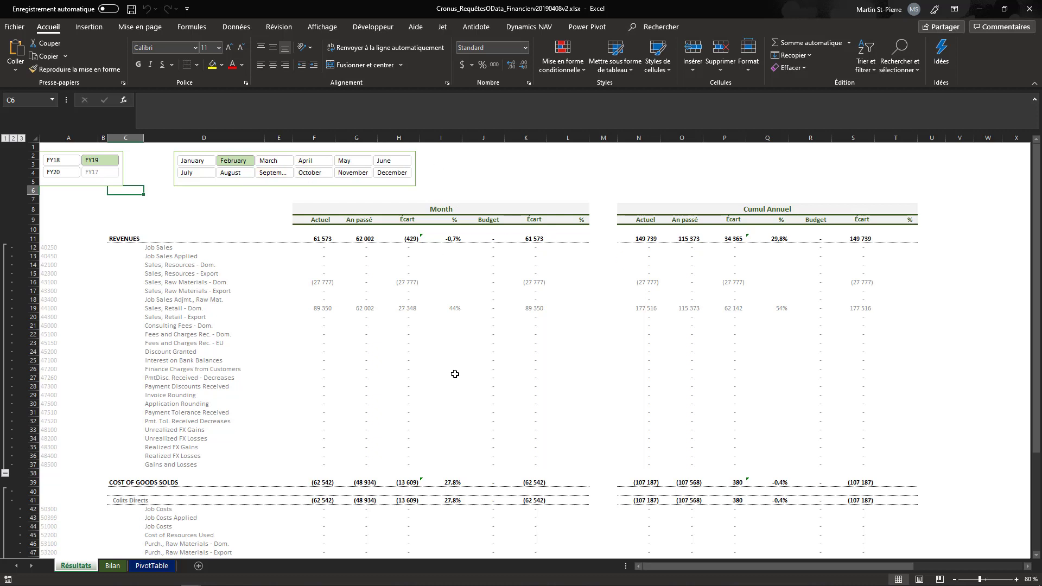
pyautogui.scroll(-1, 438, 357)
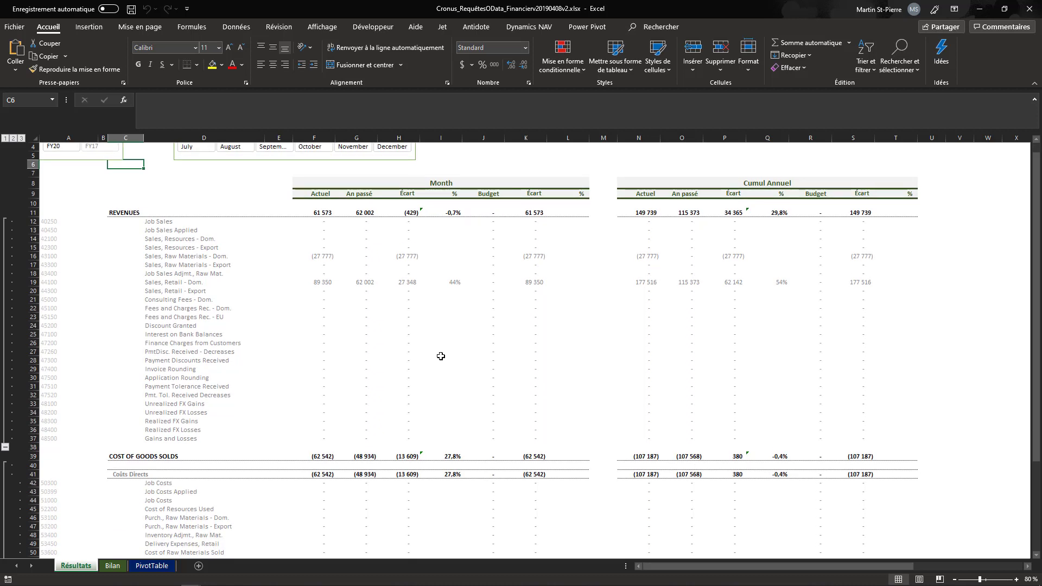
pyautogui.scroll(-8, 441, 355)
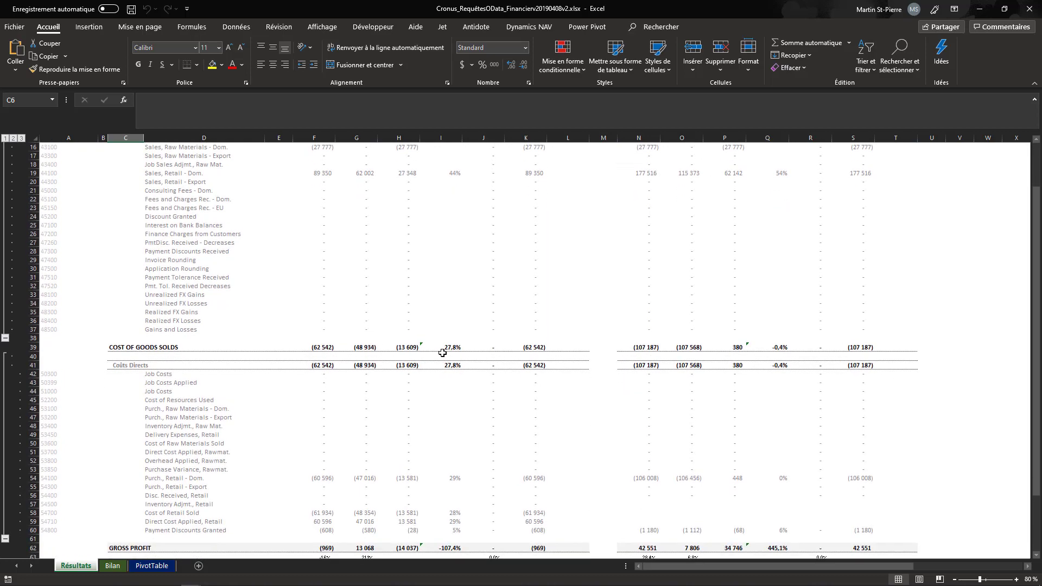
pyautogui.scroll(-5, 443, 352)
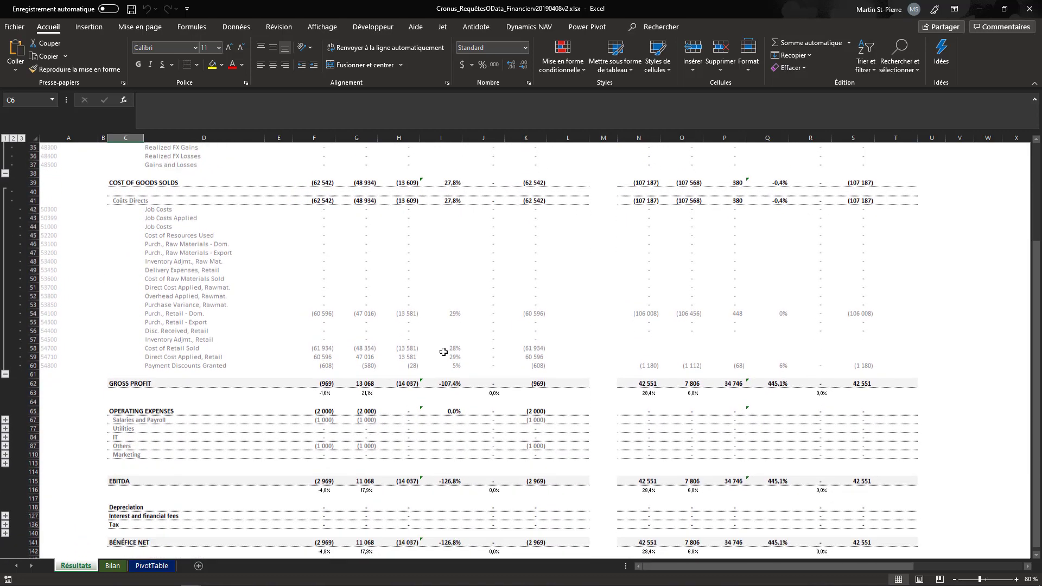
pyautogui.scroll(10, 443, 352)
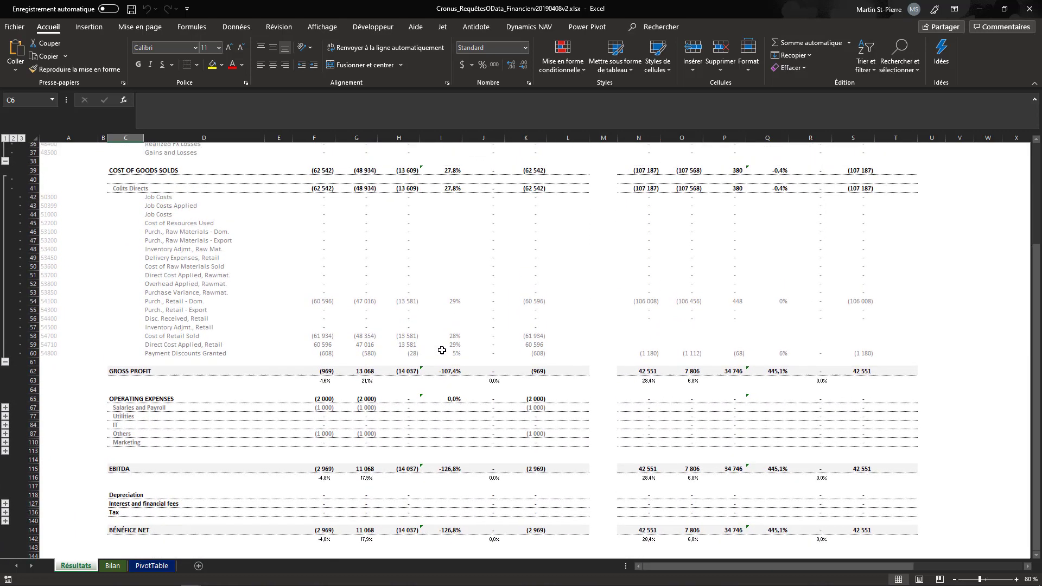
pyautogui.scroll(4, 442, 349)
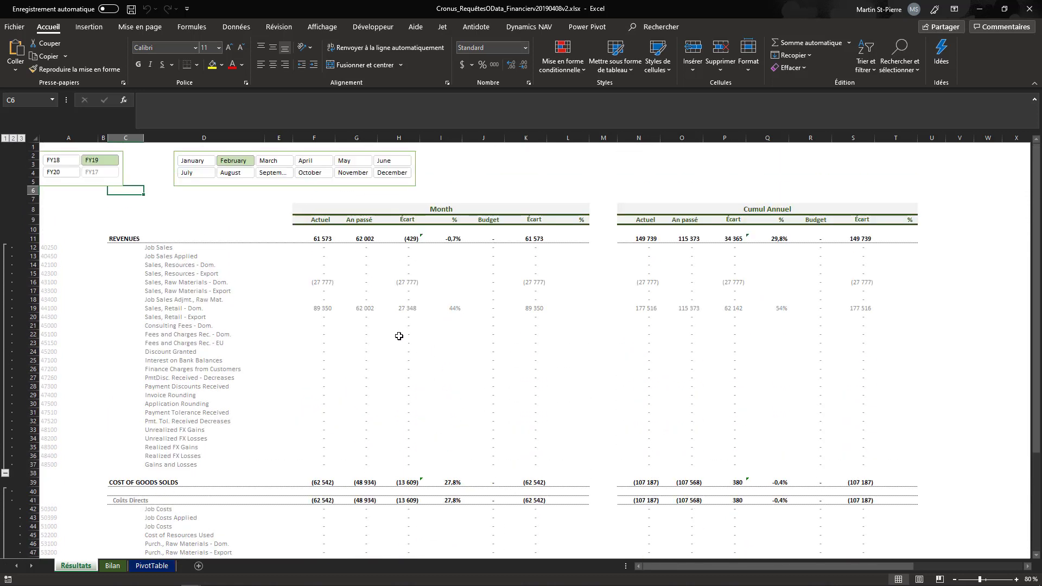
# Switch back to Business Central in the browser and go to the Démo company's home page
pyautogui.moveTo(150, 582)
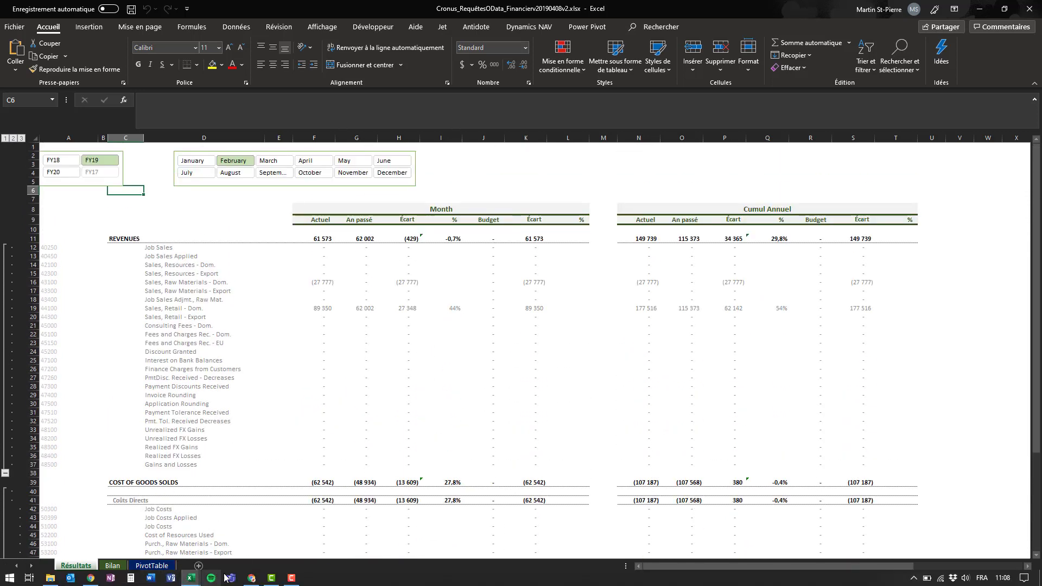
pyautogui.click(258, 580)
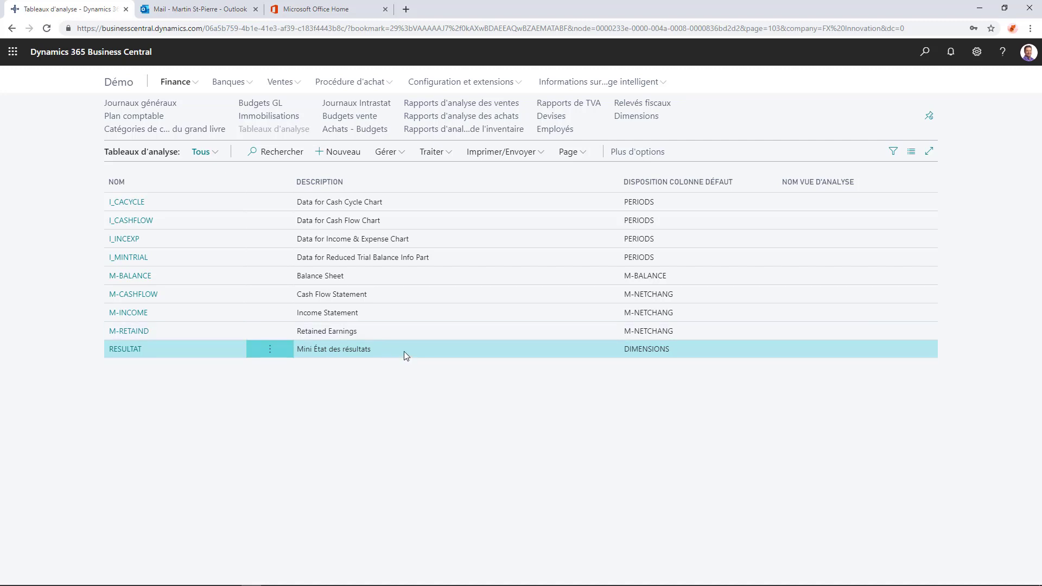
pyautogui.click(120, 87)
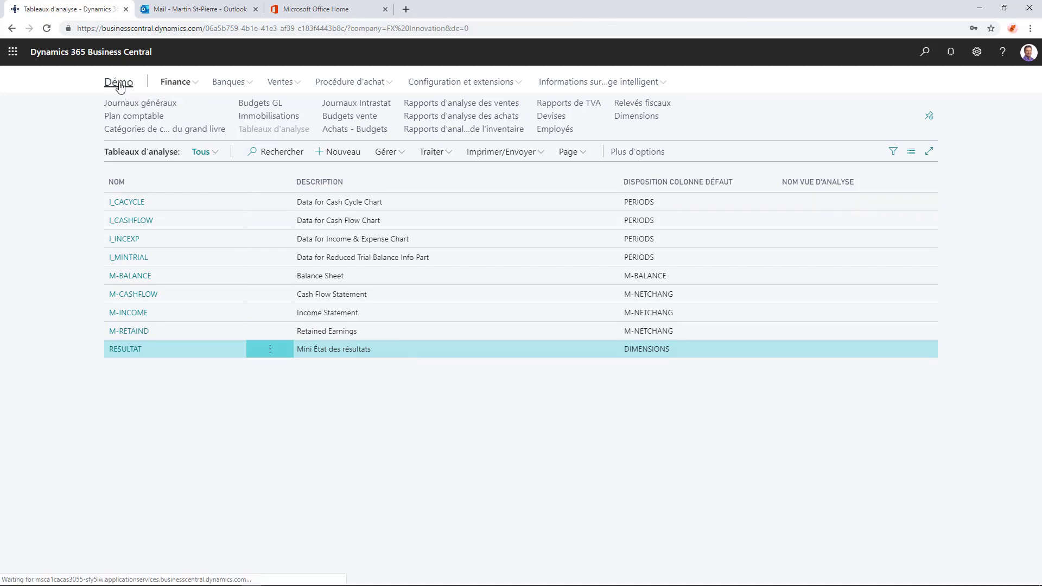